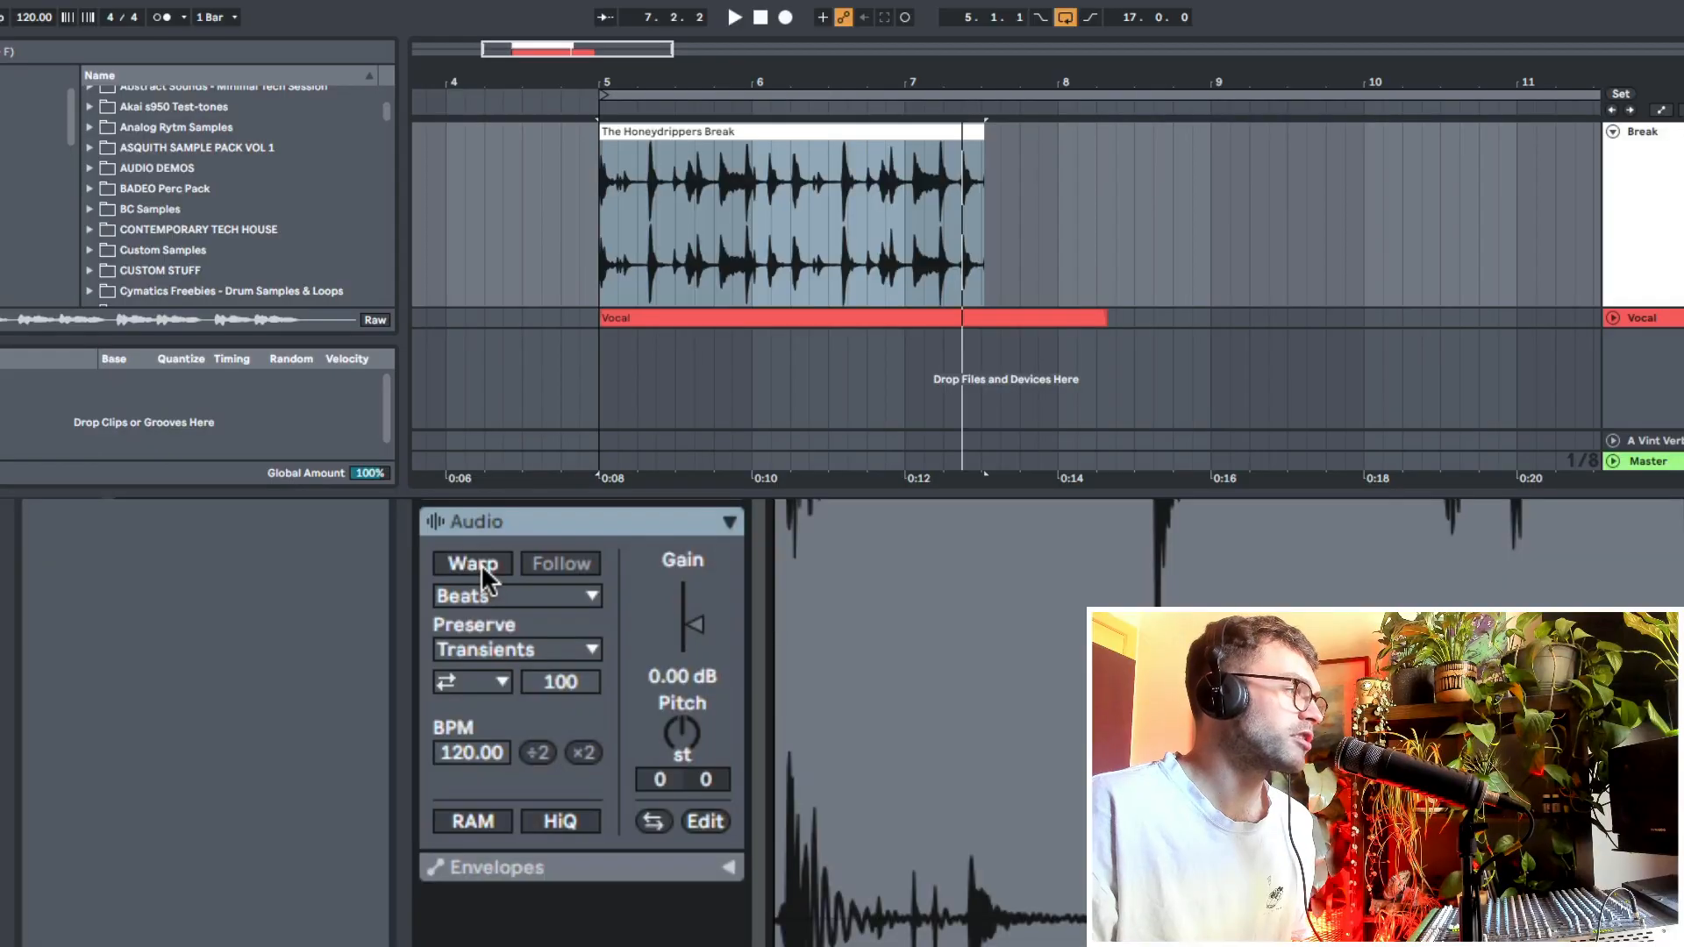
Enable warping on The Honeydrippers Break clip and set its warp mode to Re-Pitch.
{"action": "left_click", "coordinate": [481, 565]}
{"action": "left_click", "coordinate": [494, 592]}
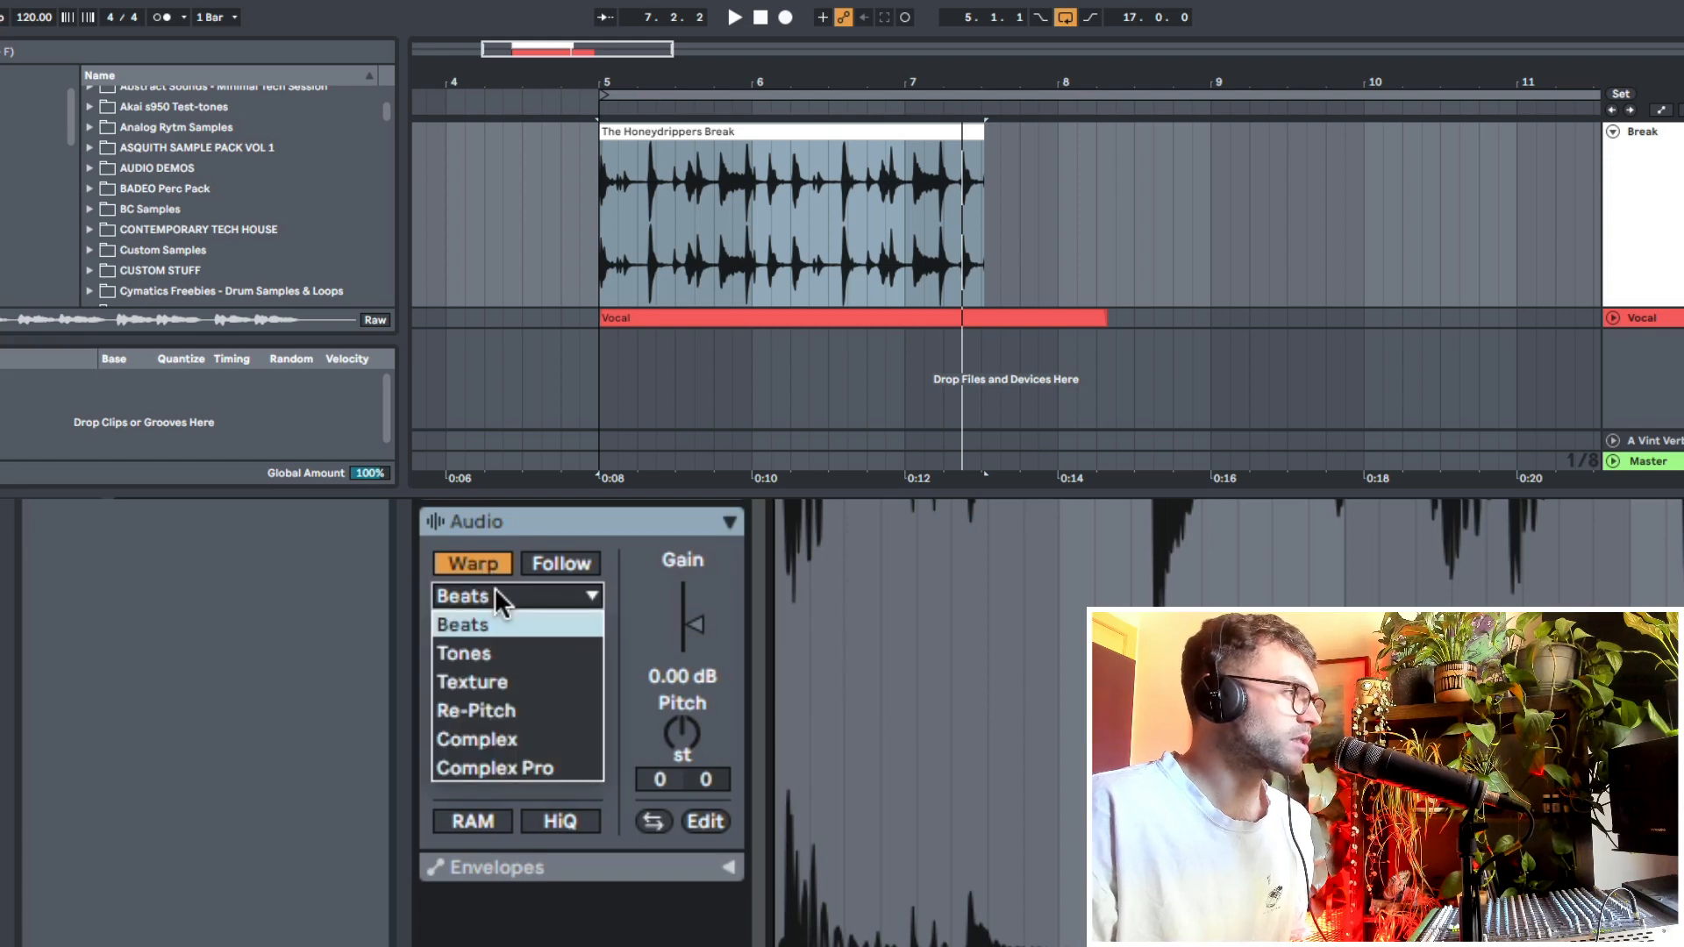
{"action": "left_click", "coordinate": [492, 712]}
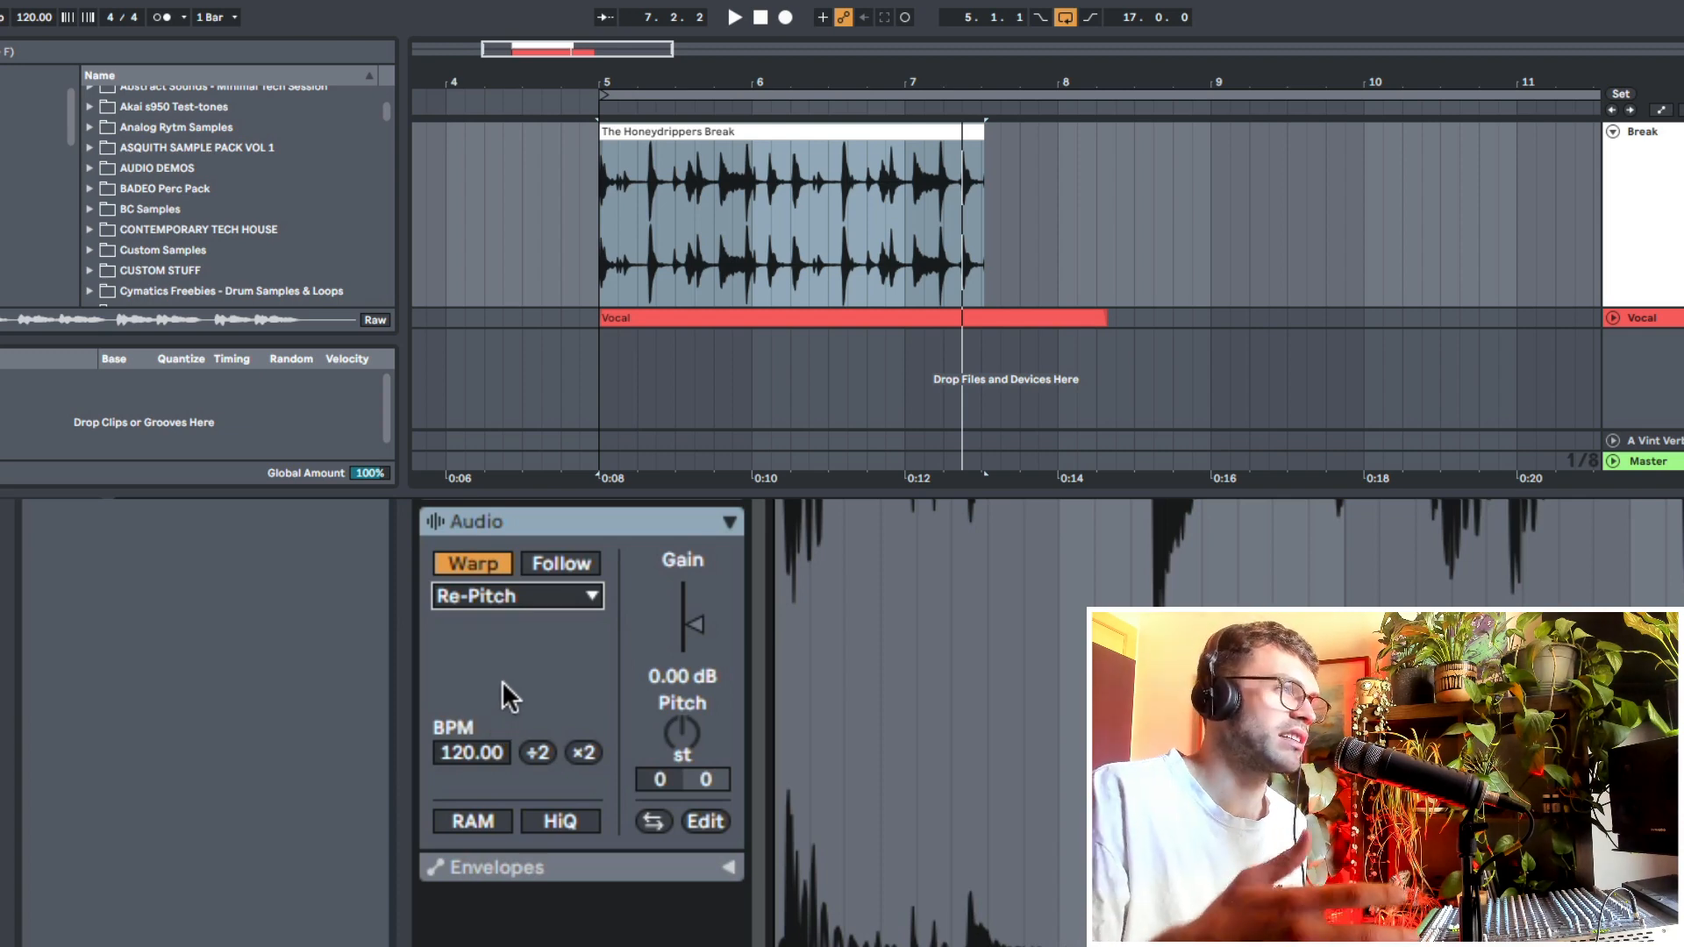
{"action": "left_click_drag", "start_coordinate": [695, 740], "coordinate": [695, 693]}
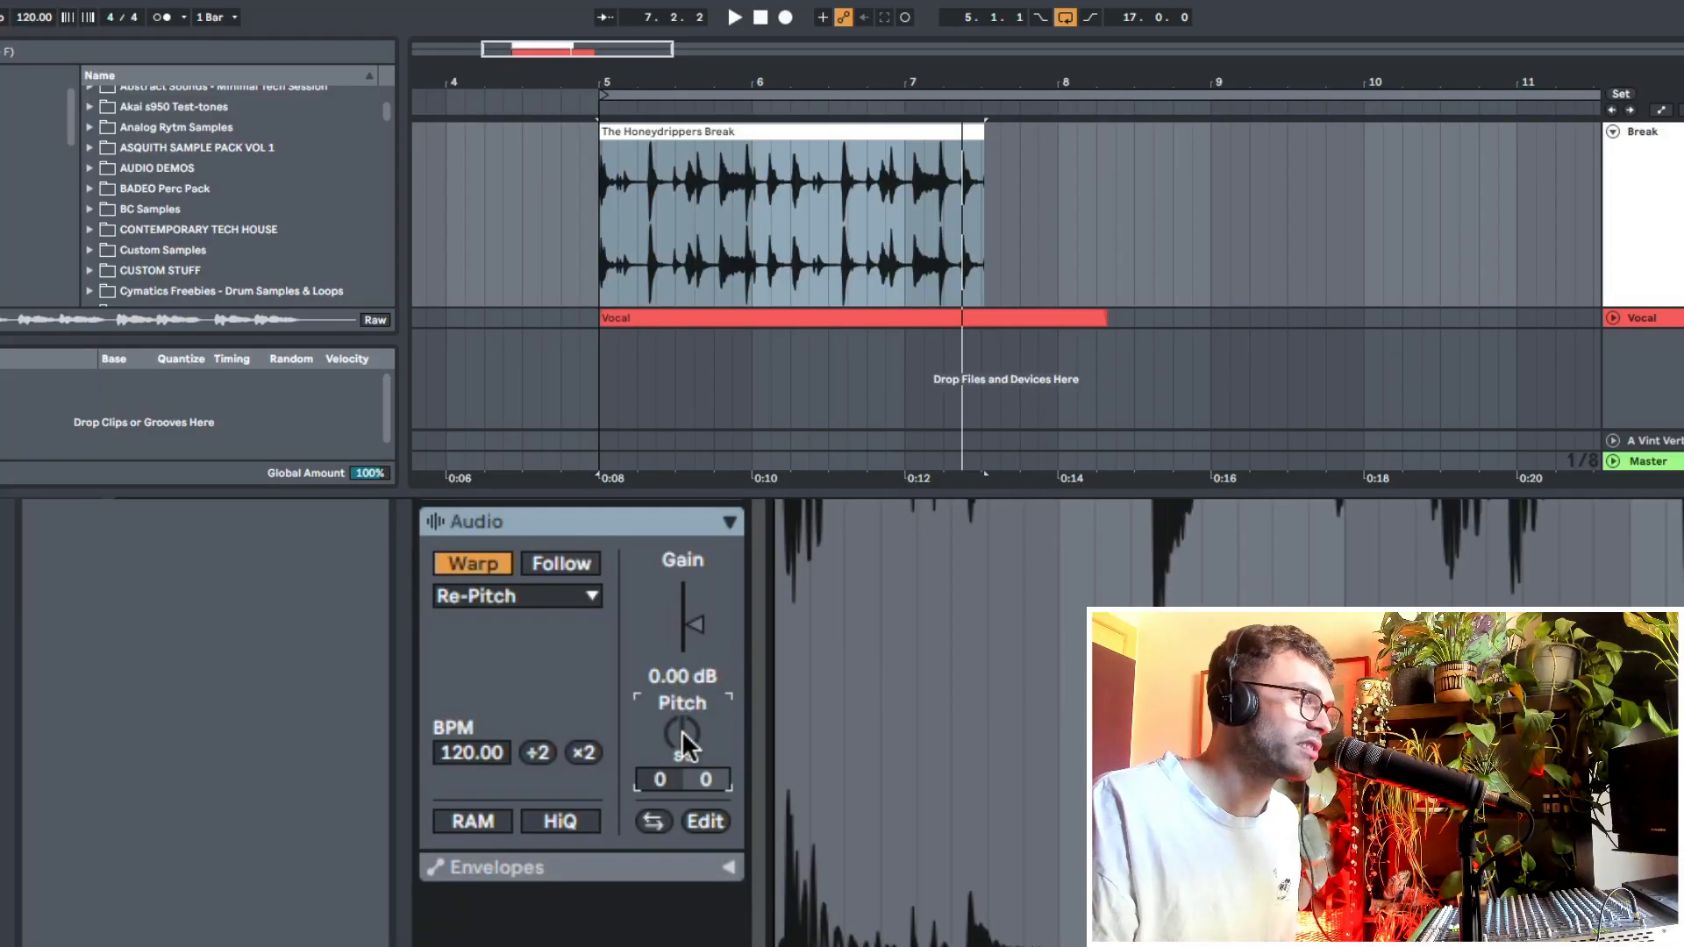
Stretch the break clip so it ends at bar 7, and play it in a two-bar loop from bar 5.
{"action": "mouse_move", "coordinate": [864, 83]}
{"action": "left_mouse_down"}
{"action": "mouse_move", "coordinate": [937, 114]}
{"action": "mouse_move", "coordinate": [901, 118]}
{"action": "mouse_move", "coordinate": [922, 115]}
{"action": "mouse_move", "coordinate": [854, 85]}
{"action": "left_mouse_up"}
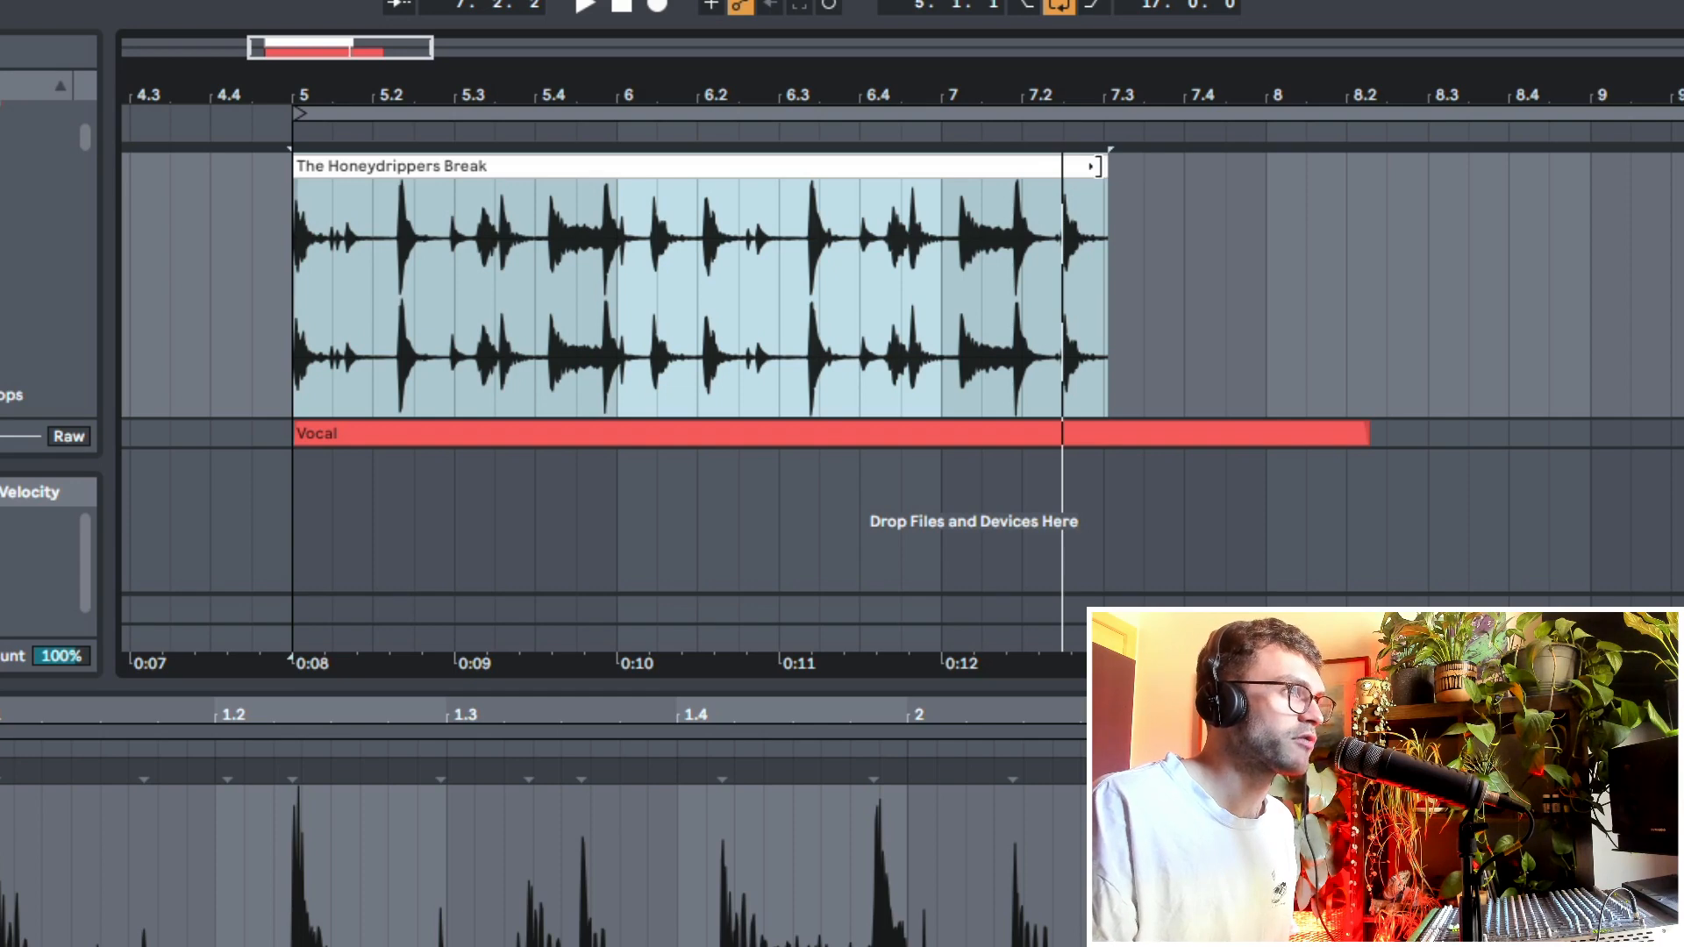
{"action": "left_click_drag", "start_coordinate": [1107, 167], "coordinate": [931, 222]}
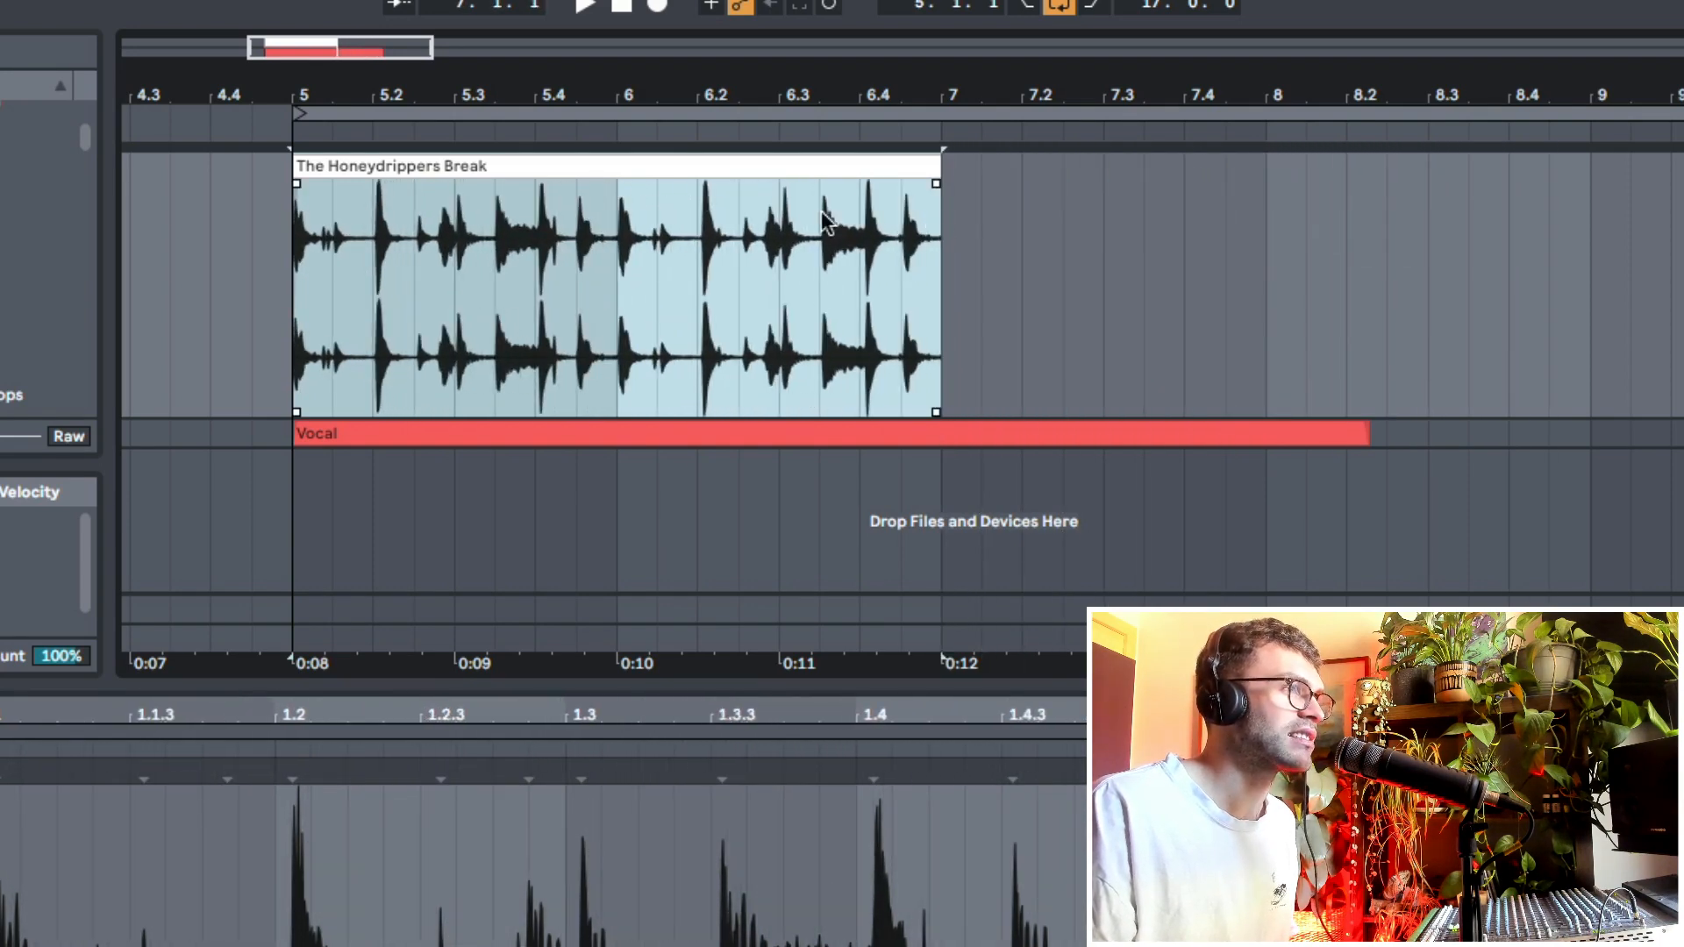
{"action": "left_click", "coordinate": [288, 322]}
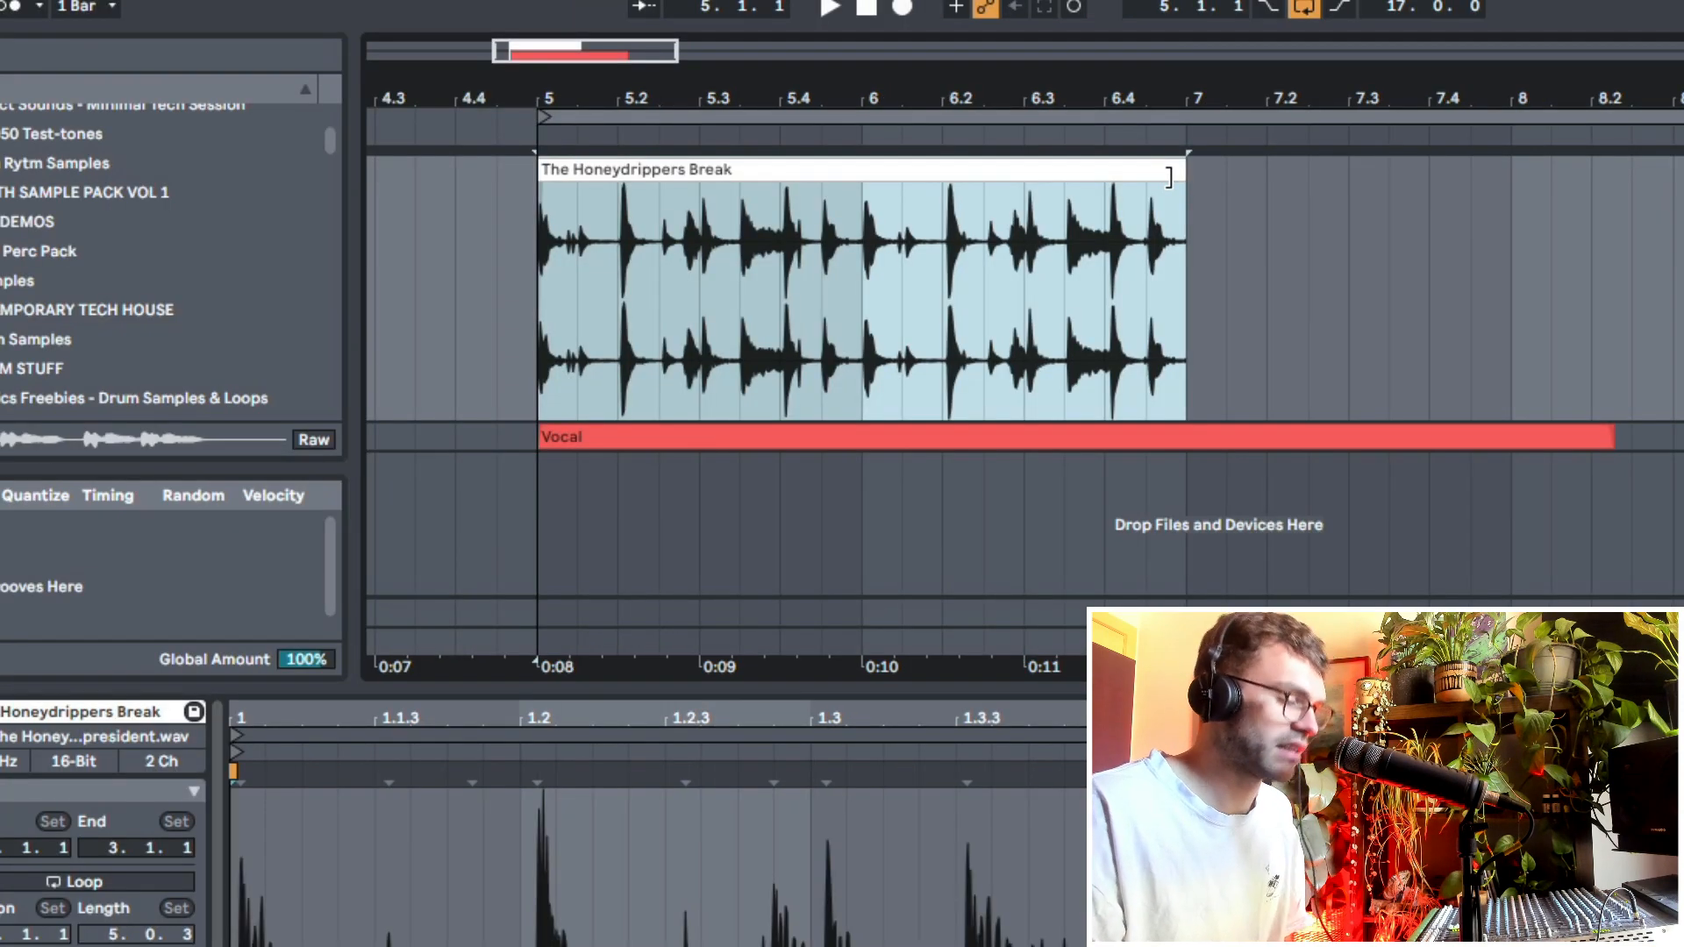
{"action": "key", "text": "ctrl+l"}
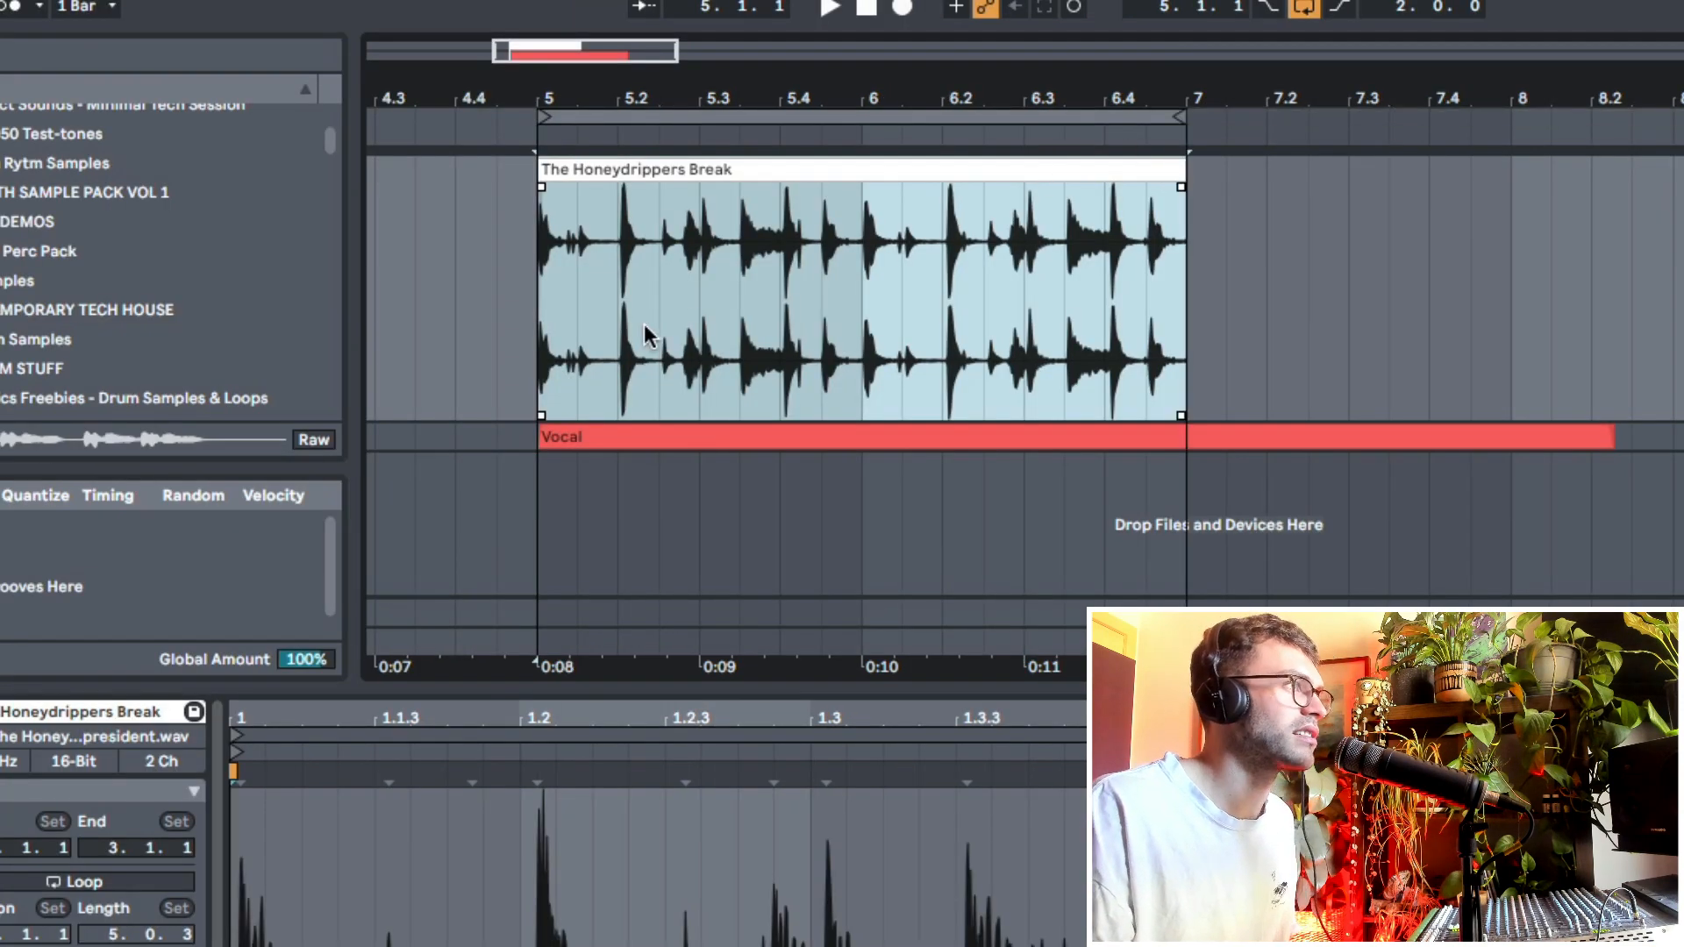
{"action": "key", "text": "space"}
{"action": "key", "text": "plus"}
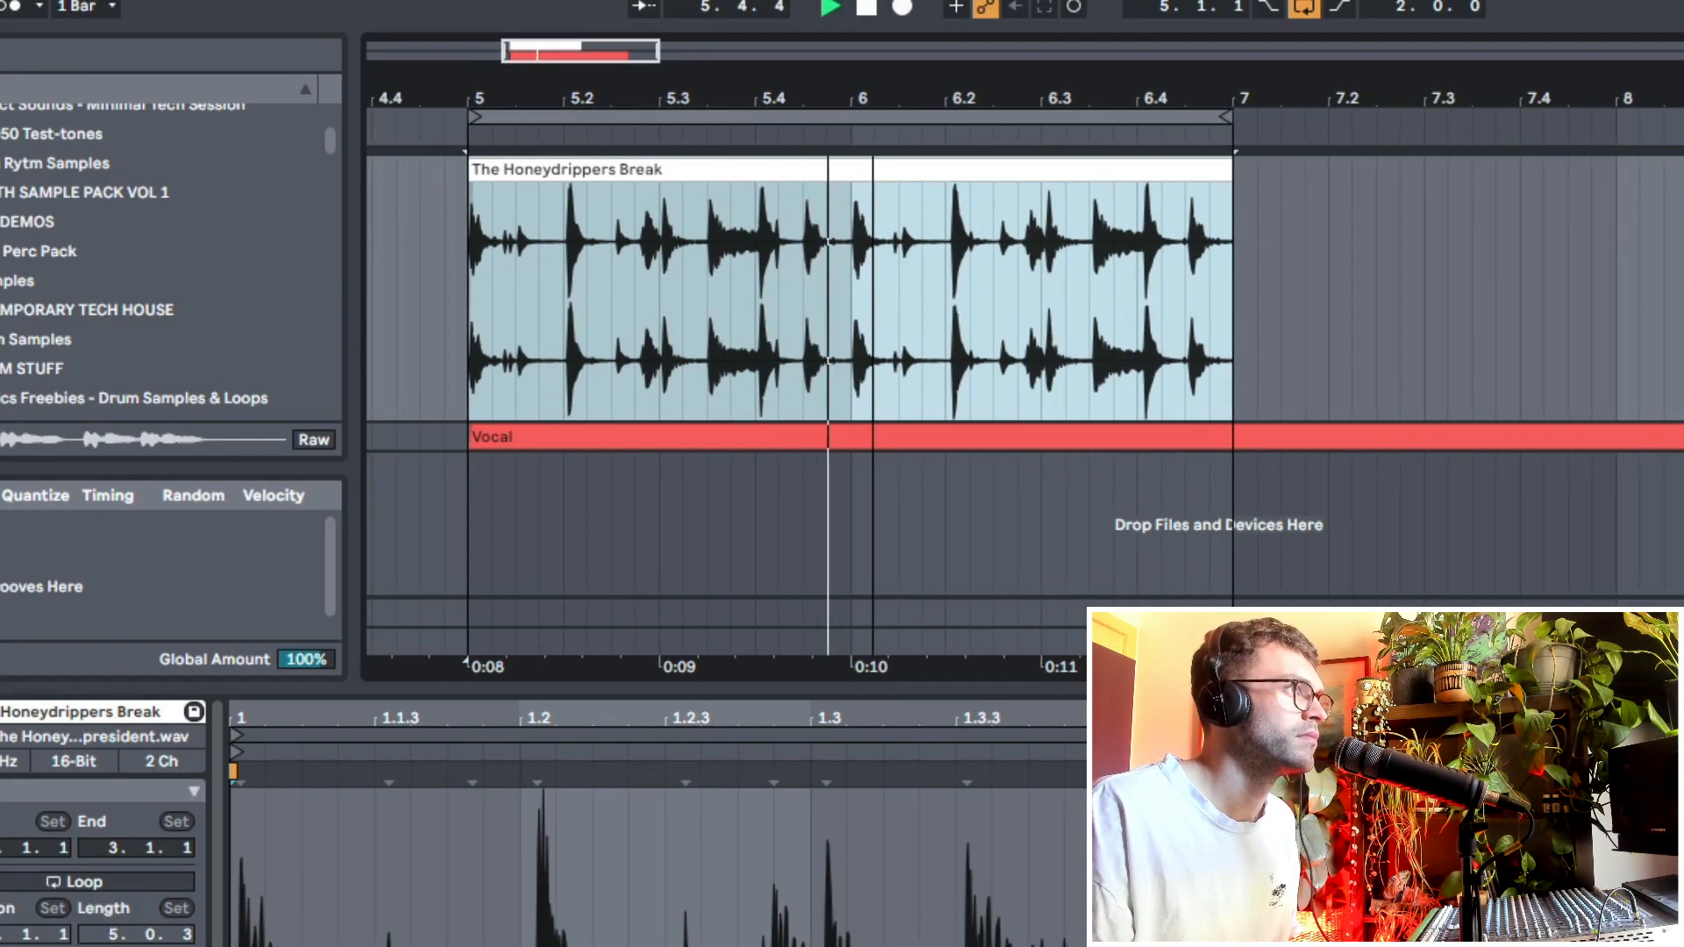
{"action": "left_click_drag", "start_coordinate": [873, 106], "coordinate": [846, 94]}
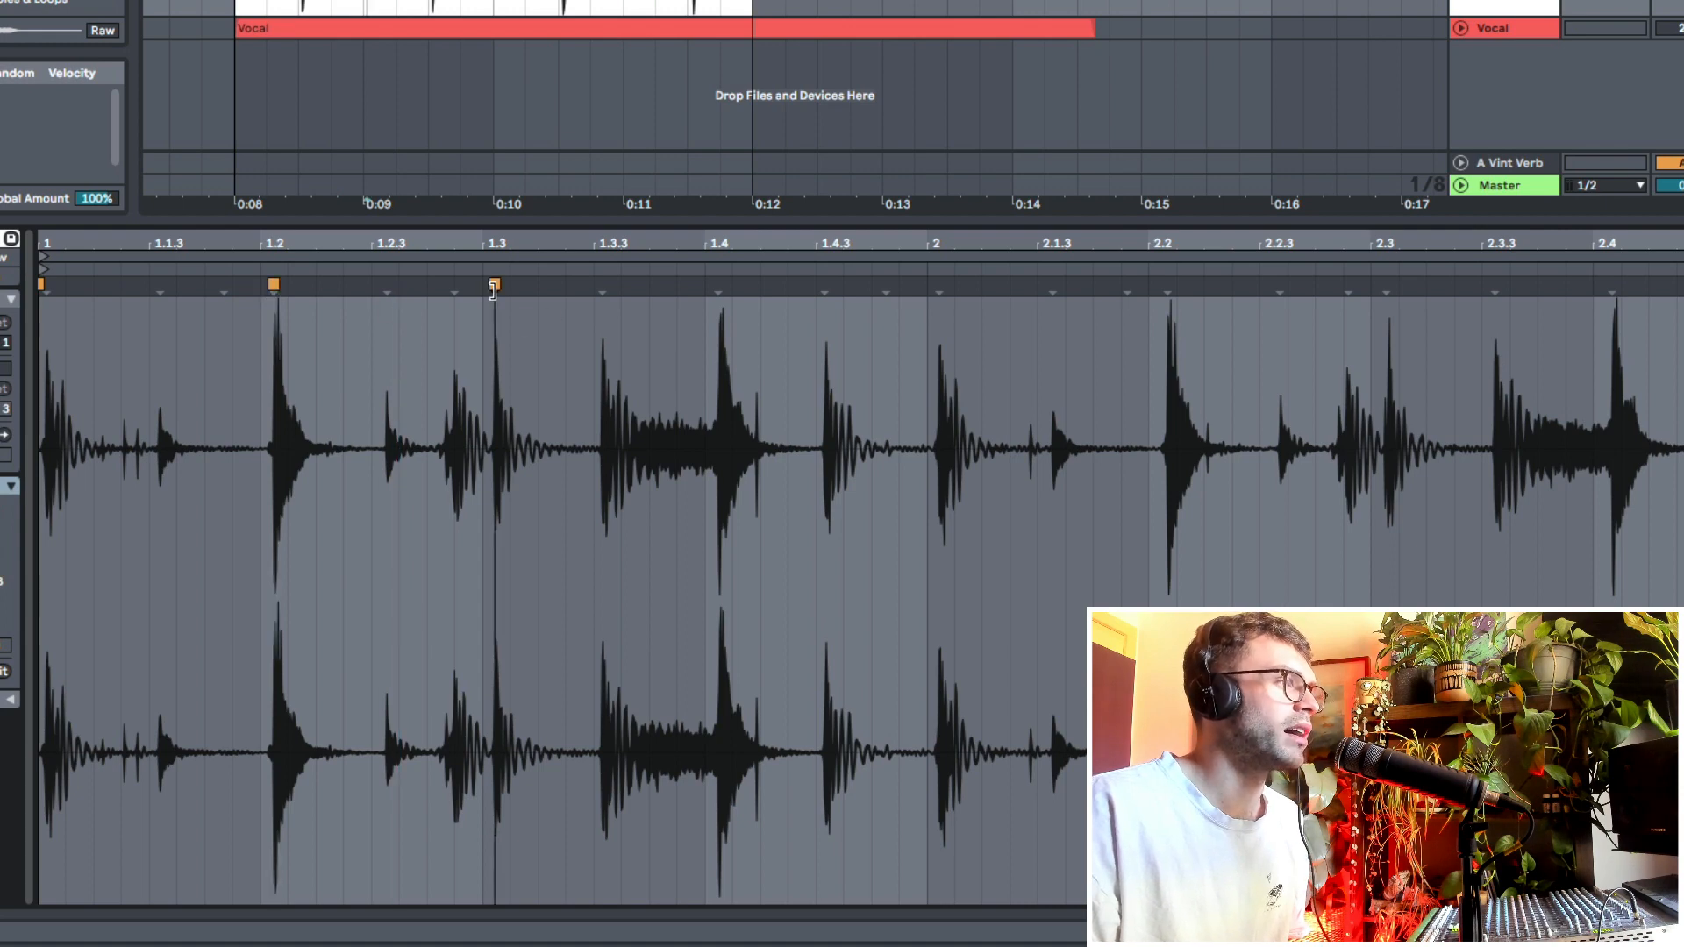
Try shifting the break's warp markers, moving the 1.3 hit between 1.4 and 1.4.3 and one near 2.2 to just before 2, and play it.
{"action": "left_click_drag", "start_coordinate": [494, 286], "coordinate": [788, 286]}
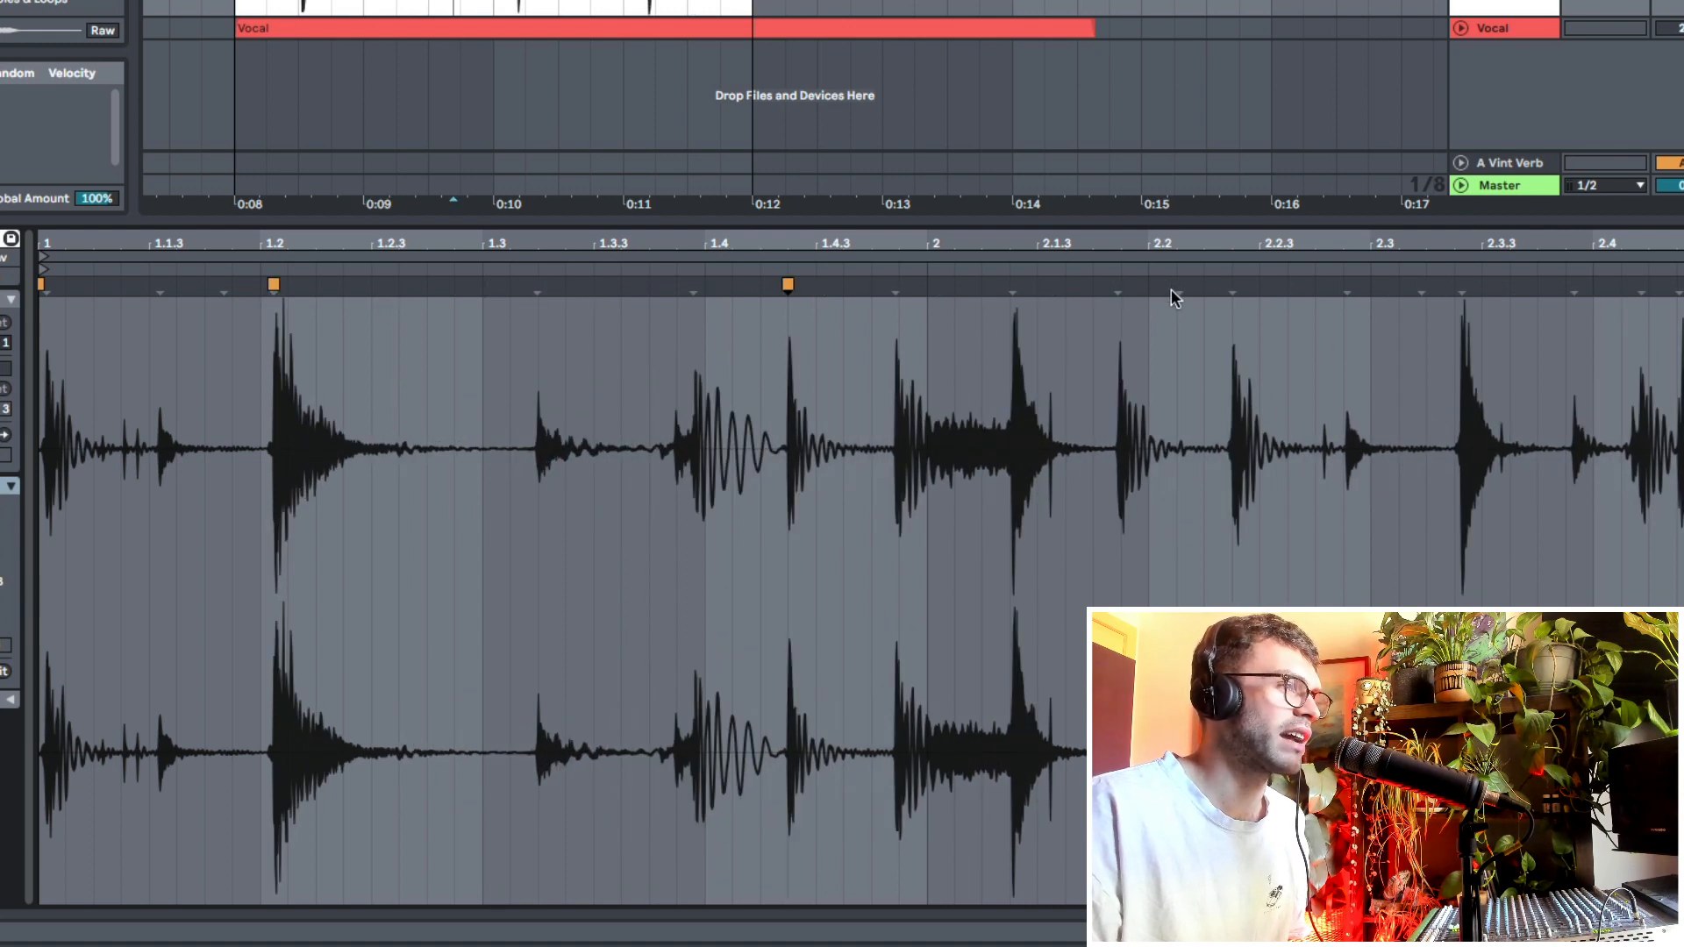
{"action": "left_click_drag", "start_coordinate": [1176, 289], "coordinate": [900, 286]}
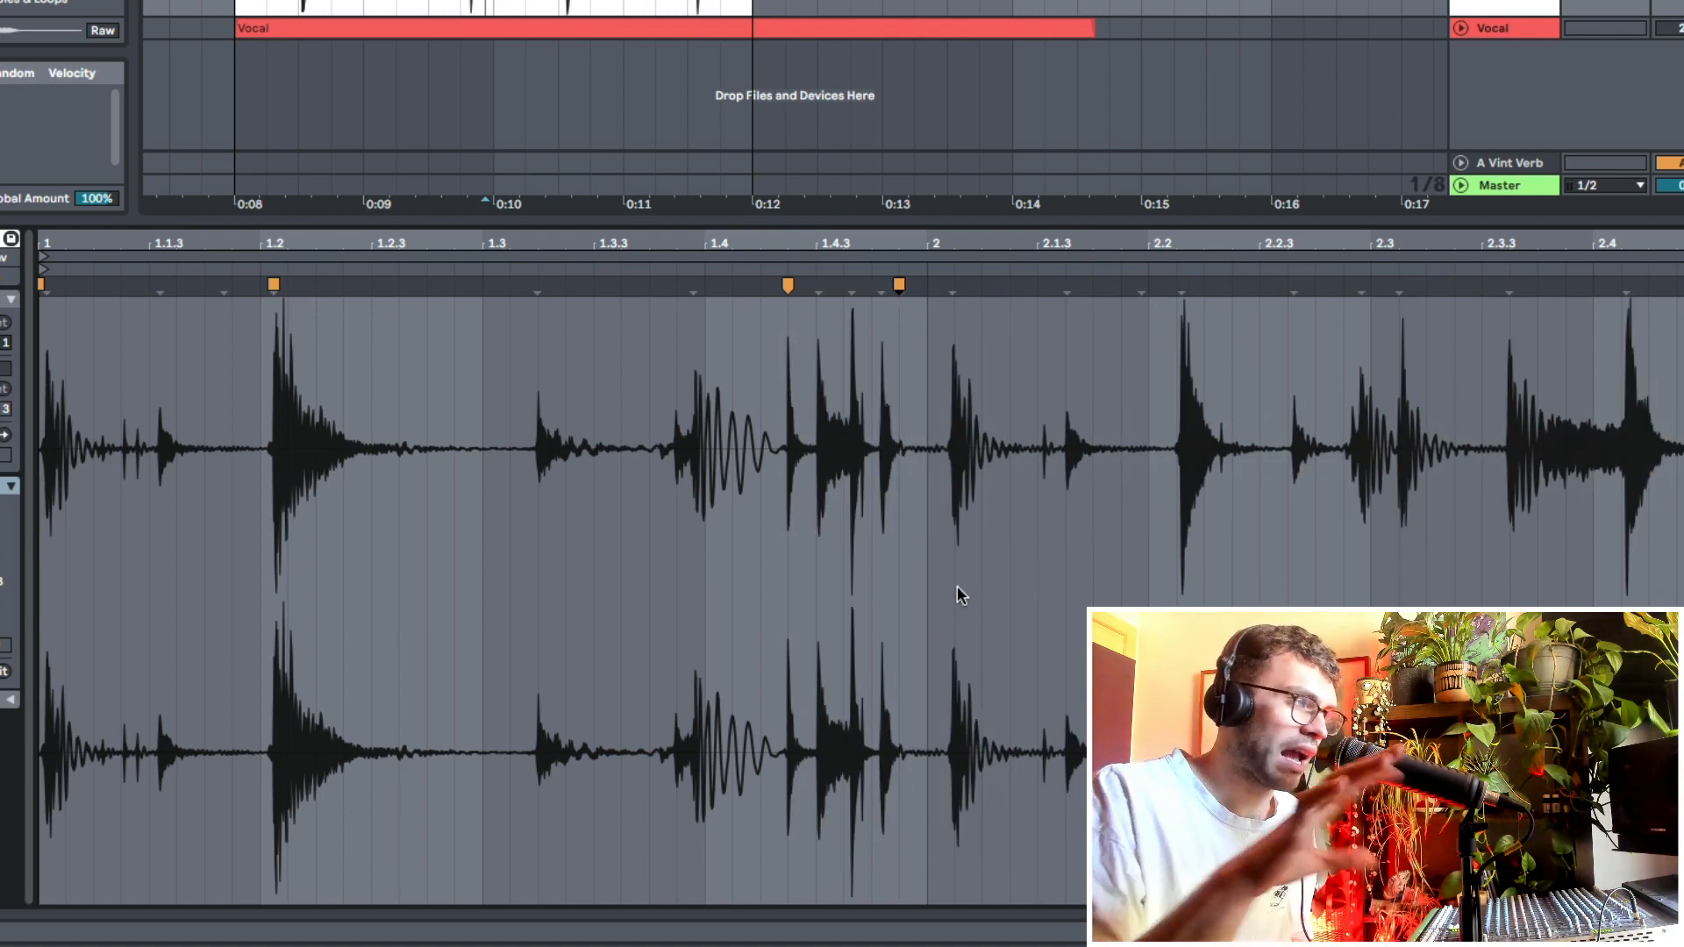
{"action": "key", "text": "space"}
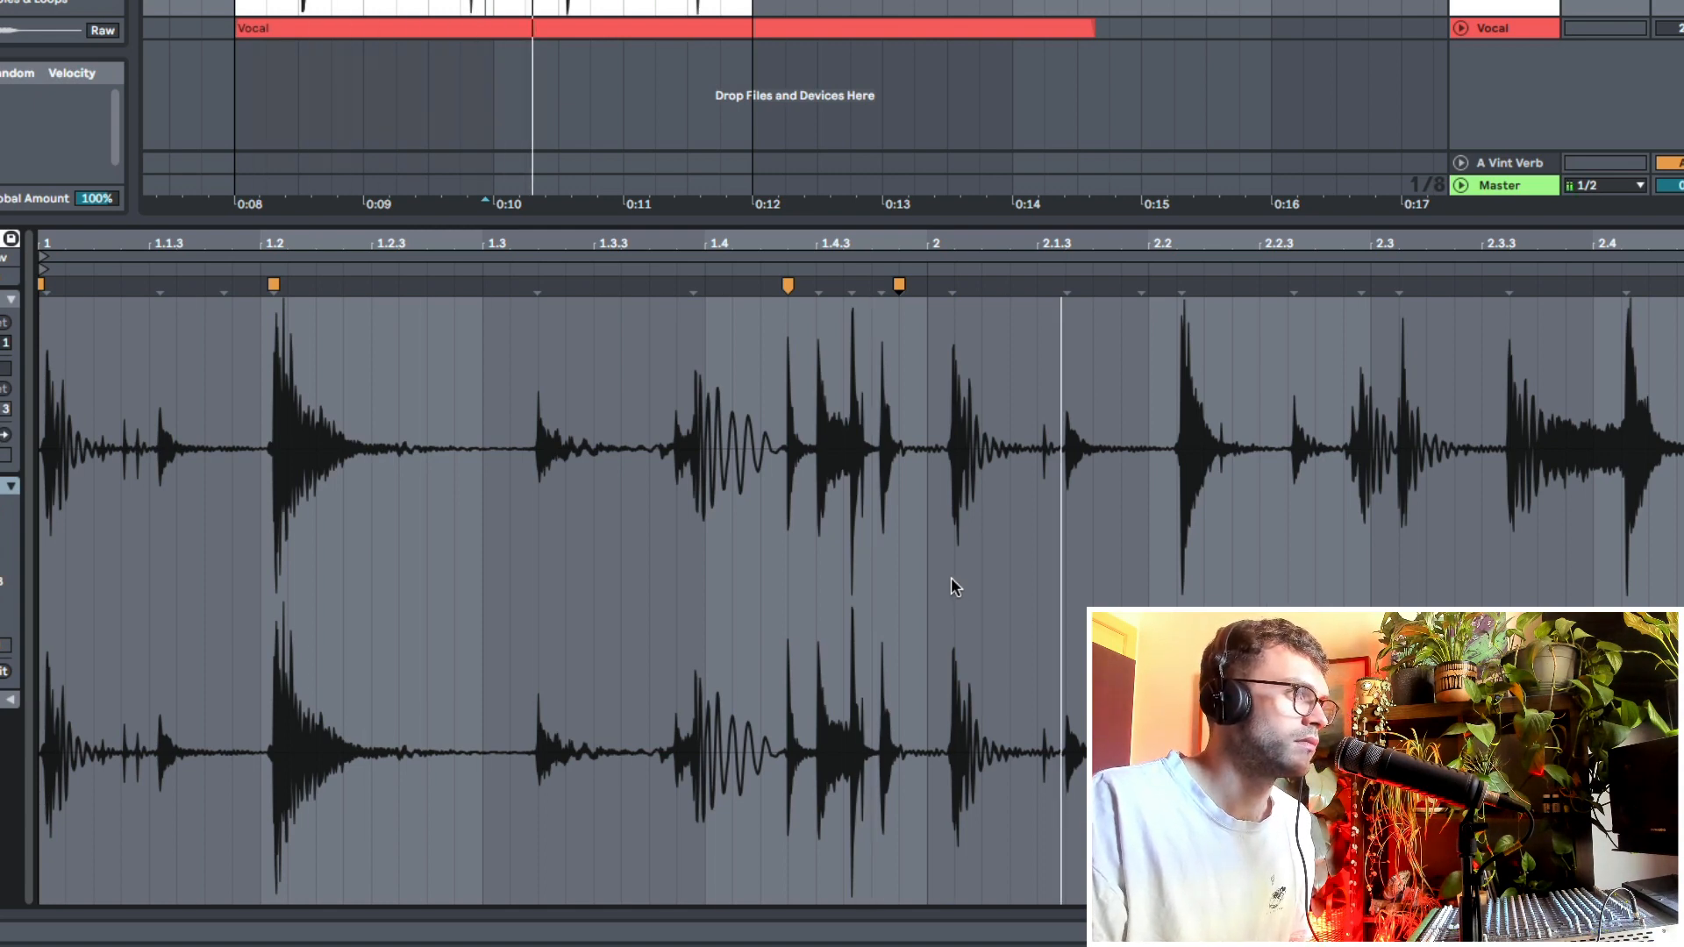
{"action": "left_click_drag", "start_coordinate": [1361, 287], "coordinate": [1622, 287]}
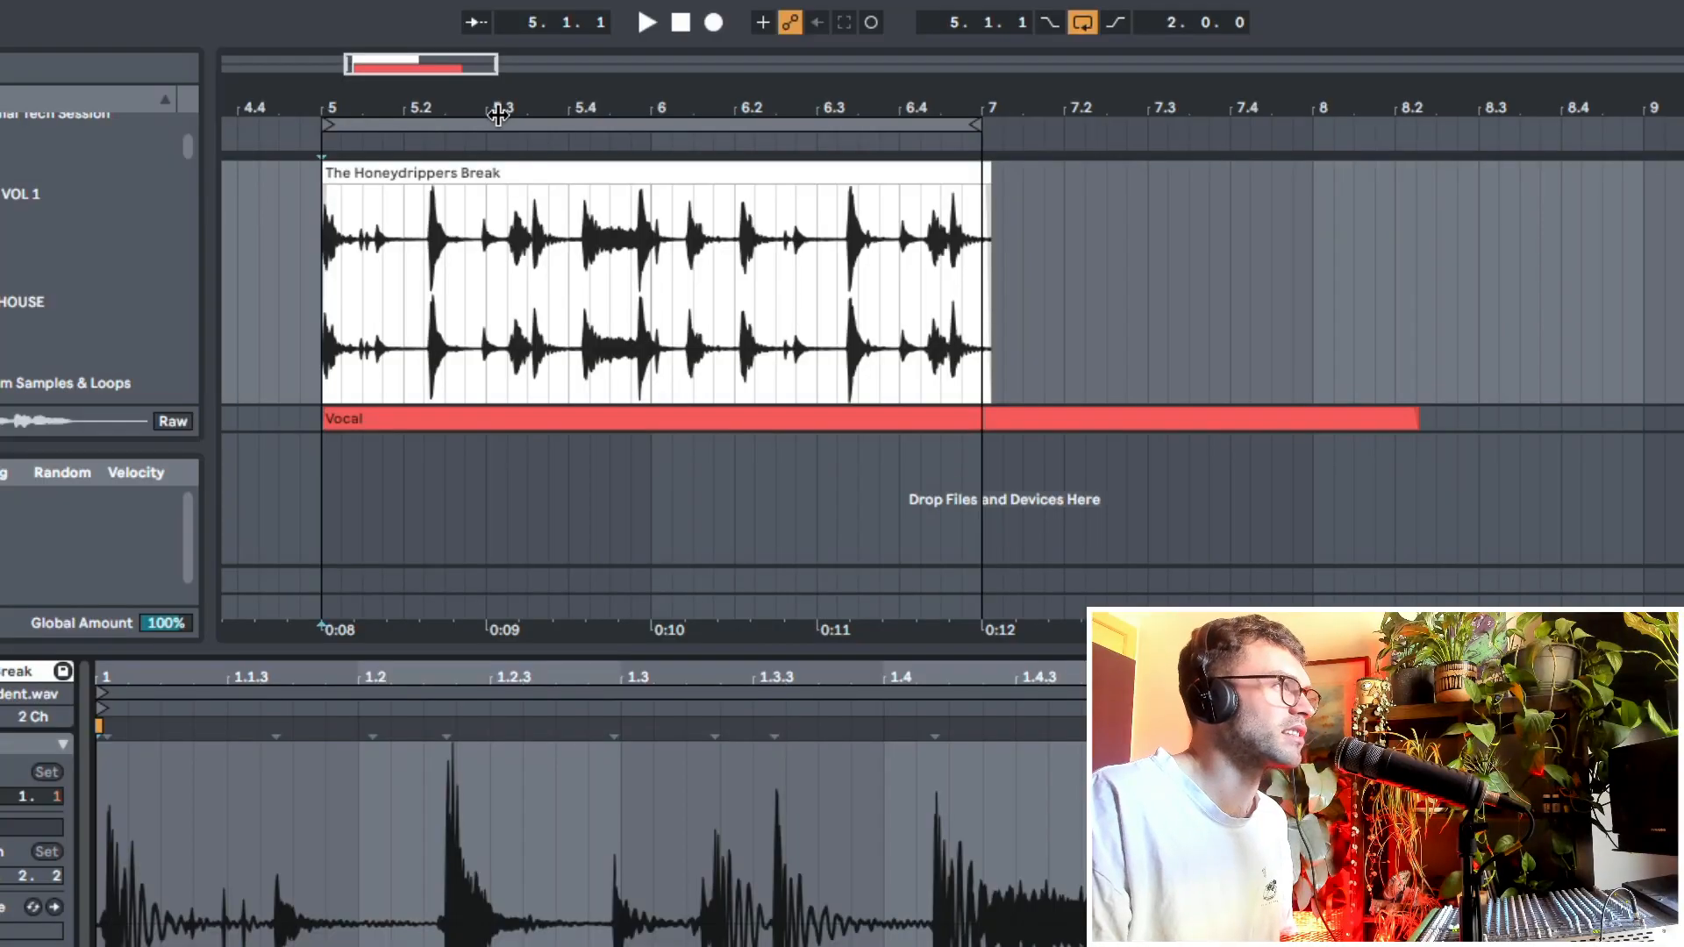
Split the break clip just before the hit near 5.3 and move the second part to about 5.4.3, leaving a gap.
{"action": "left_click_drag", "start_coordinate": [497, 114], "coordinate": [812, 228]}
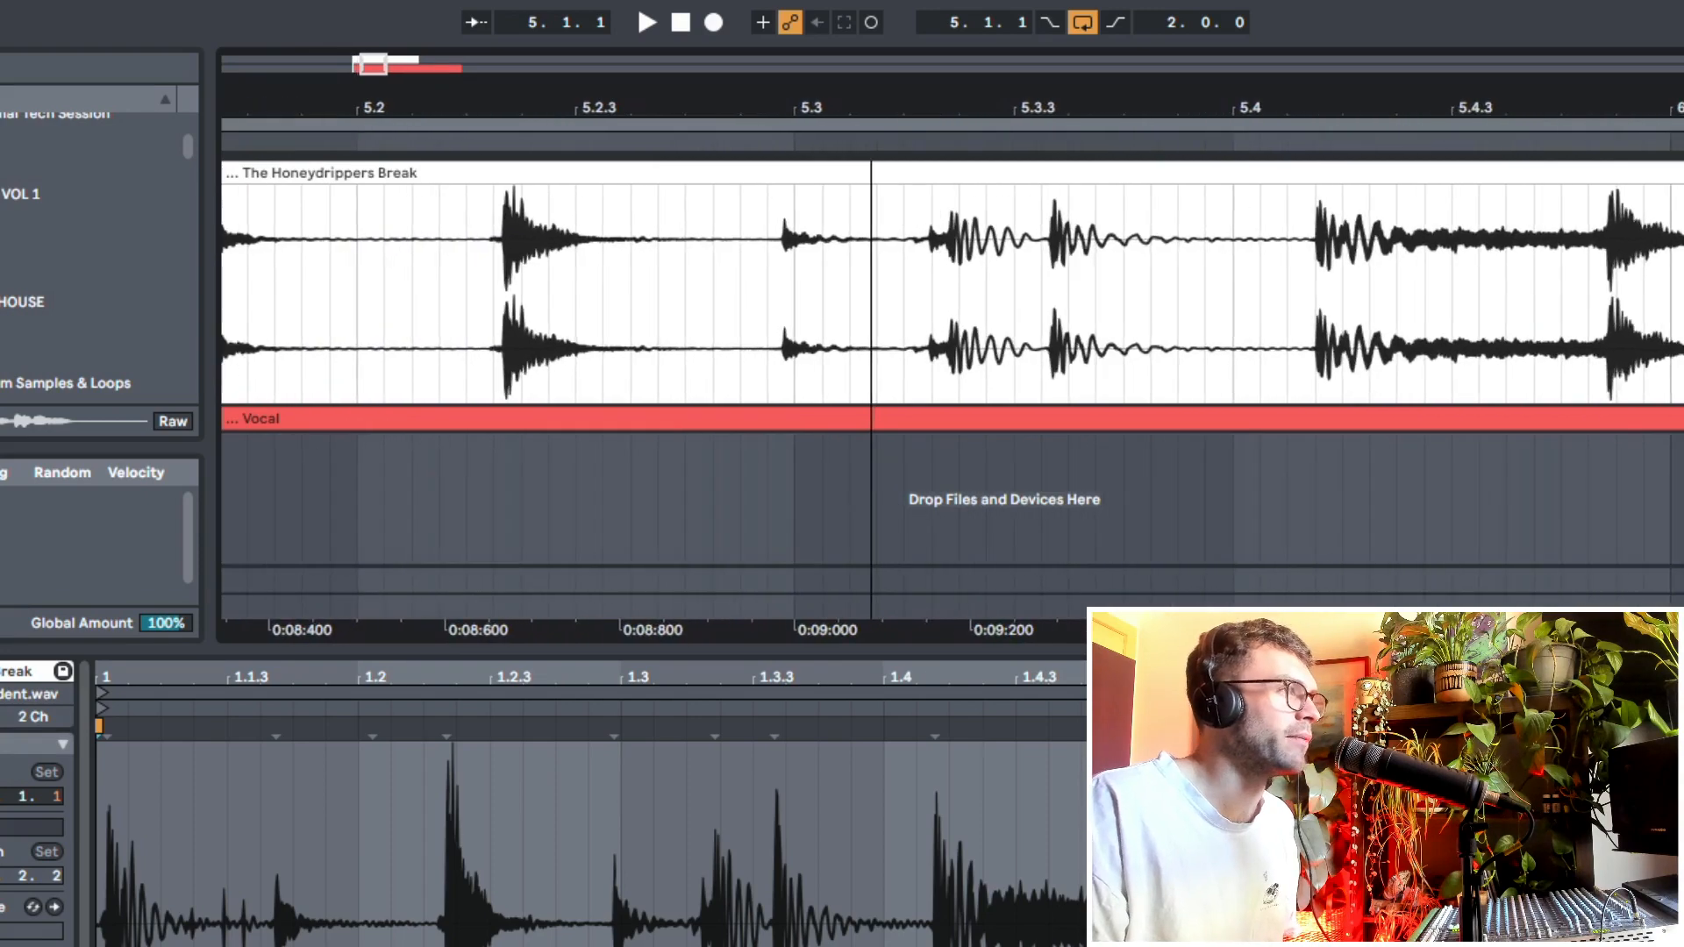
{"action": "left_click", "coordinate": [784, 221]}
{"action": "scroll", "coordinate": [783, 221], "scroll_direction": "up", "scroll_amount": 5}
{"action": "key", "text": "ctrl+e"}
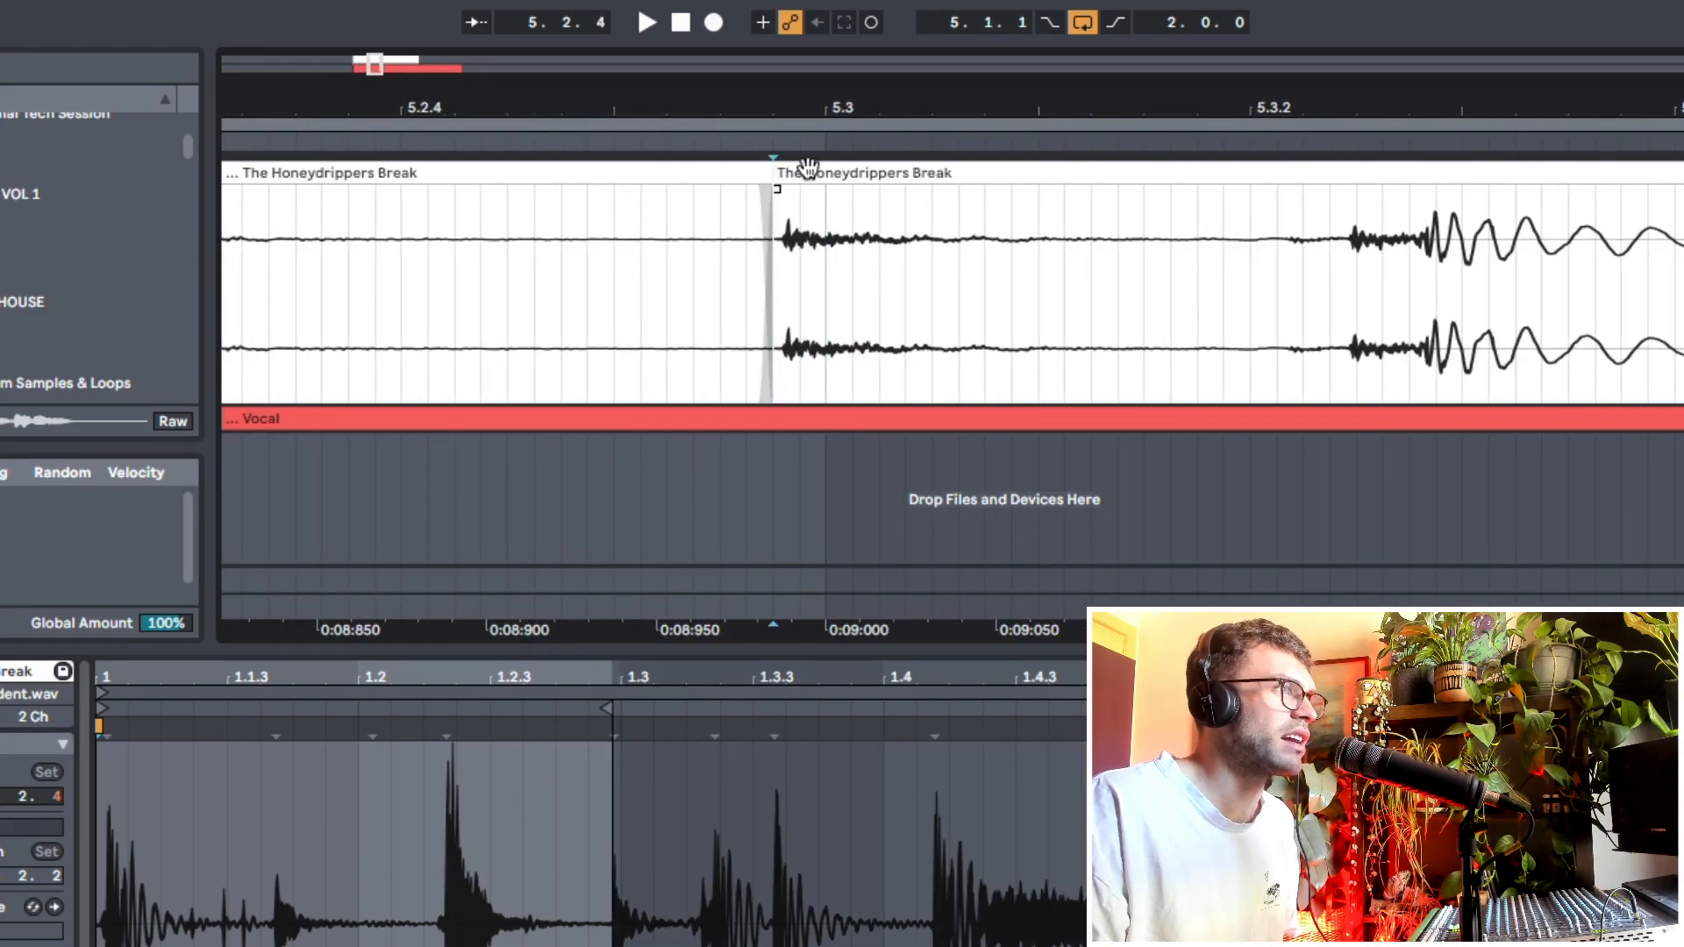
{"action": "left_click_drag", "start_coordinate": [799, 119], "coordinate": [692, 57]}
{"action": "left_click_drag", "start_coordinate": [739, 173], "coordinate": [1231, 180]}
{"action": "left_click_drag", "start_coordinate": [650, 107], "coordinate": [741, 123]}
Duplicate the quiet tail between 5.2.4 and the cut into the gap, and extend the copy to just before 5.4.
{"action": "left_click_drag", "start_coordinate": [801, 258], "coordinate": [698, 260]}
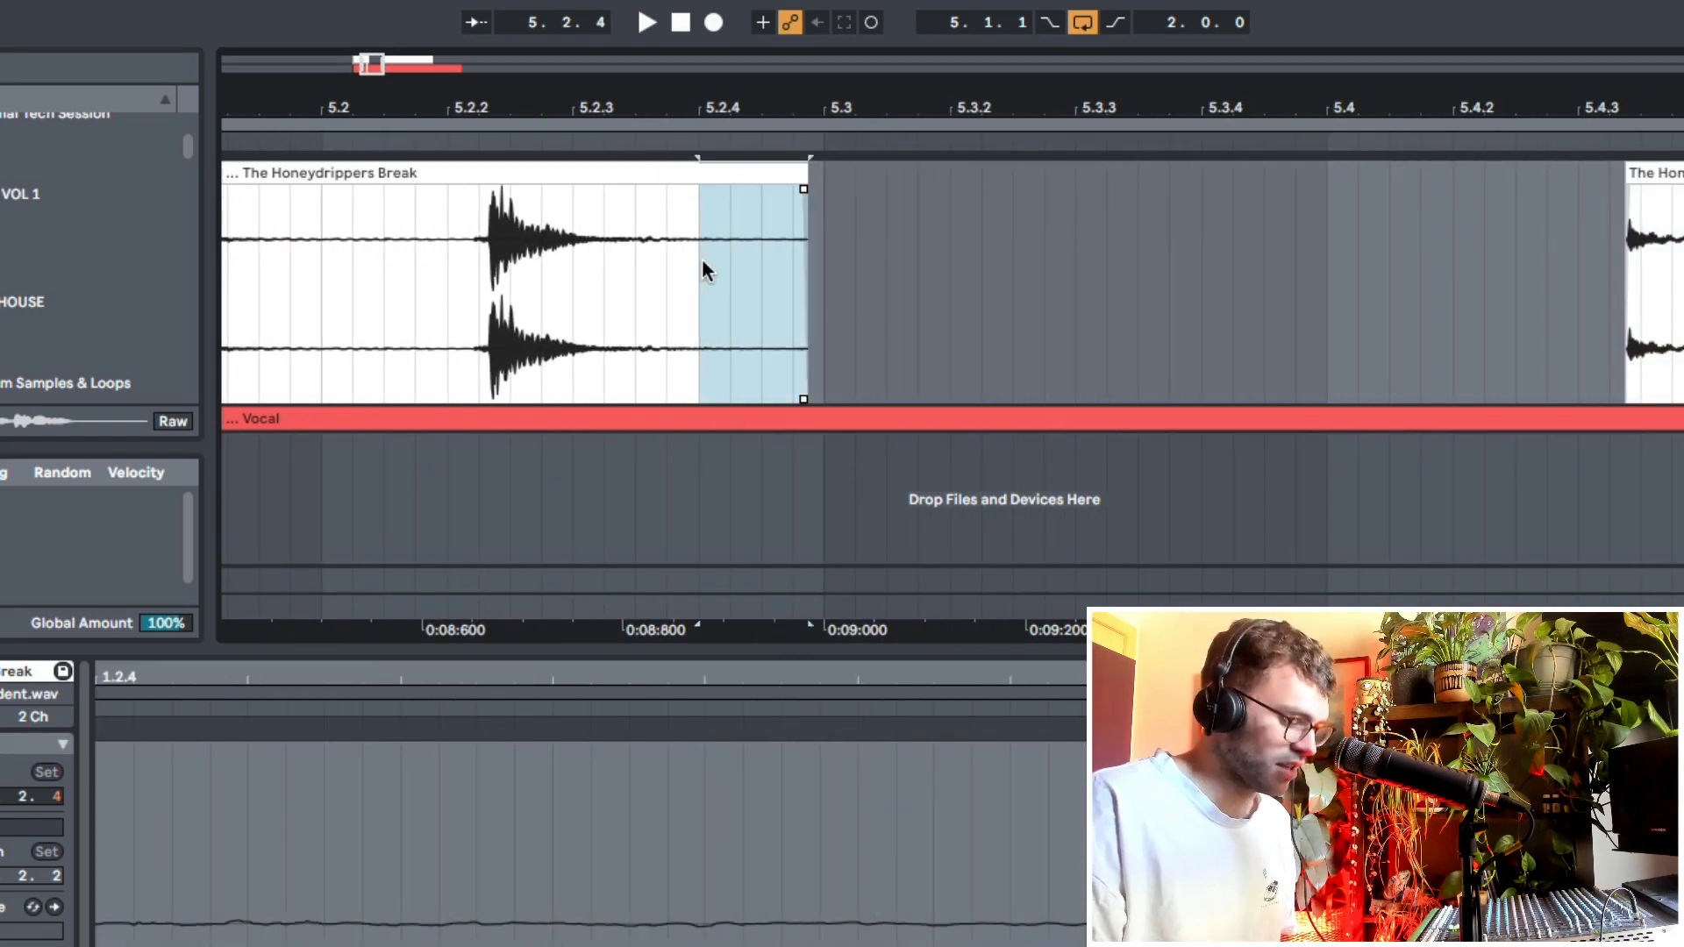
{"action": "key", "text": "ctrl+d"}
{"action": "left_click_drag", "start_coordinate": [918, 211], "coordinate": [1290, 211]}
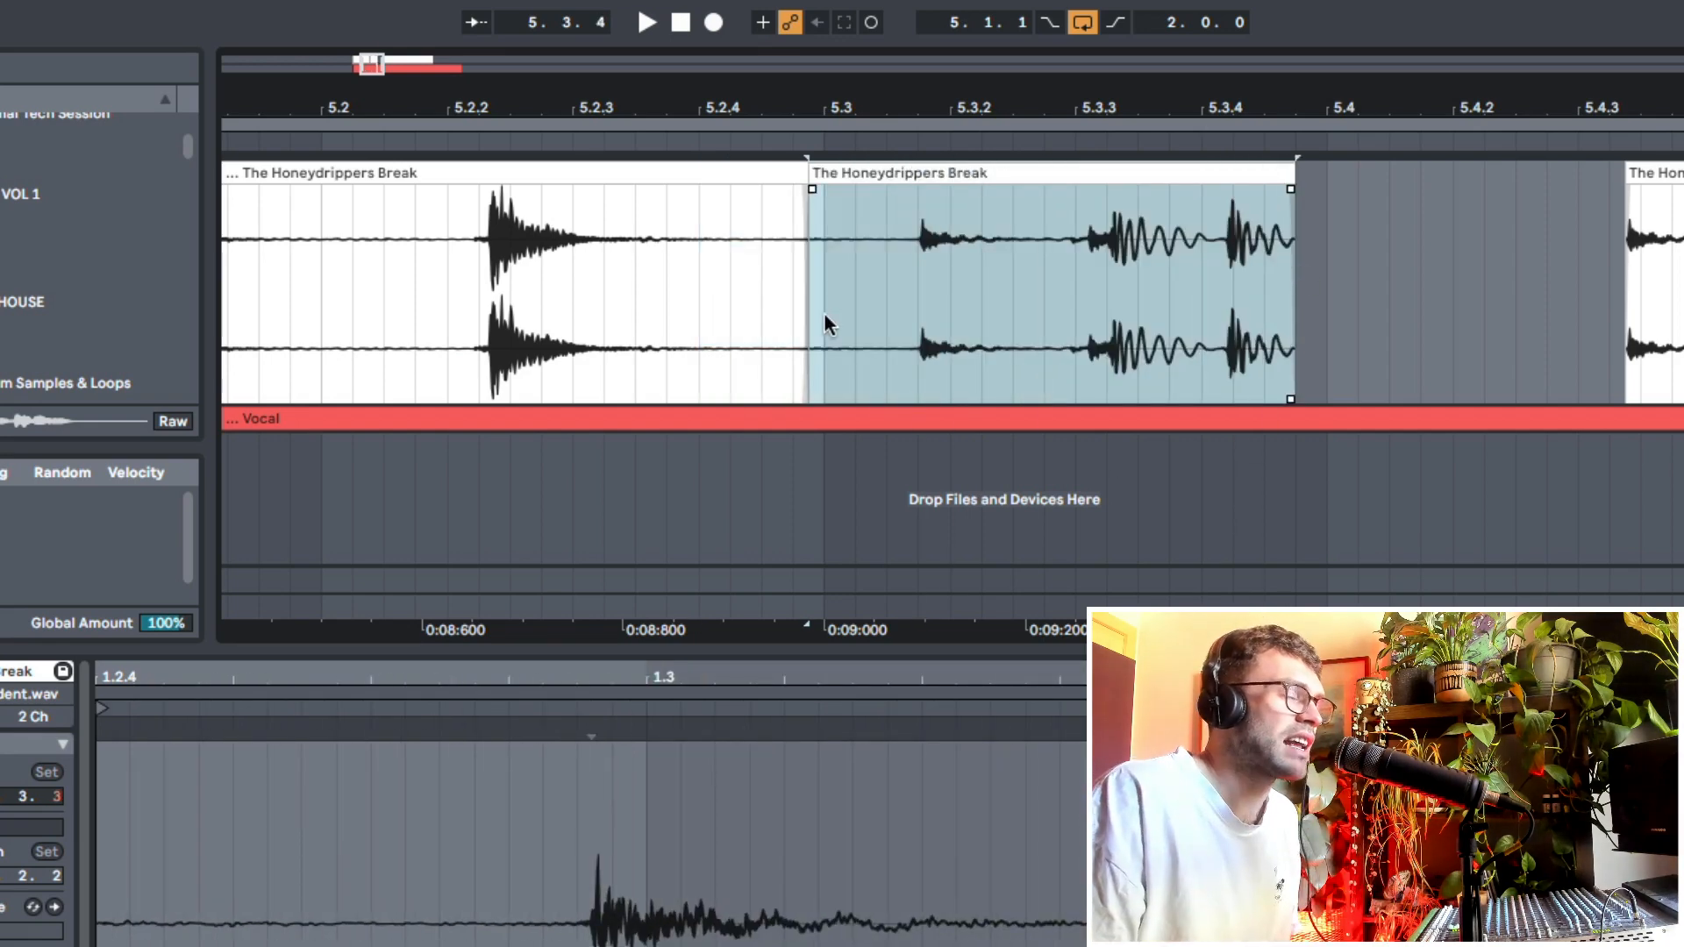
{"action": "left_click_drag", "start_coordinate": [509, 303], "coordinate": [1245, 307]}
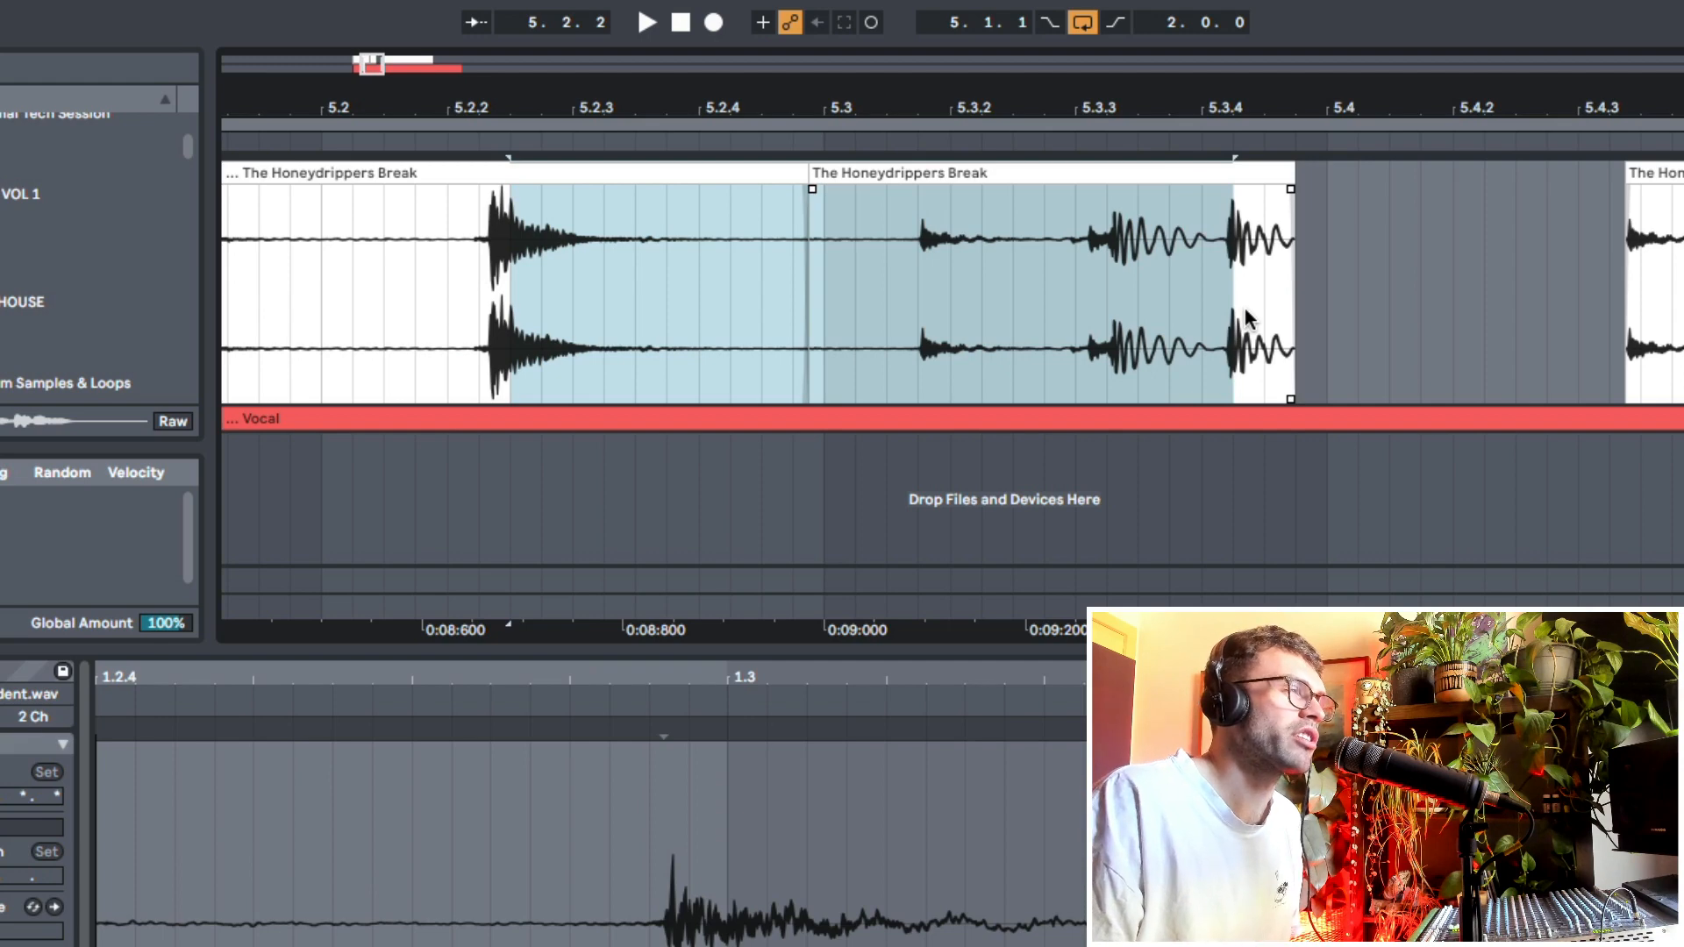
{"action": "left_click", "coordinate": [636, 318]}
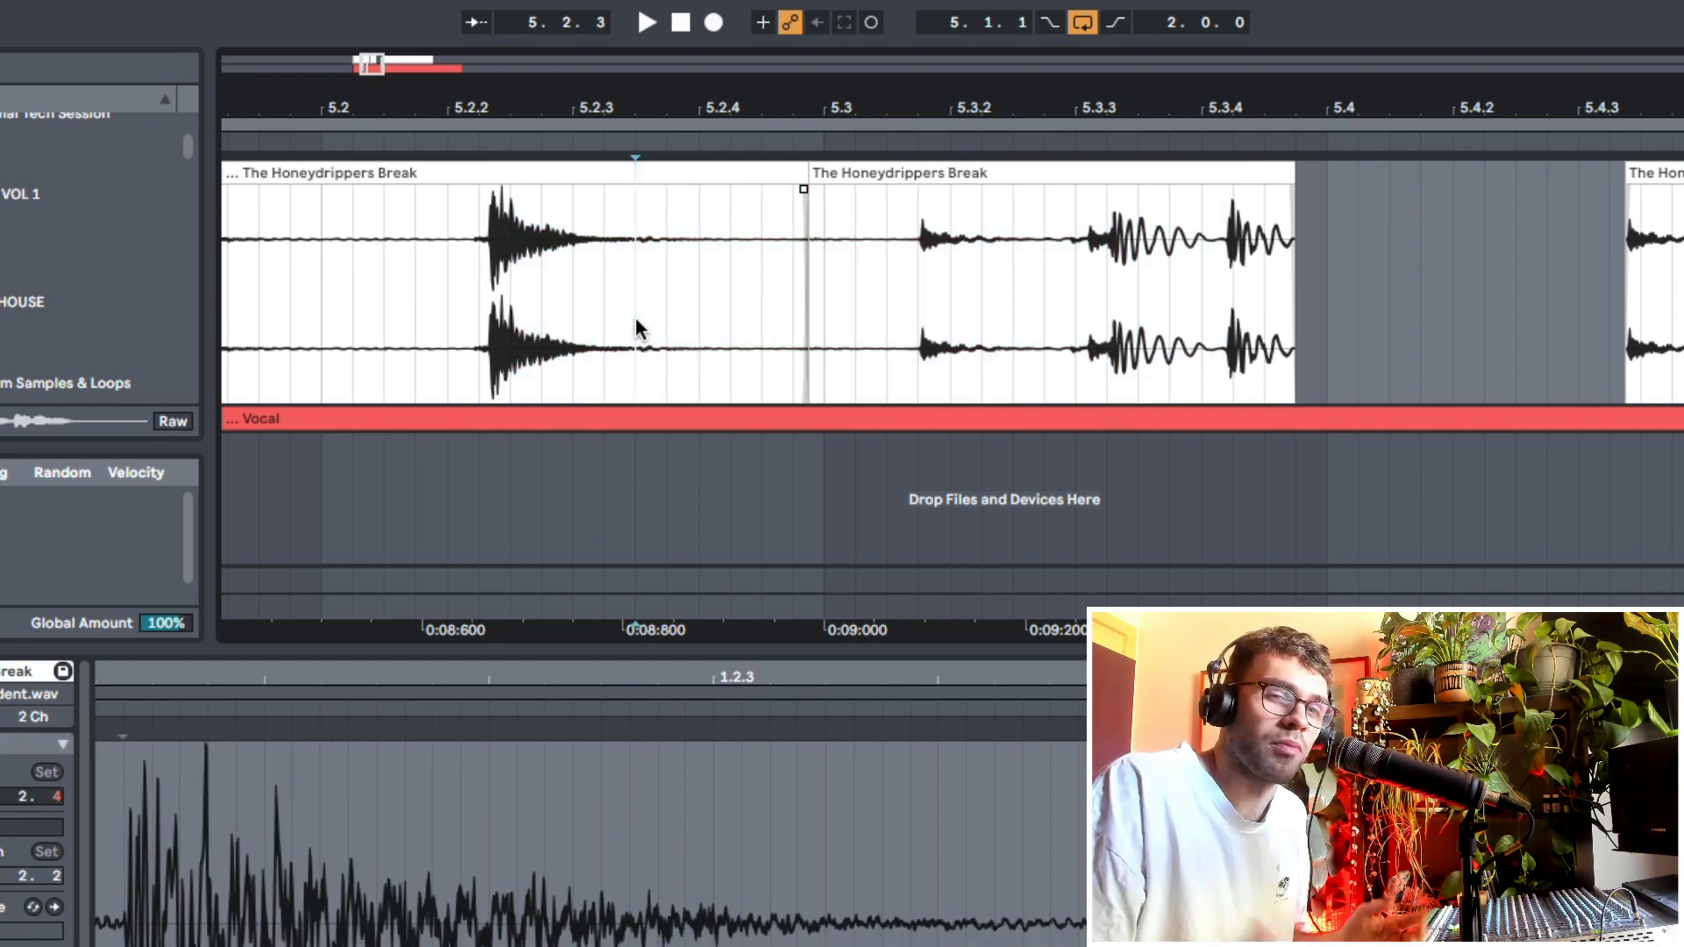
Split the extended copy just before its first hit, shortly before 5.3.2, and move the remainder to just before 5.4.
{"action": "scroll", "coordinate": [772, 219], "scroll_direction": "up", "scroll_amount": 2}
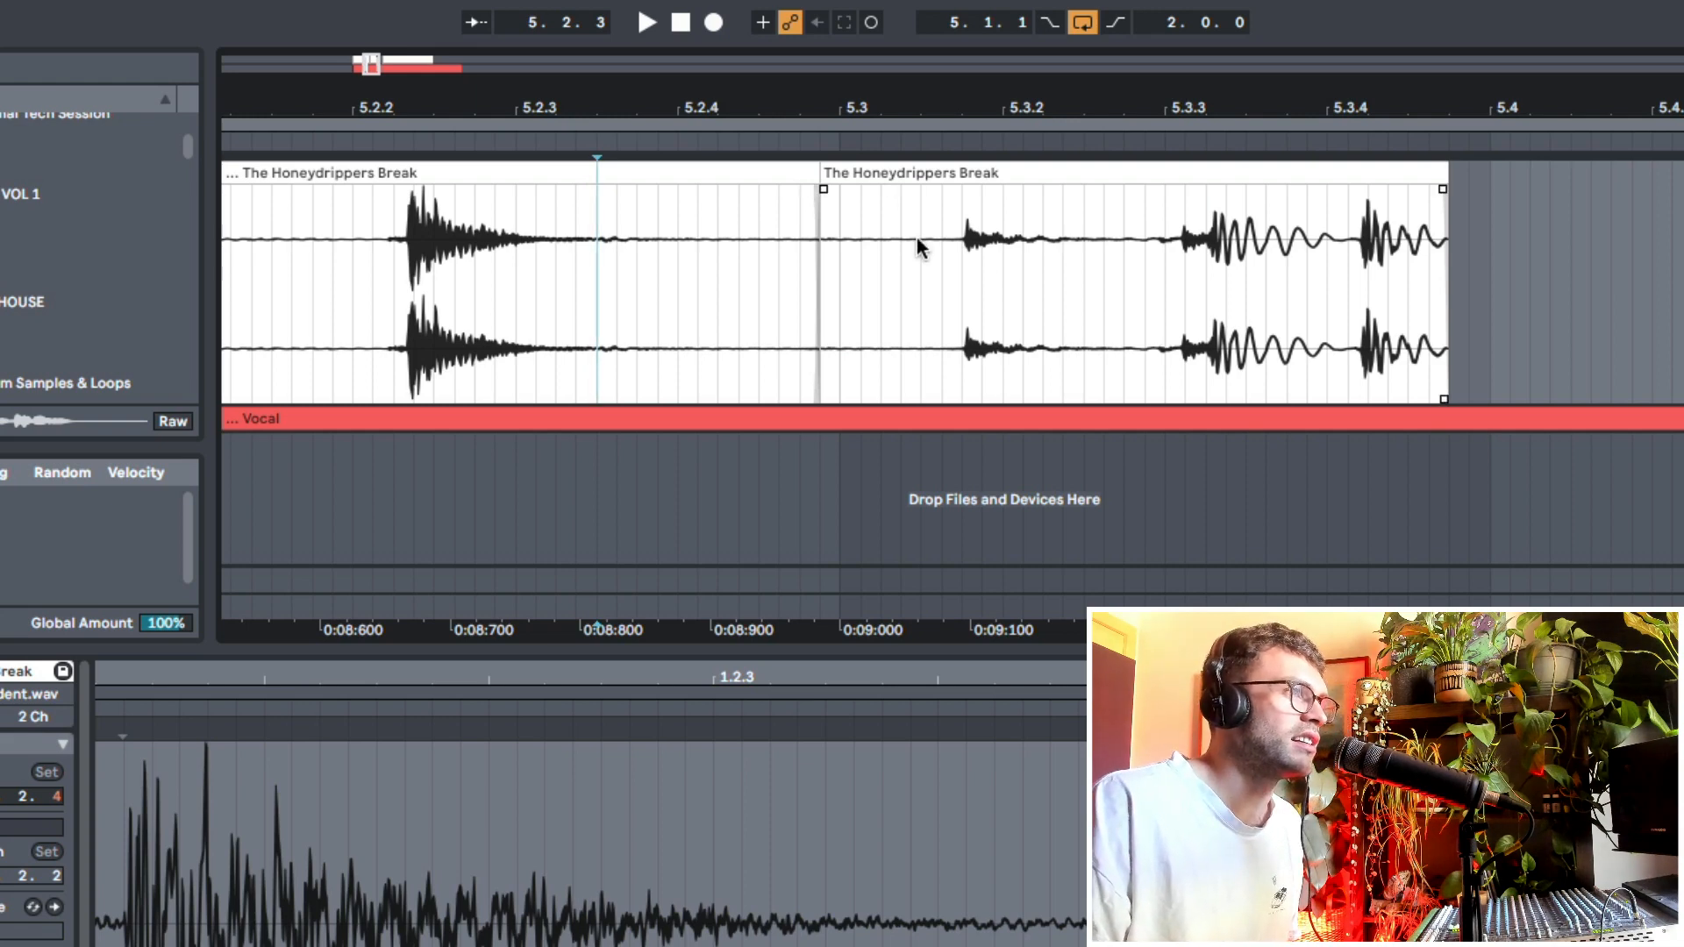
{"action": "left_click", "coordinate": [959, 262]}
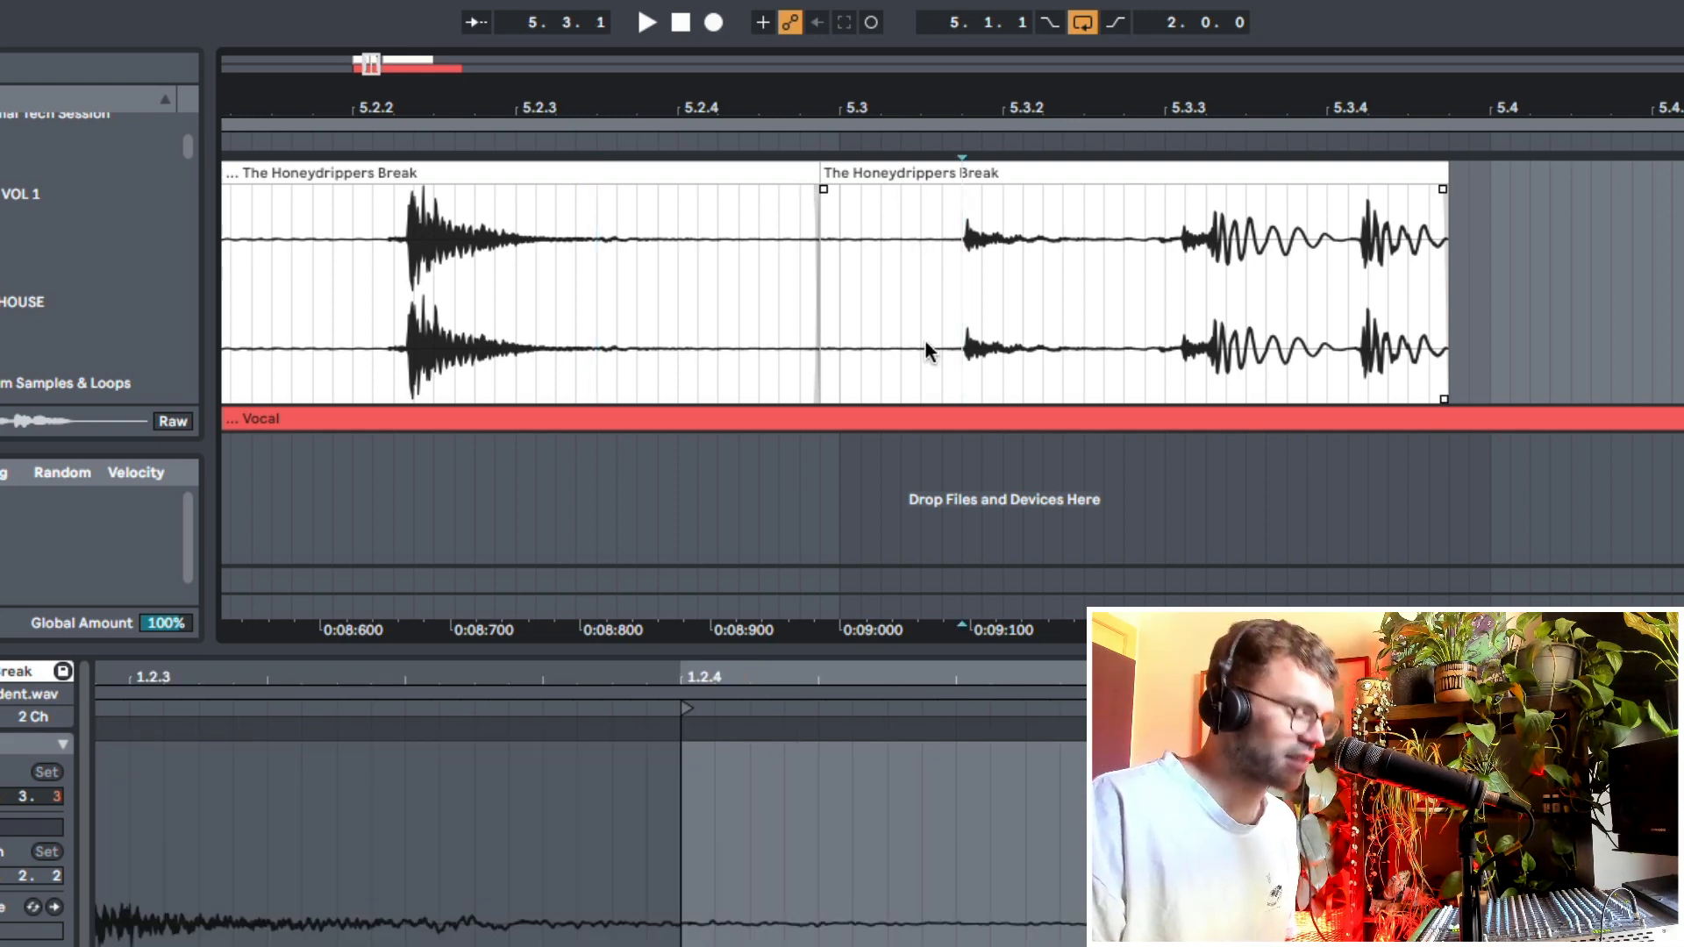
{"action": "key", "text": "ctrl+e"}
{"action": "left_click_drag", "start_coordinate": [978, 172], "coordinate": [1446, 173]}
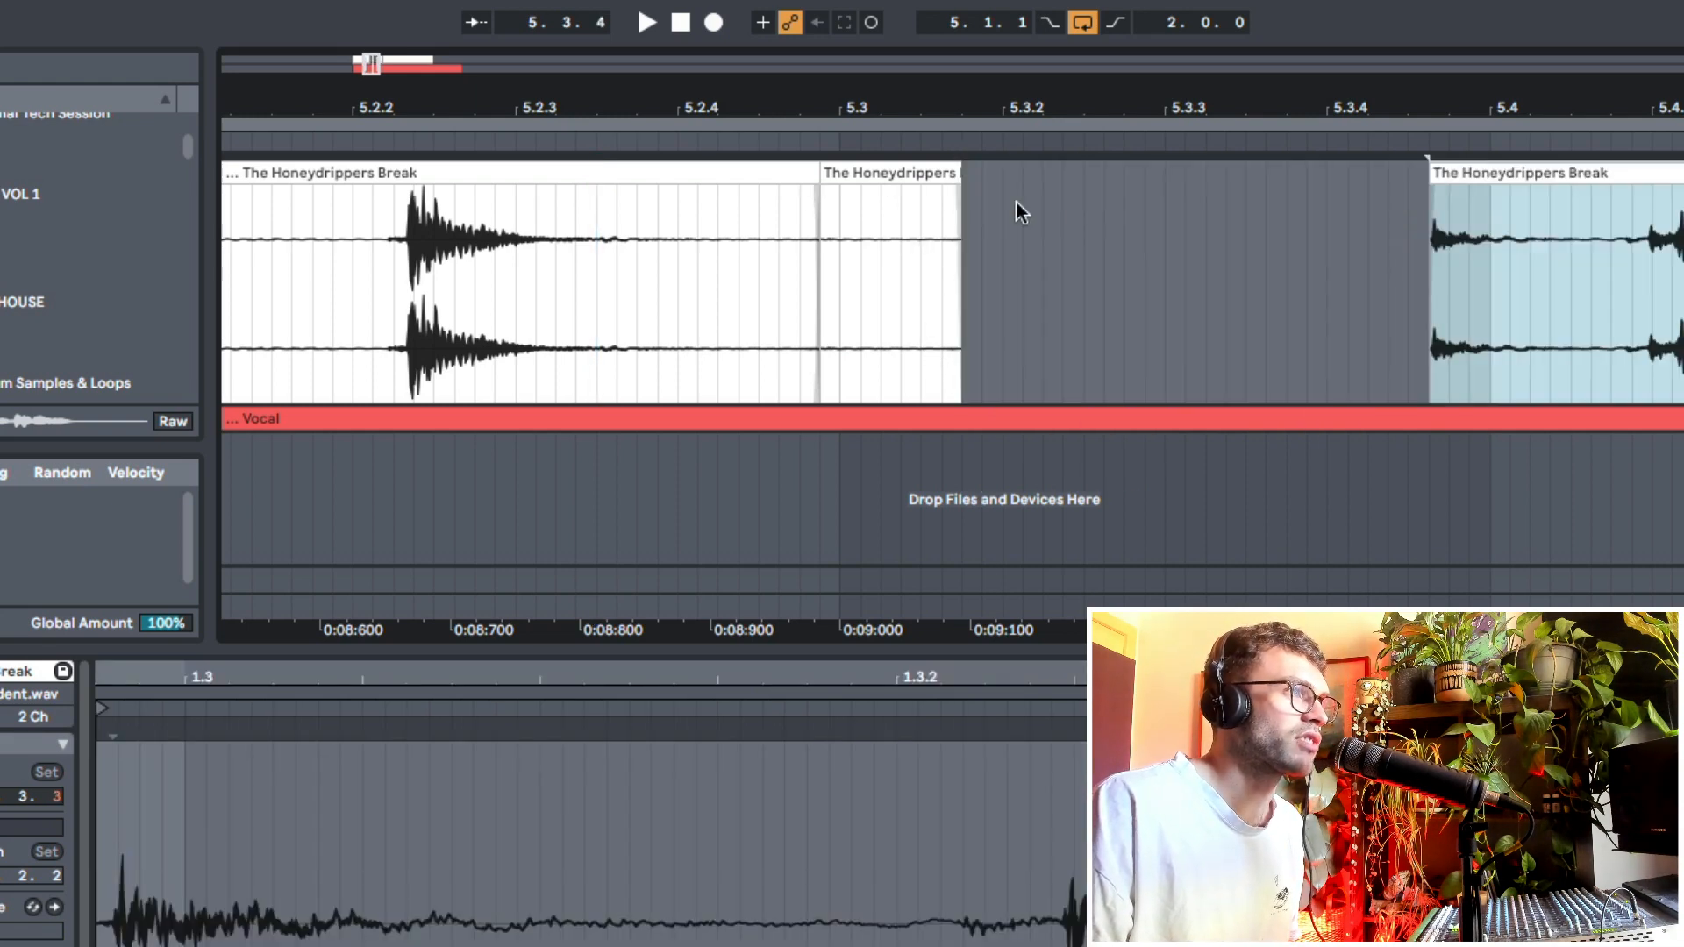
Duplicate the short quiet clip beginning just before 5.3 directly after itself, and reverse the first of the two.
{"action": "left_click", "coordinate": [895, 170]}
{"action": "key", "text": "ctrl+d"}
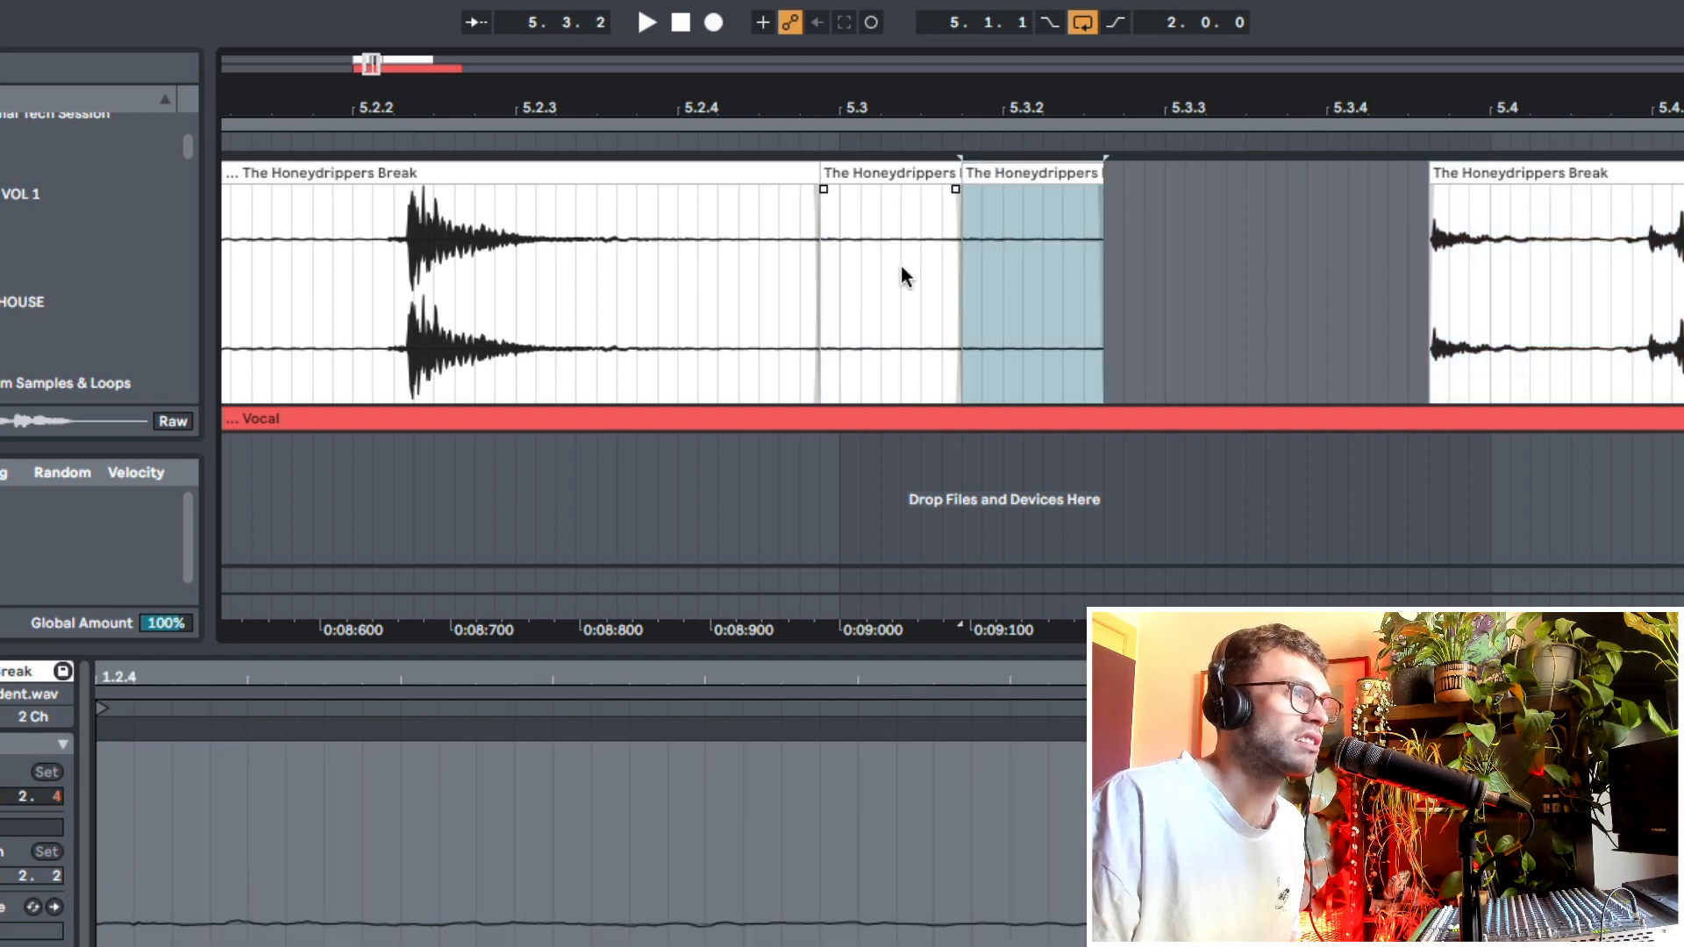
{"action": "left_click", "coordinate": [899, 172]}
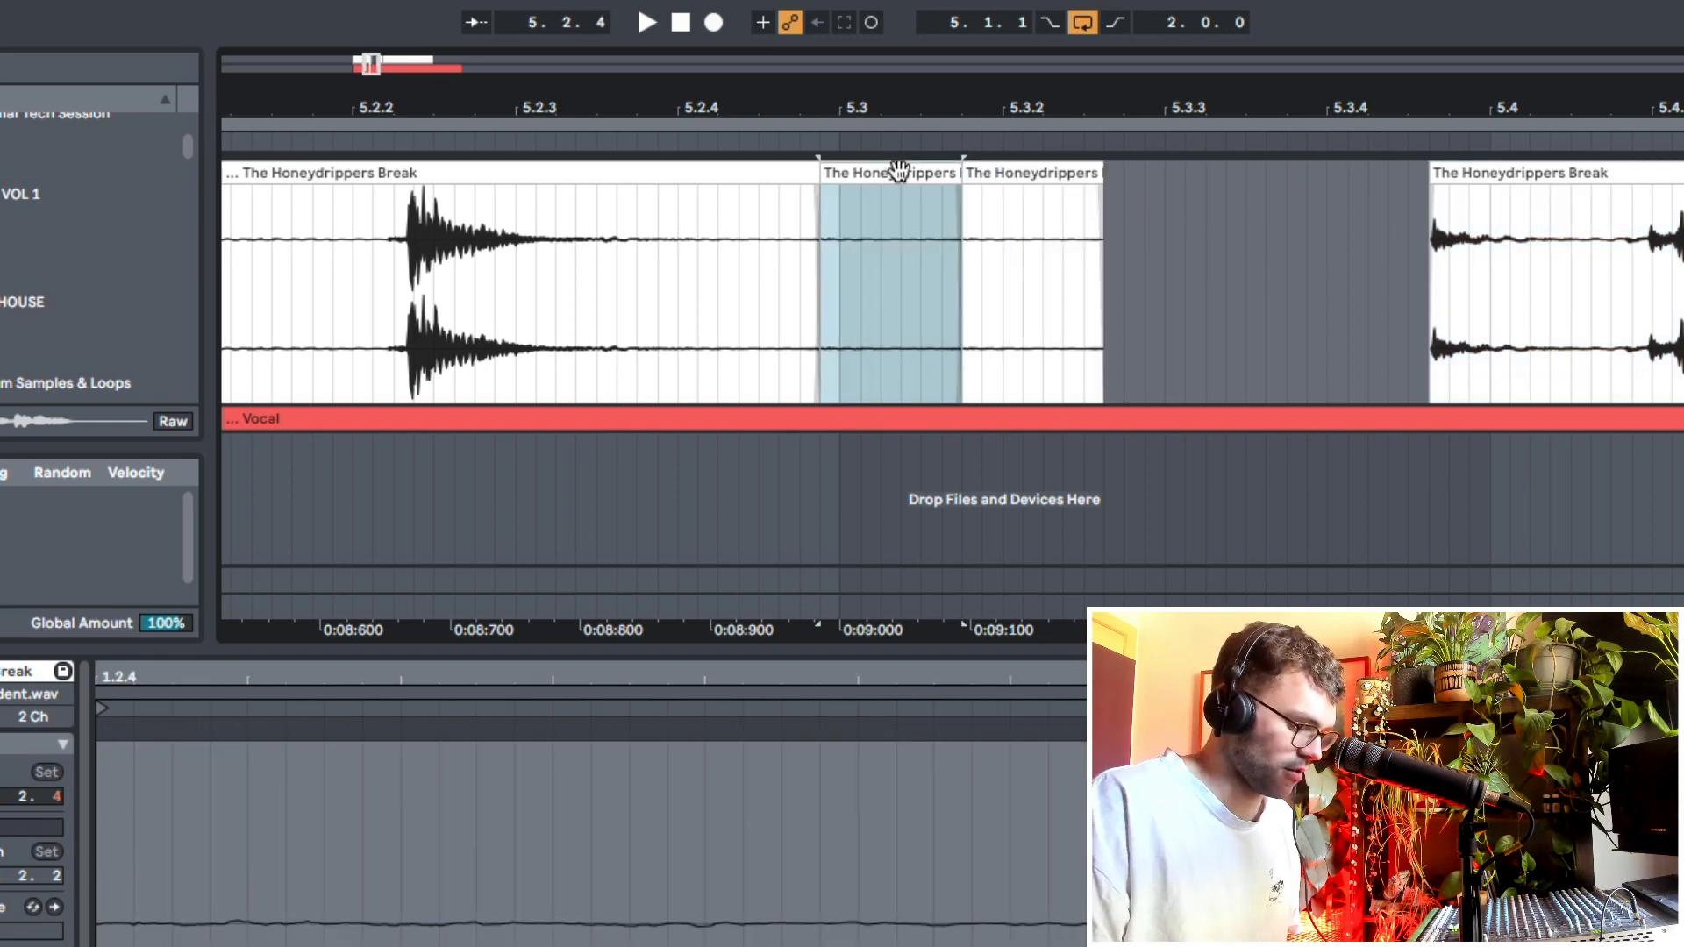
{"action": "key", "text": "r"}
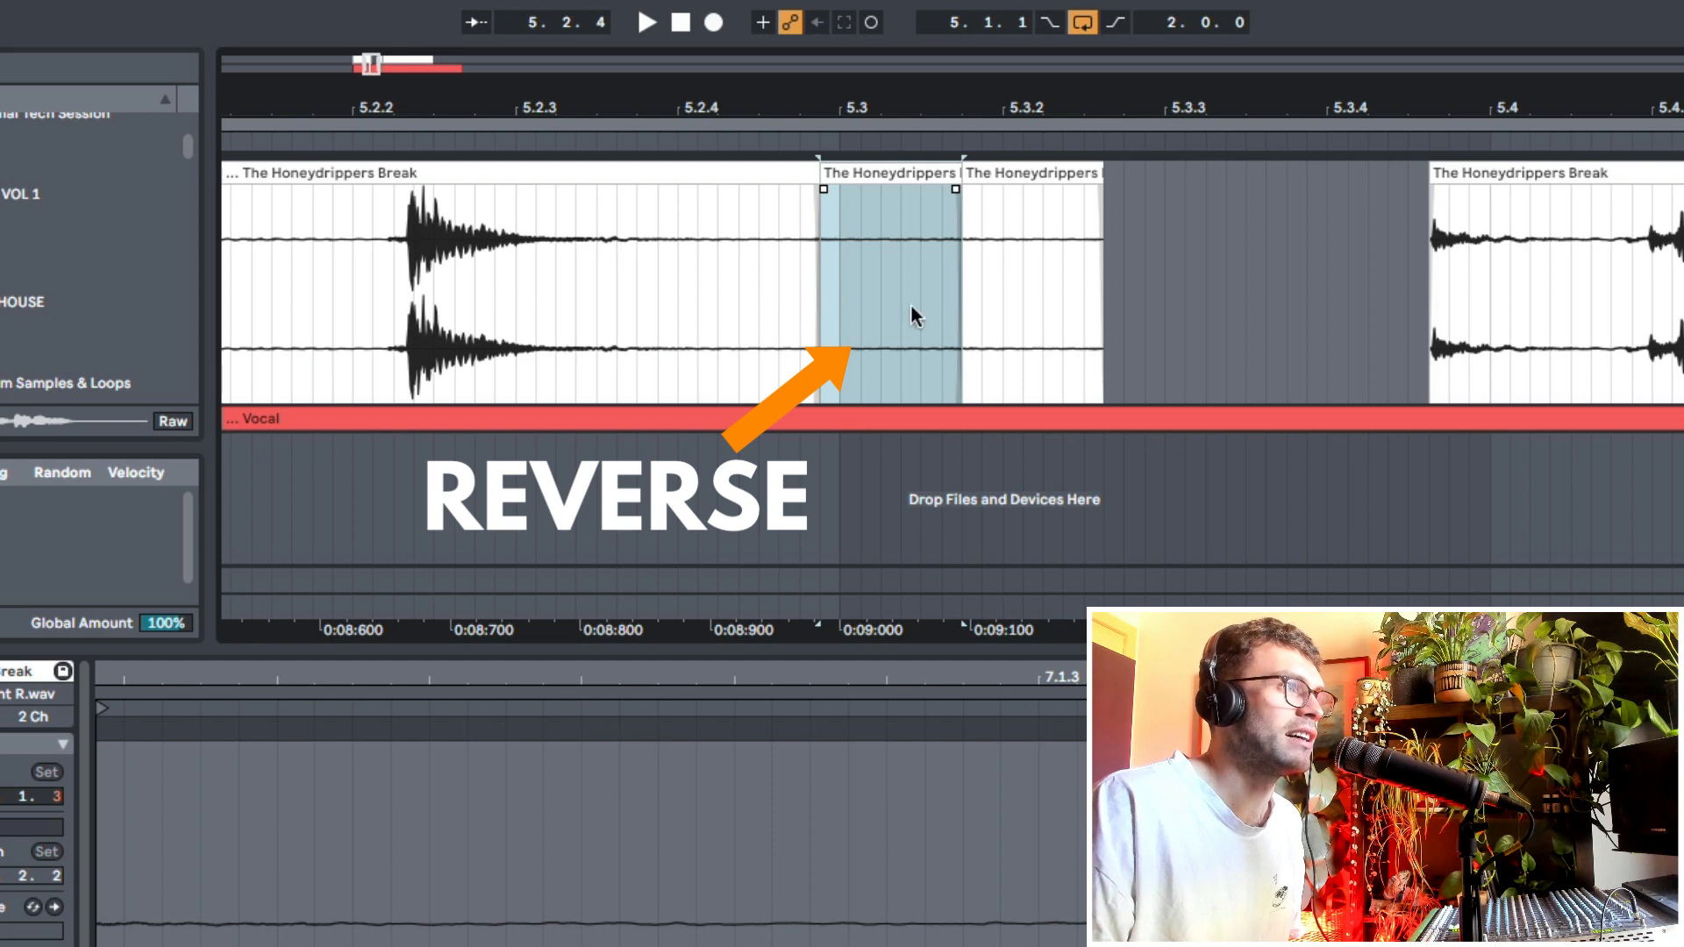
{"action": "left_click_drag", "start_coordinate": [941, 276], "coordinate": [1014, 286]}
{"action": "left_click", "coordinate": [922, 272]}
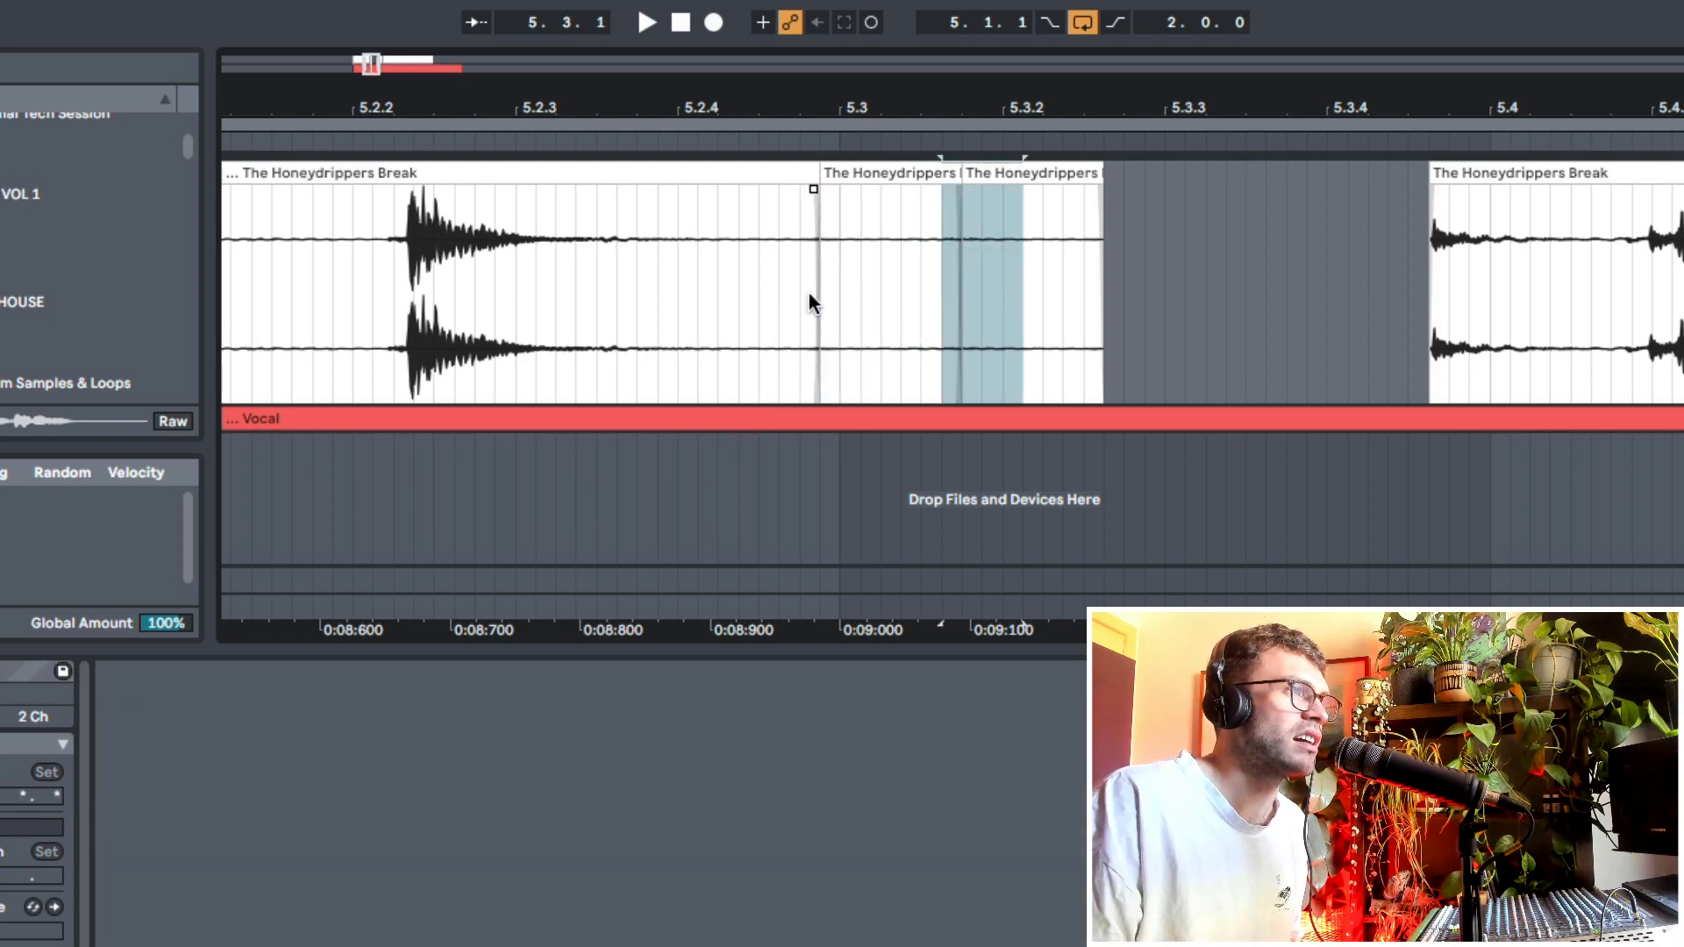
{"action": "left_click_drag", "start_coordinate": [830, 288], "coordinate": [760, 312]}
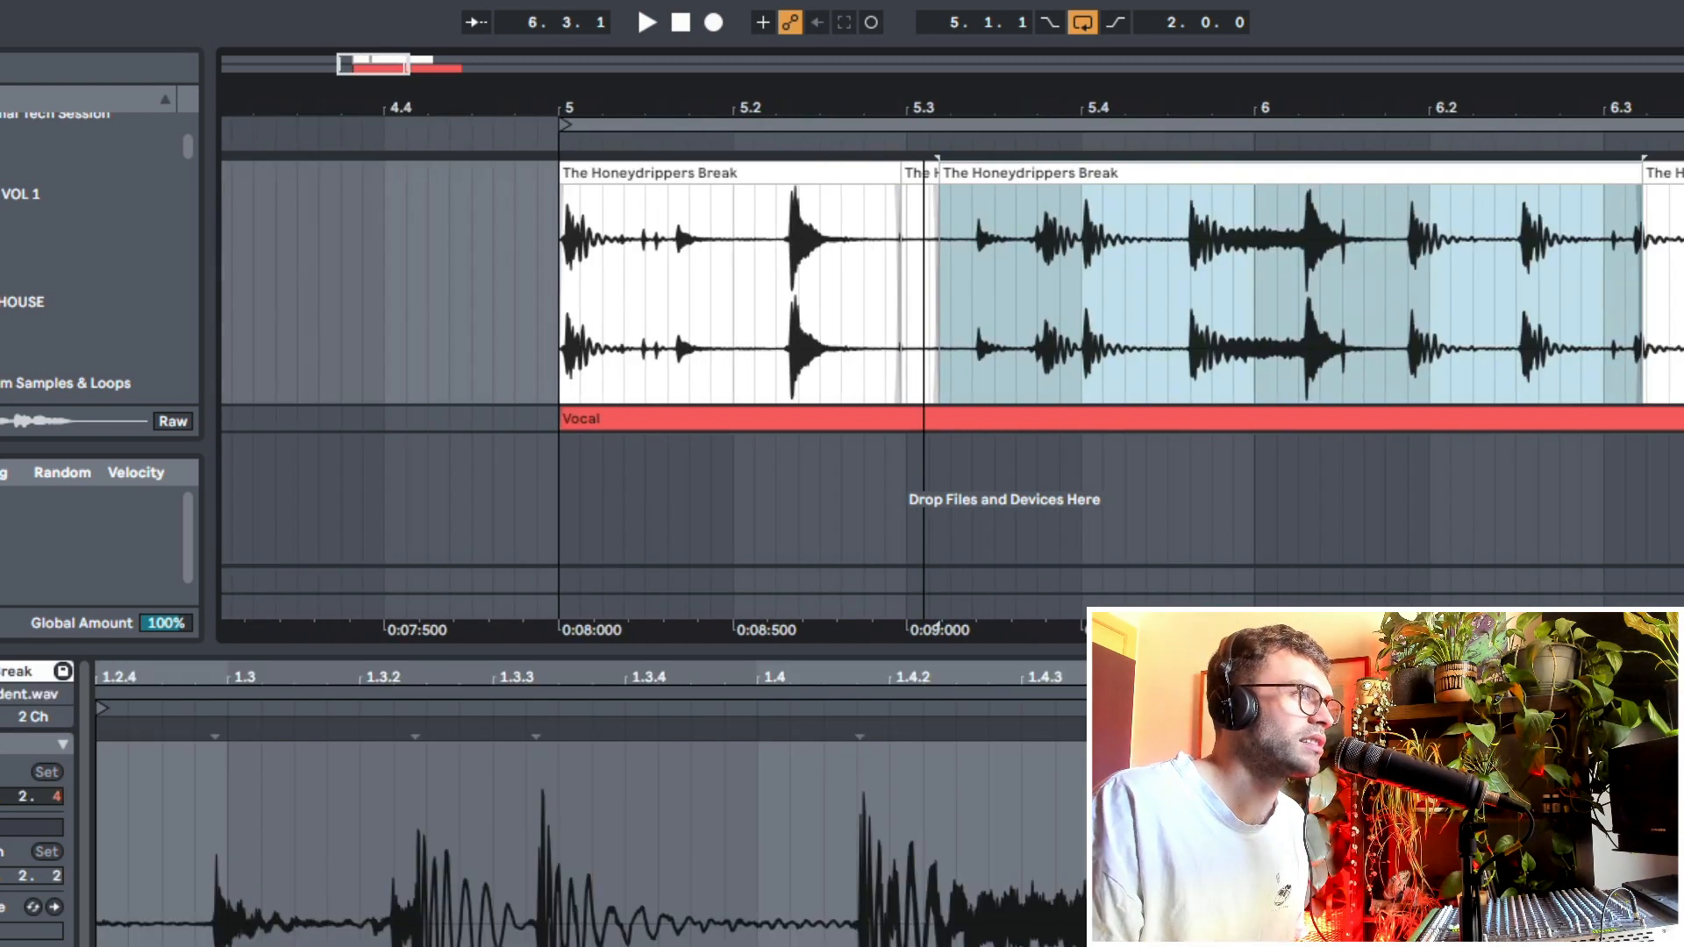
Play the edited break from bar 5 to check the added tail and the moved hits.
{"action": "scroll", "coordinate": [953, 290], "scroll_direction": "up", "scroll_amount": 2}
{"action": "left_click", "coordinate": [560, 305]}
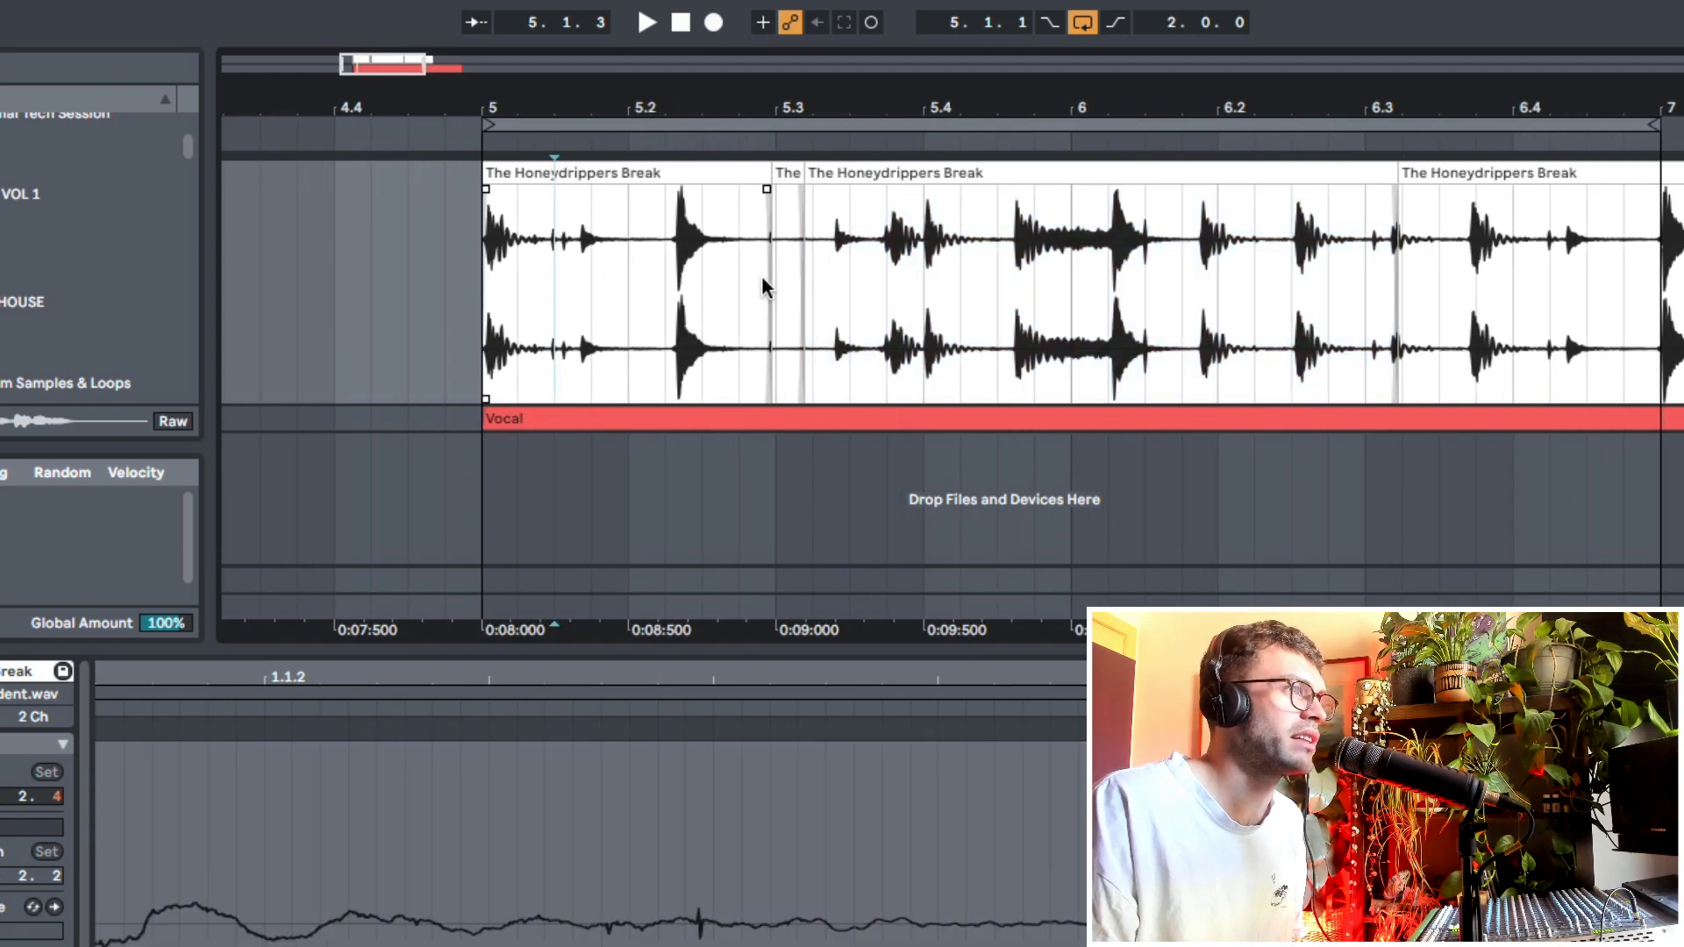
{"action": "left_click", "coordinate": [472, 293]}
{"action": "key", "text": "space"}
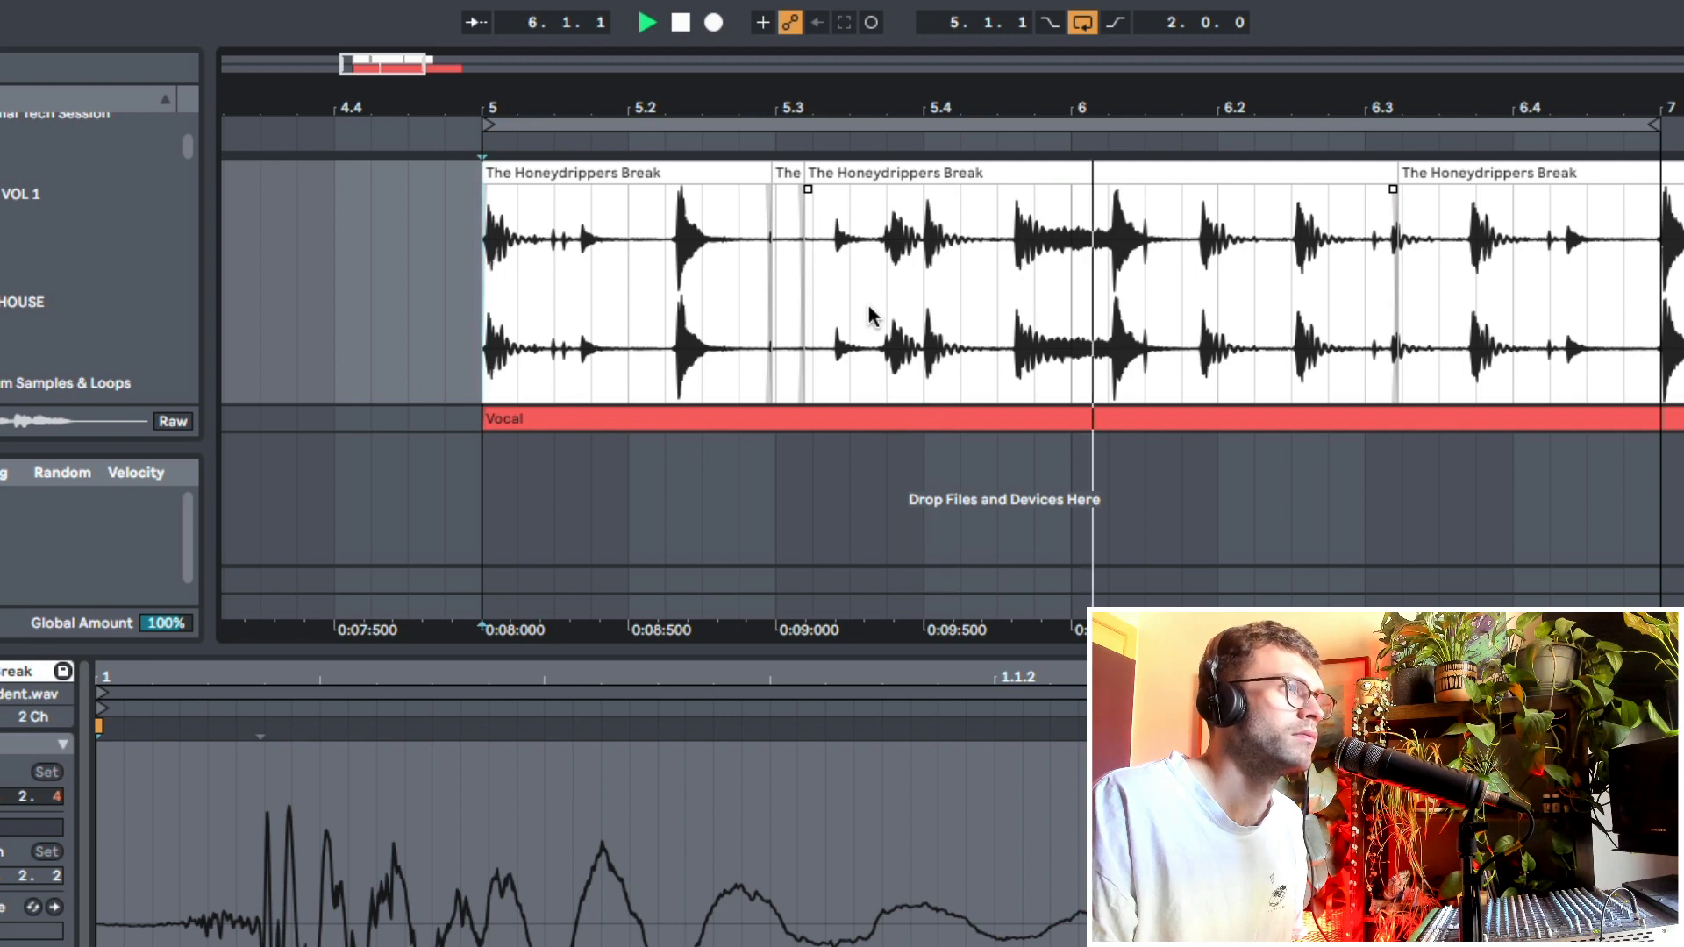
{"action": "key", "text": "space"}
{"action": "key", "text": "space"}
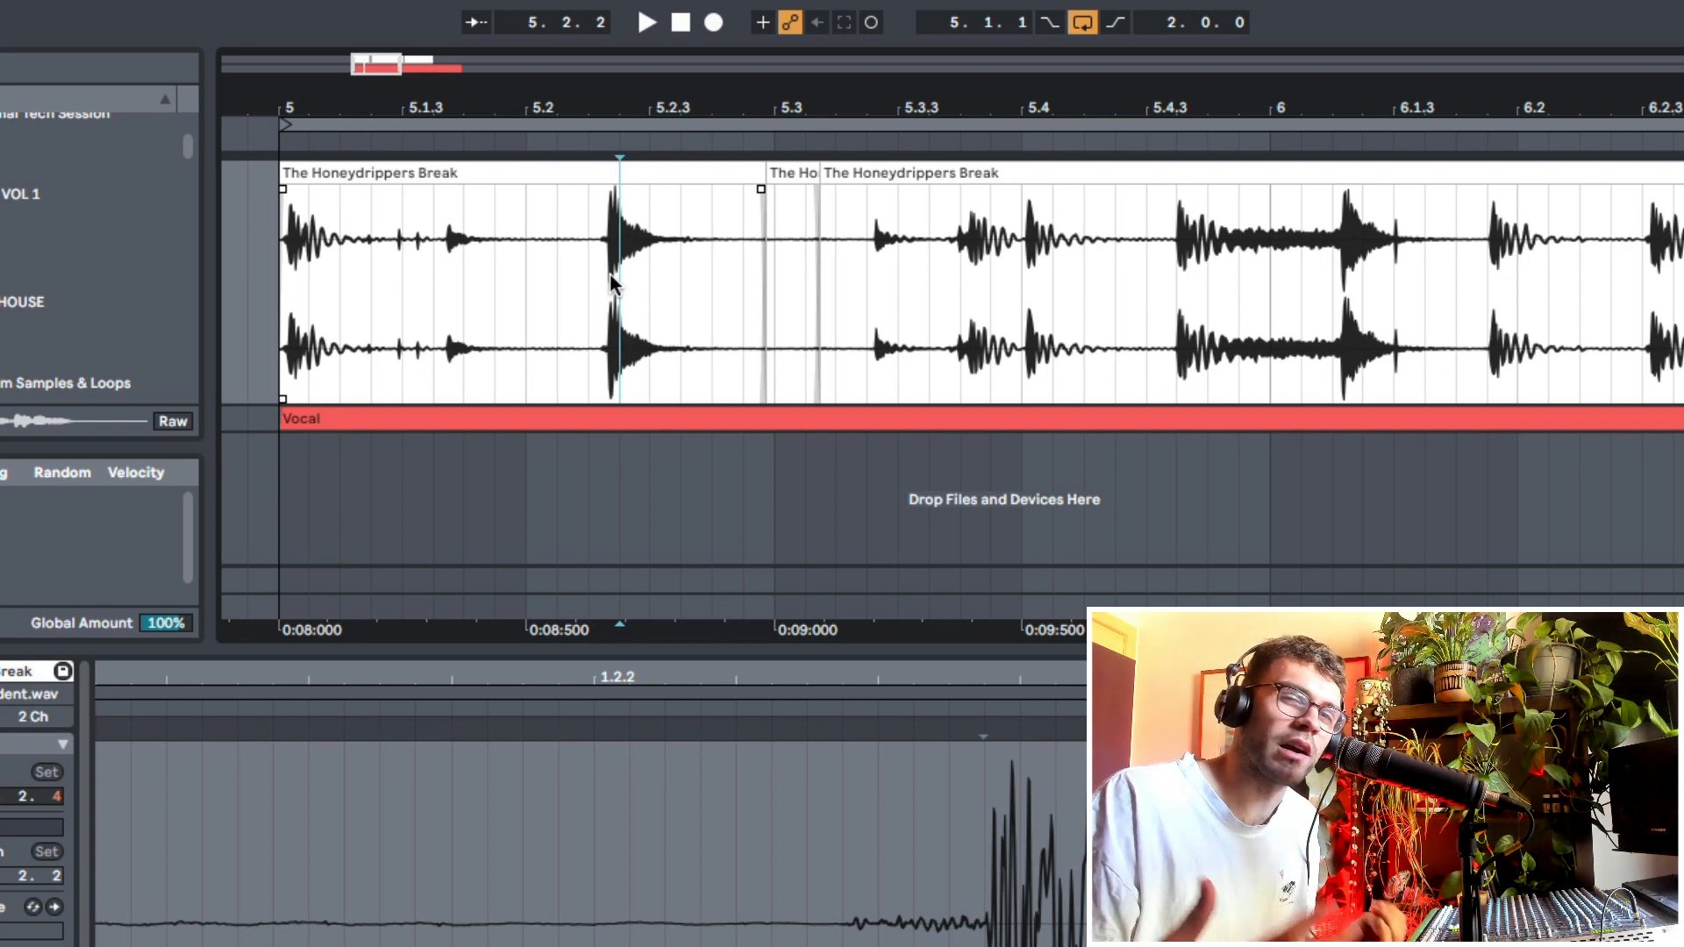
Listen to the tail edit around 5.3 by playing the break from 5.2.2, just before the second main hit.
{"action": "left_click_drag", "start_coordinate": [737, 253], "coordinate": [846, 292]}
{"action": "left_click", "coordinate": [726, 318]}
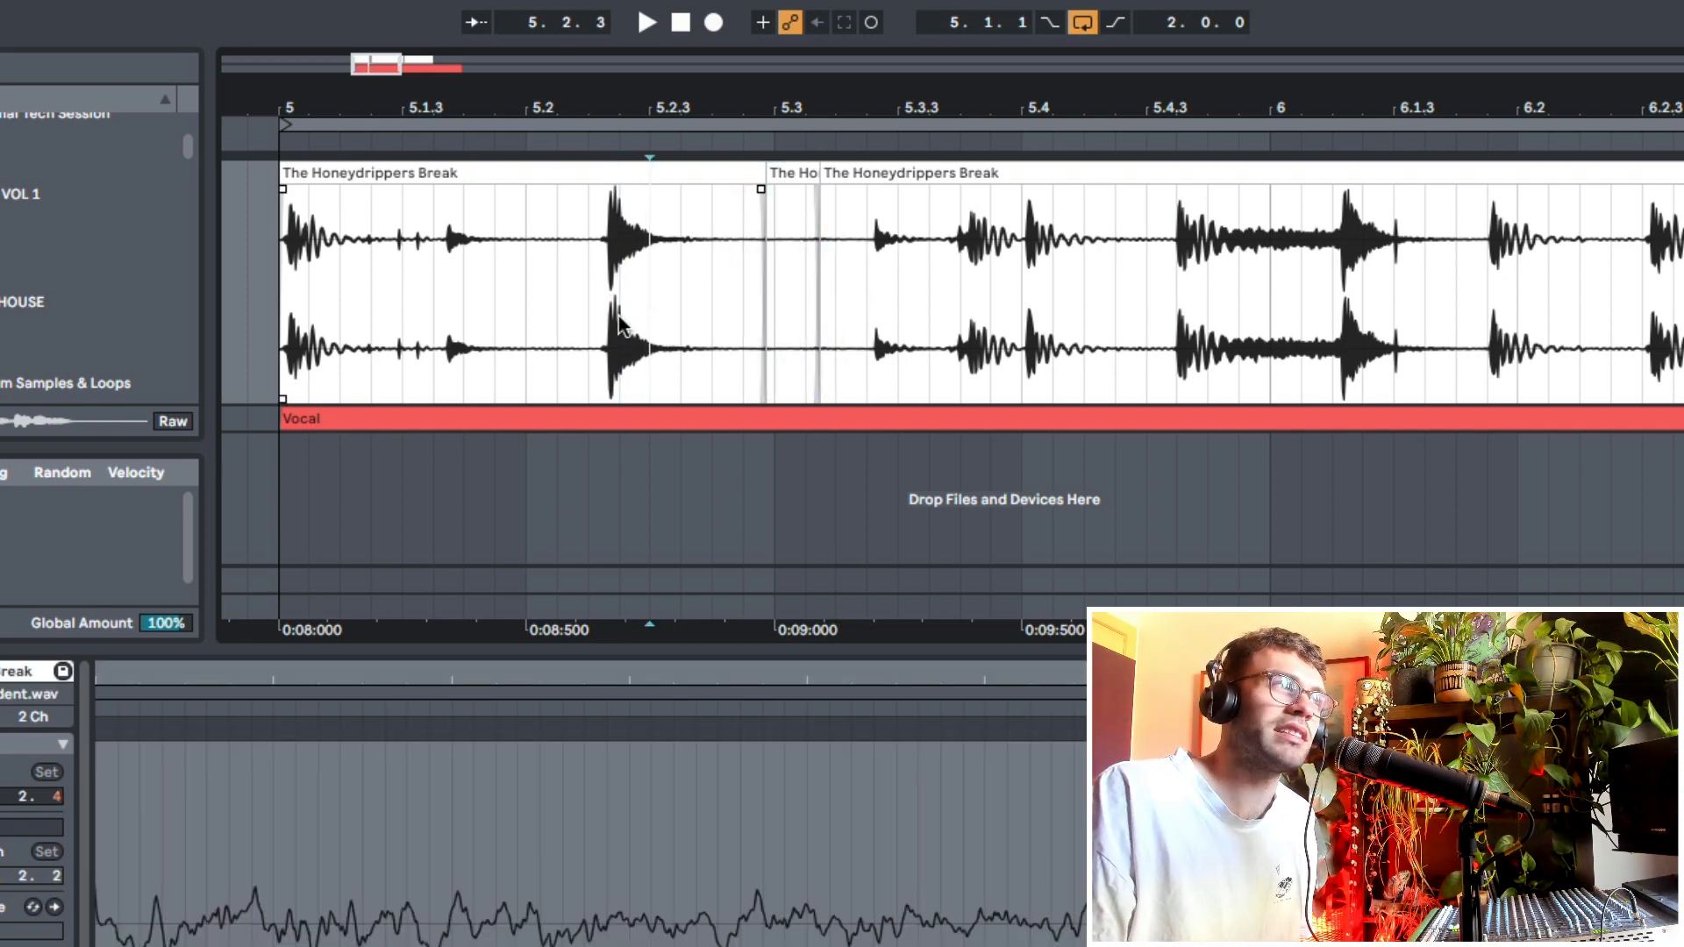
{"action": "left_click", "coordinate": [586, 317]}
{"action": "key", "text": "space"}
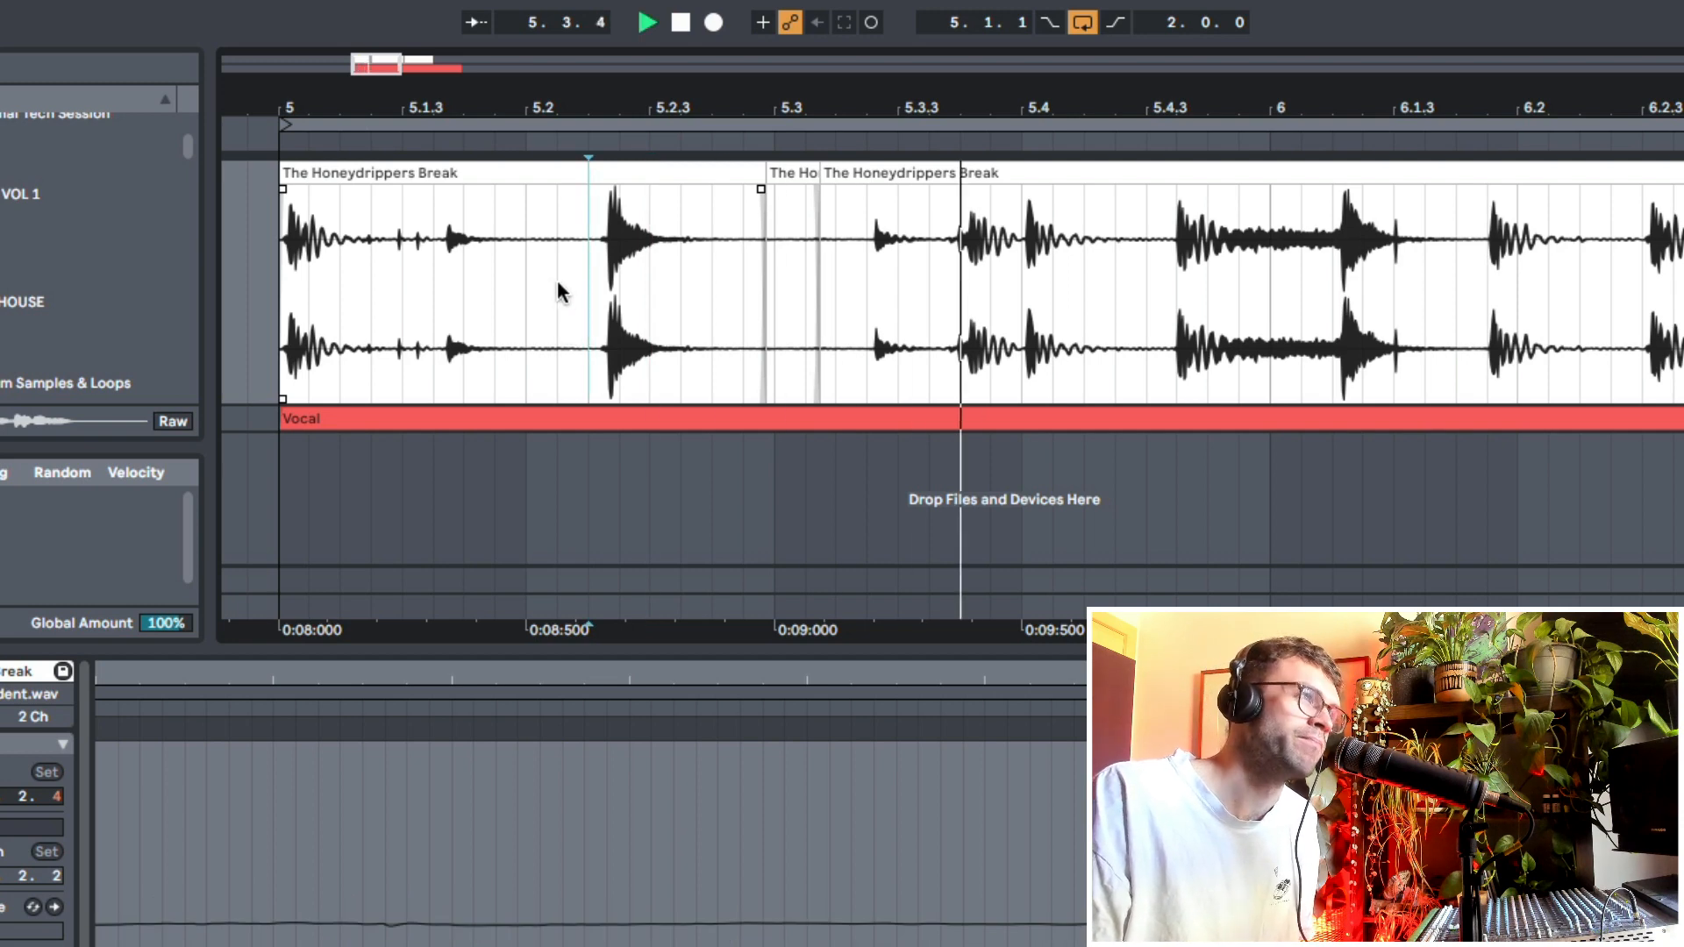
Examine the break clip's warp mode choices and the transient loop mode options available in Beats mode.
{"action": "left_click", "coordinate": [432, 302]}
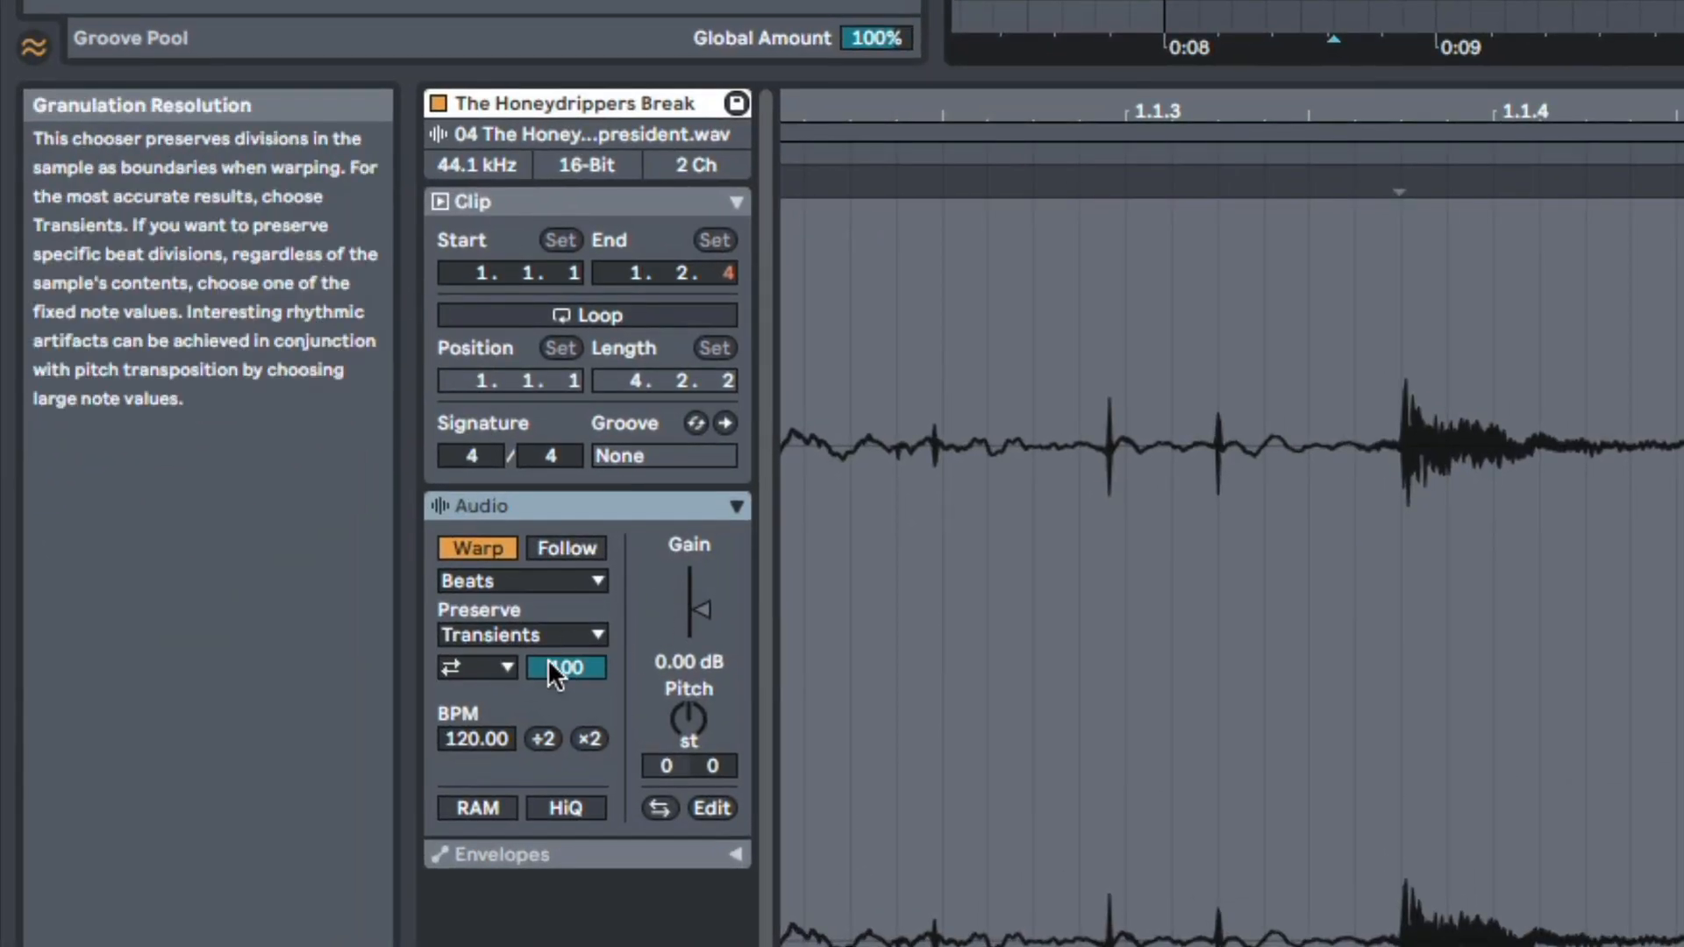
{"action": "left_click", "coordinate": [546, 572]}
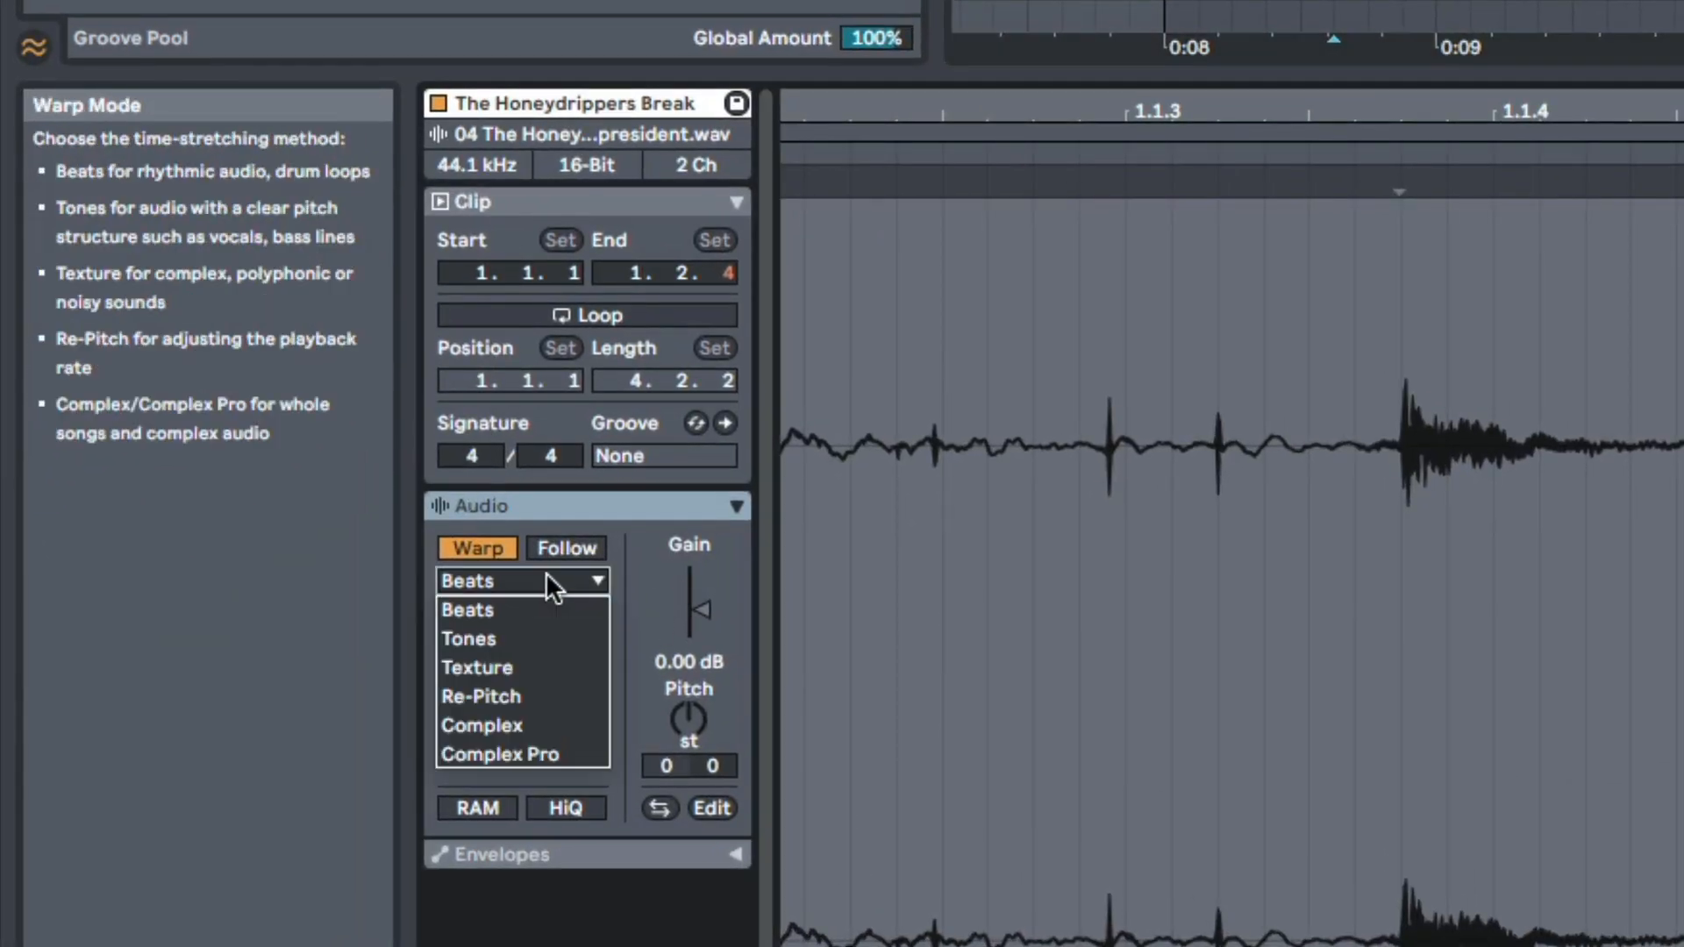
{"action": "left_click", "coordinate": [539, 582]}
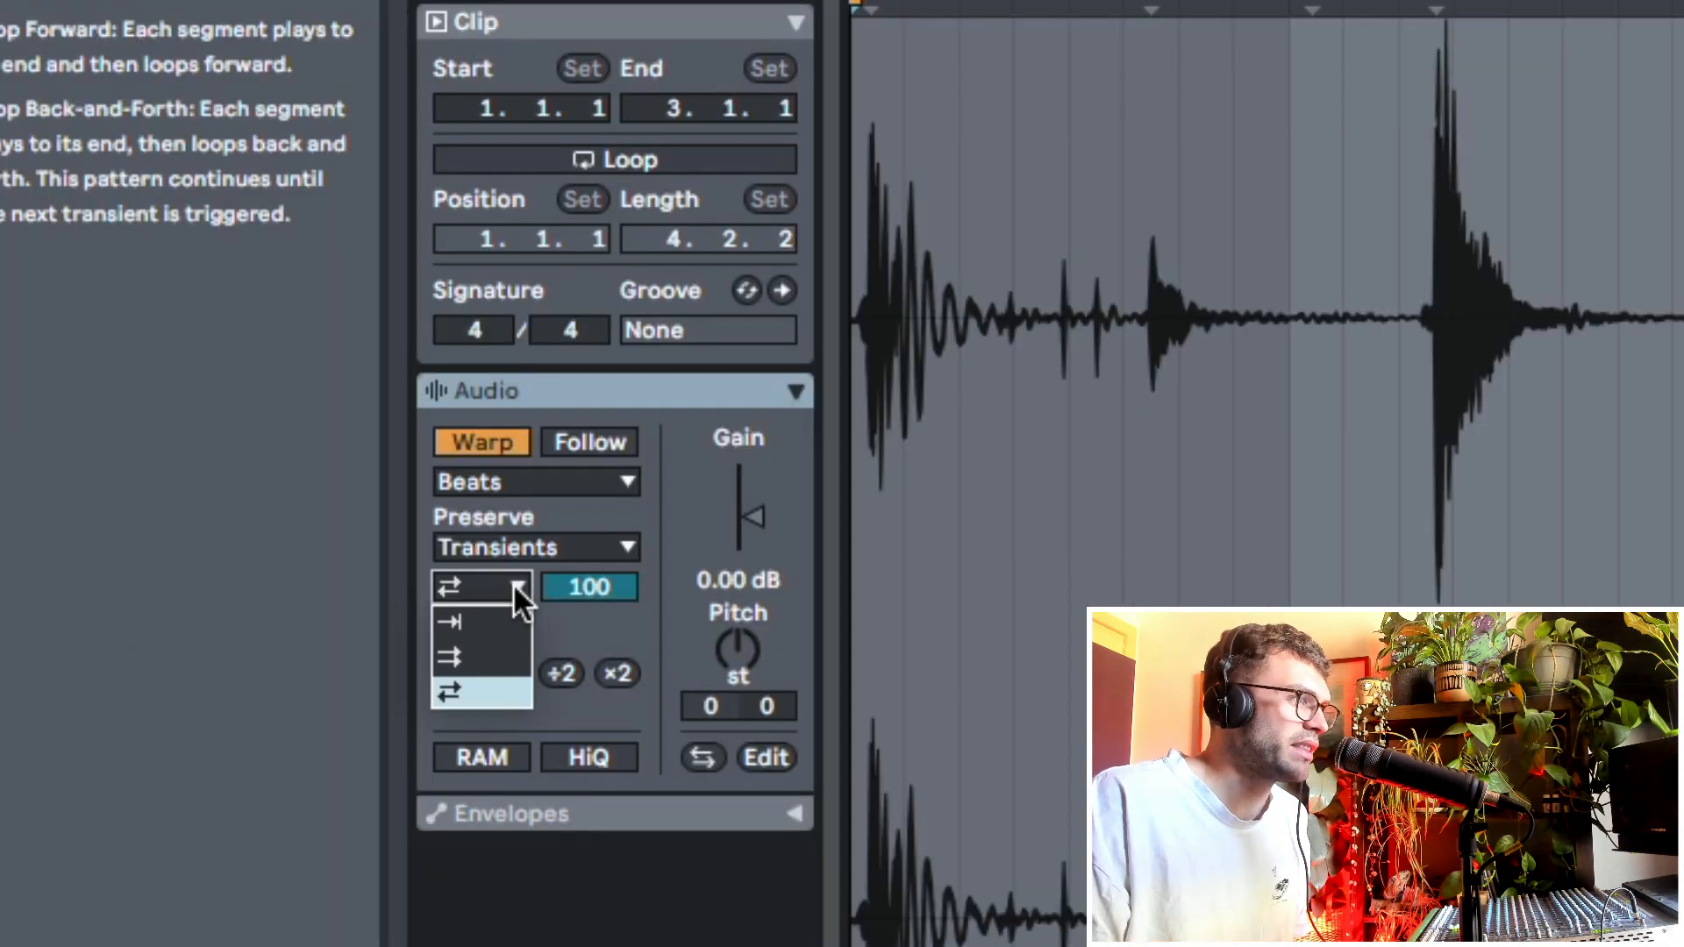
{"action": "left_click", "coordinate": [514, 586]}
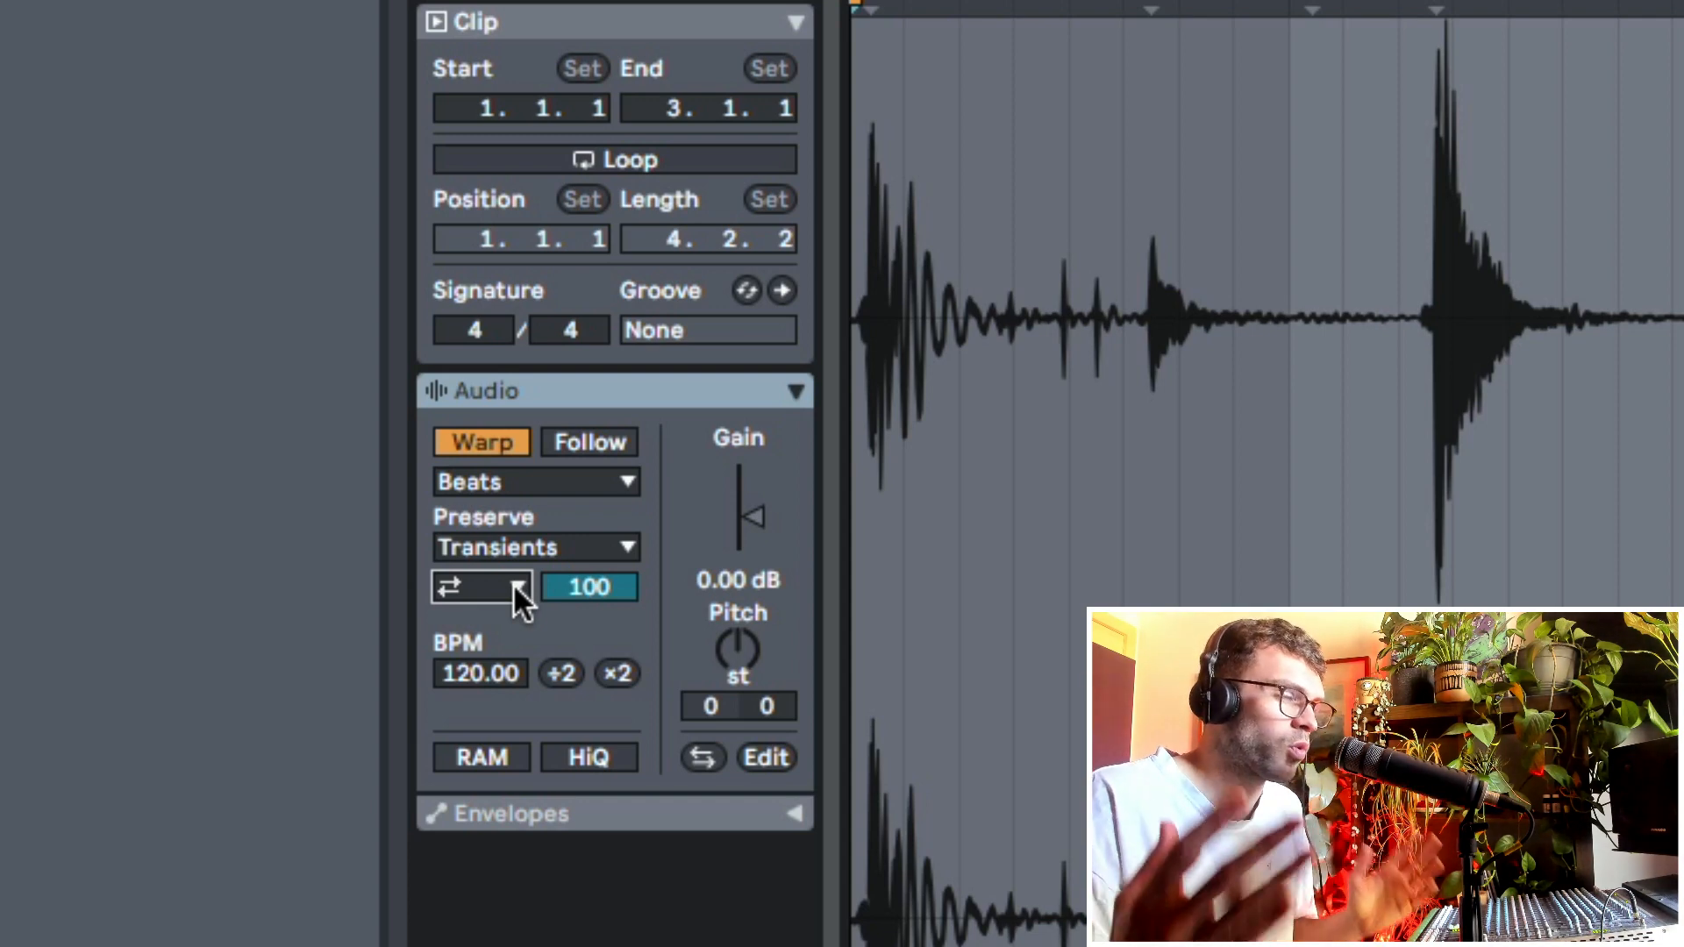
{"action": "left_click", "coordinate": [515, 588]}
{"action": "left_click", "coordinate": [512, 583]}
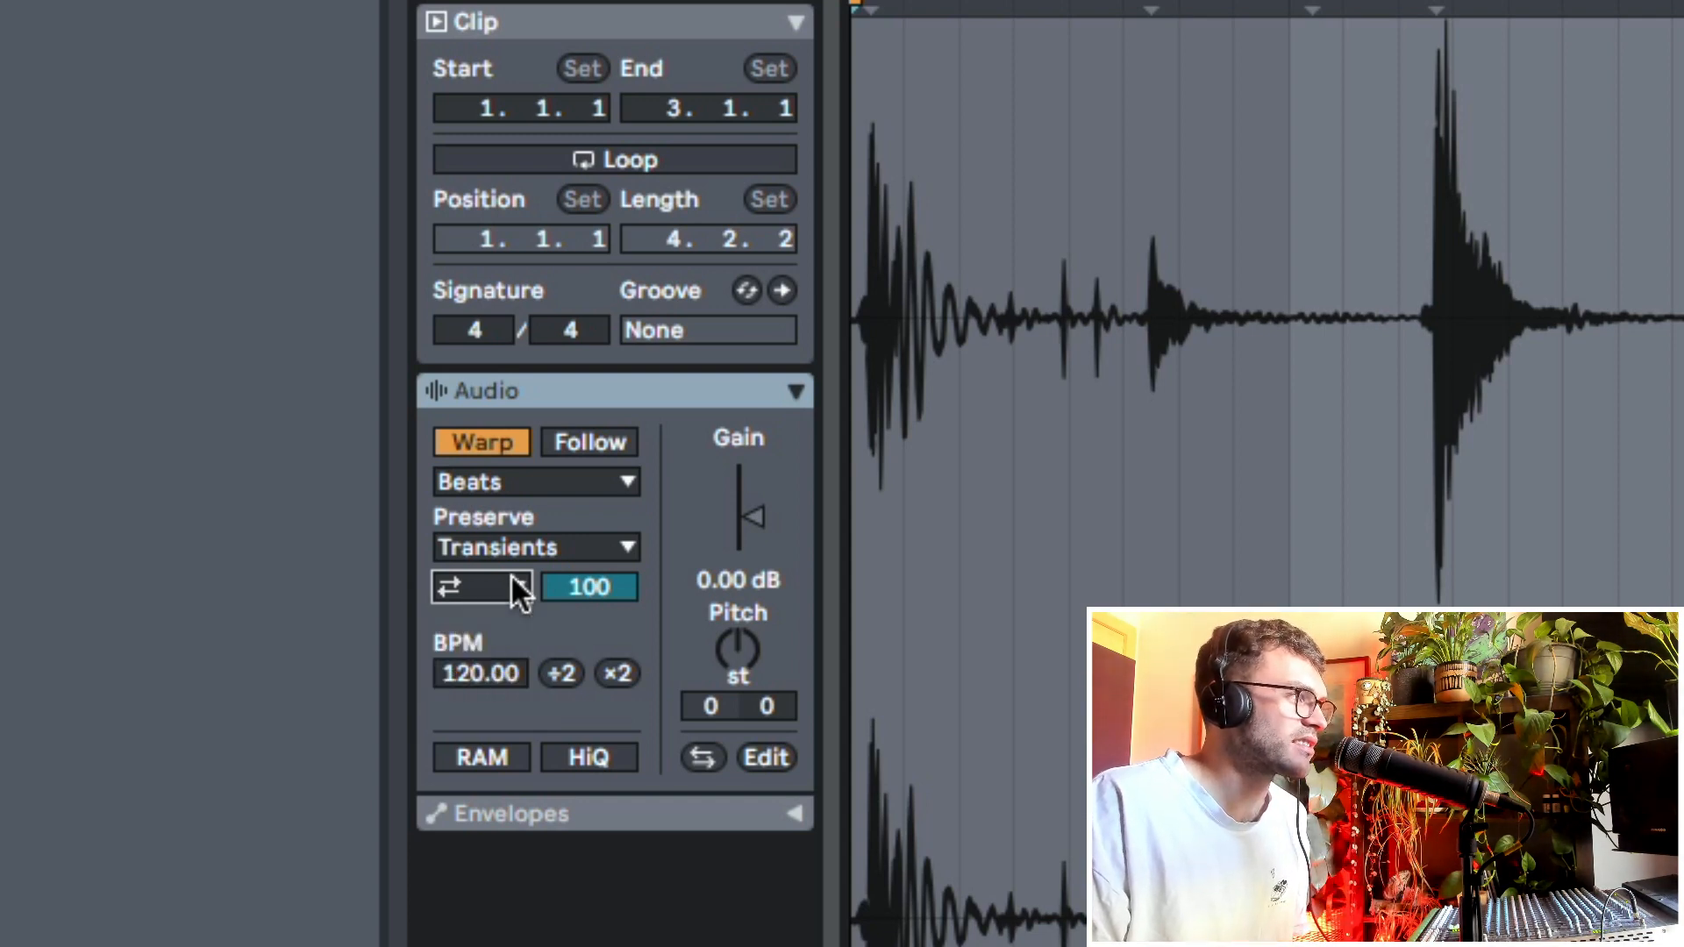
{"action": "left_click", "coordinate": [449, 587]}
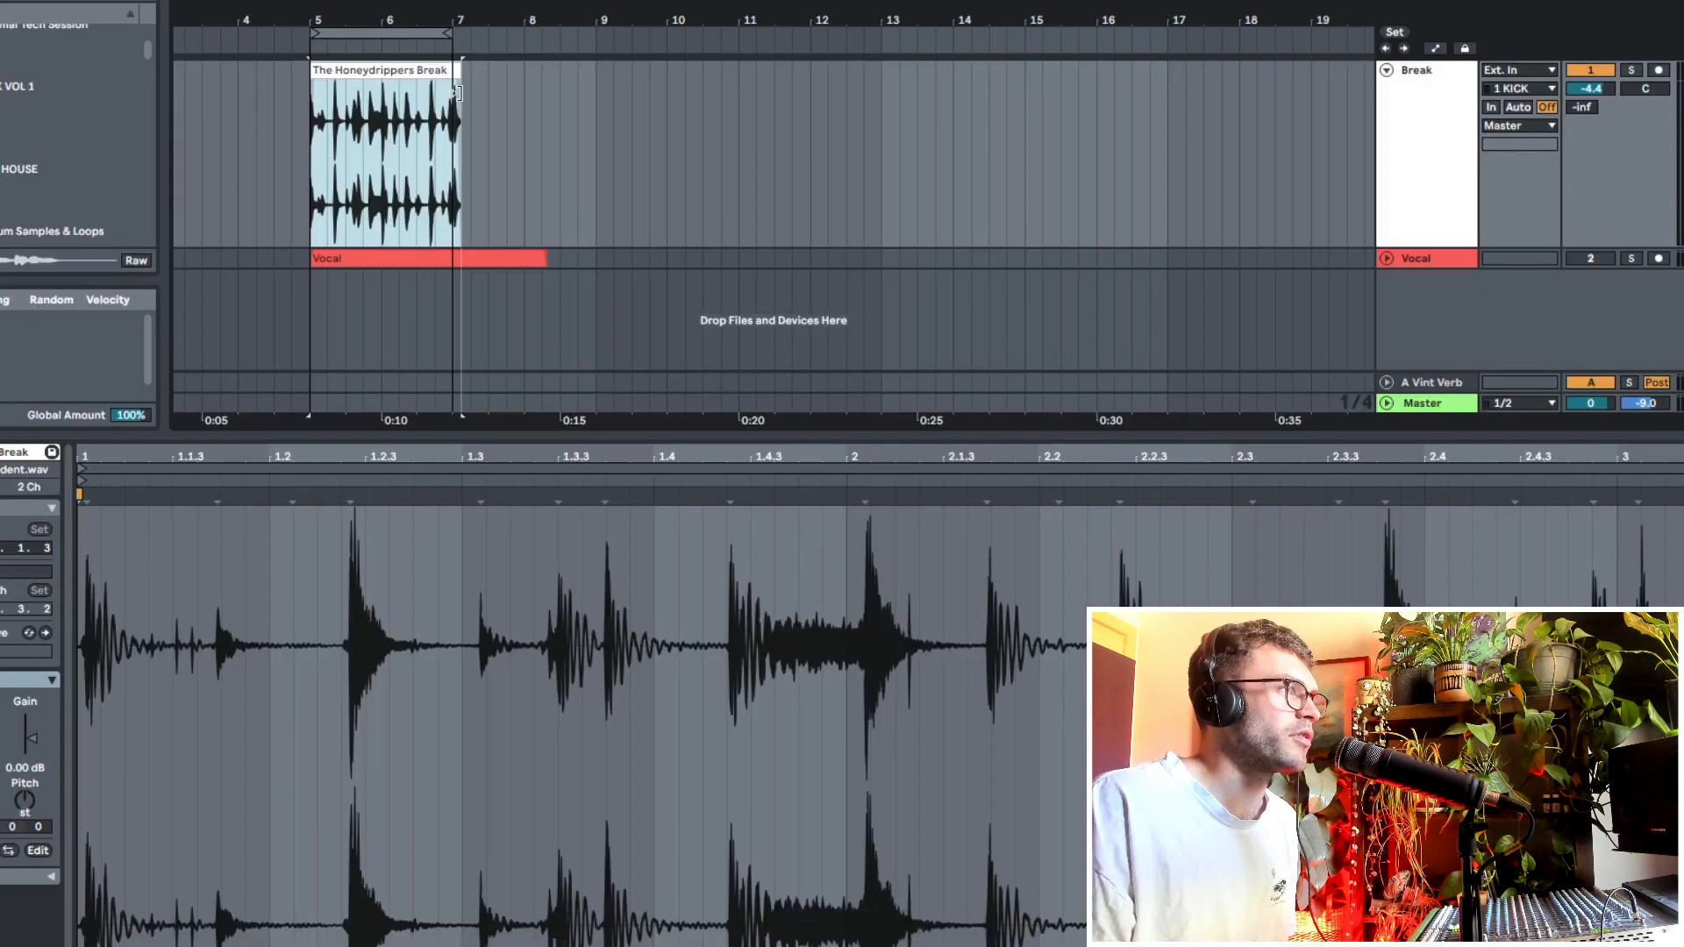
Stretch the break clip to end at about 13.2 and play it from bar 8.
{"action": "left_click_drag", "start_coordinate": [455, 70], "coordinate": [909, 70]}
{"action": "left_click", "coordinate": [526, 148]}
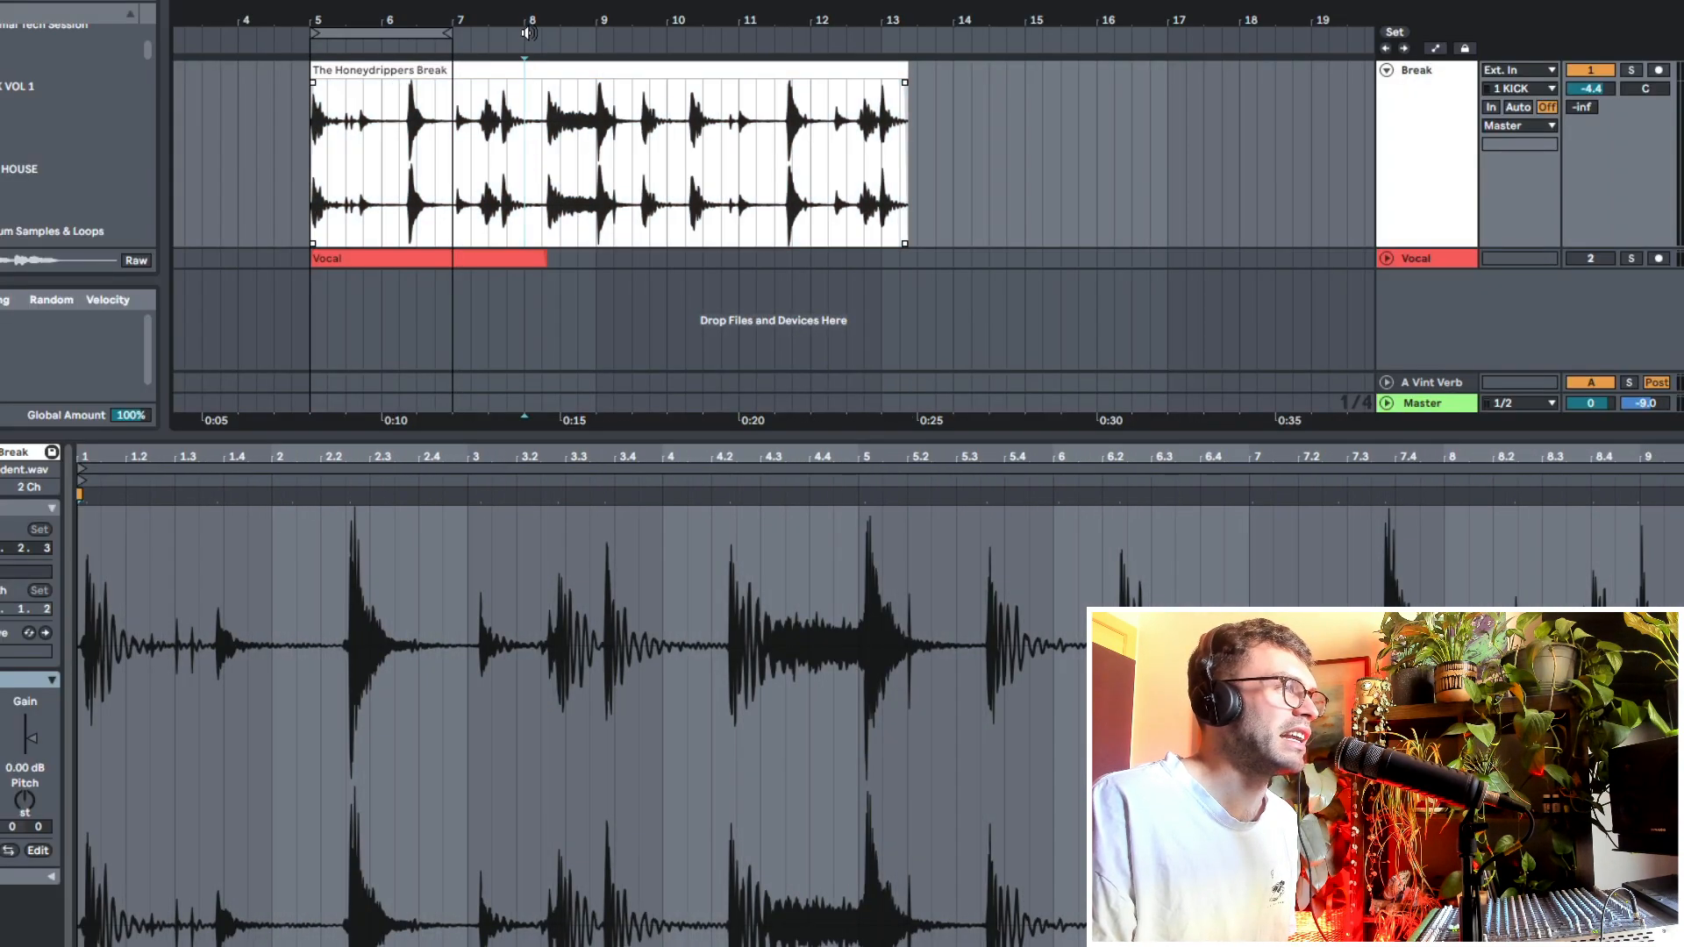
{"action": "left_click_drag", "start_coordinate": [533, 19], "coordinate": [532, 52]}
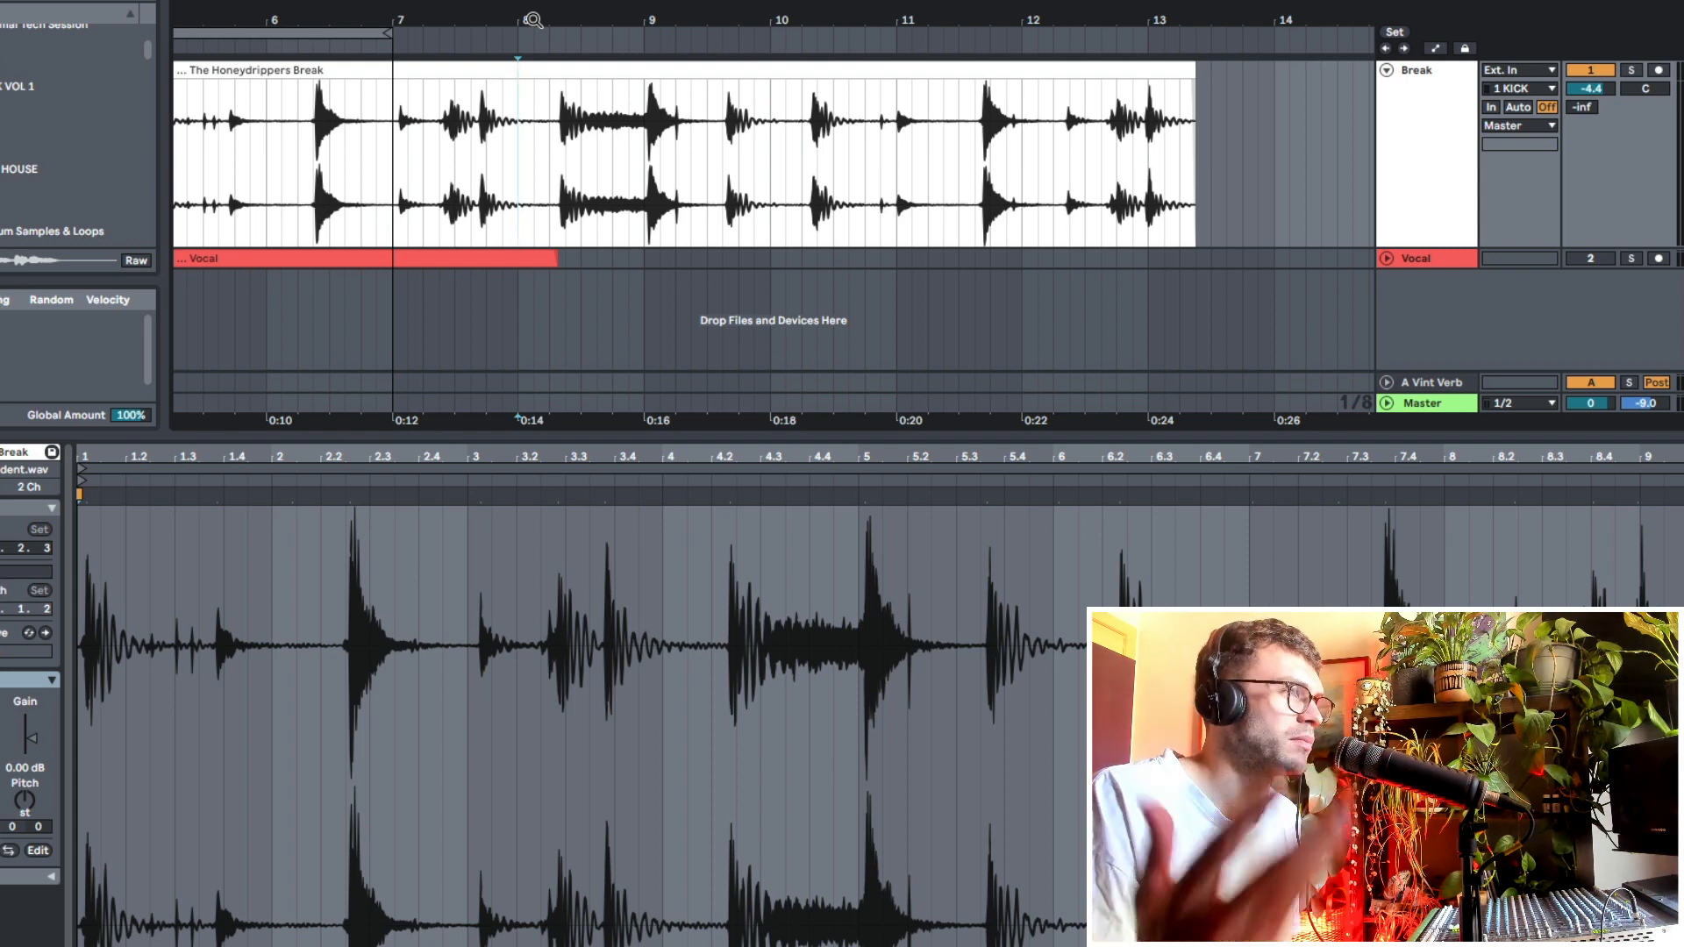
{"action": "key", "text": "space"}
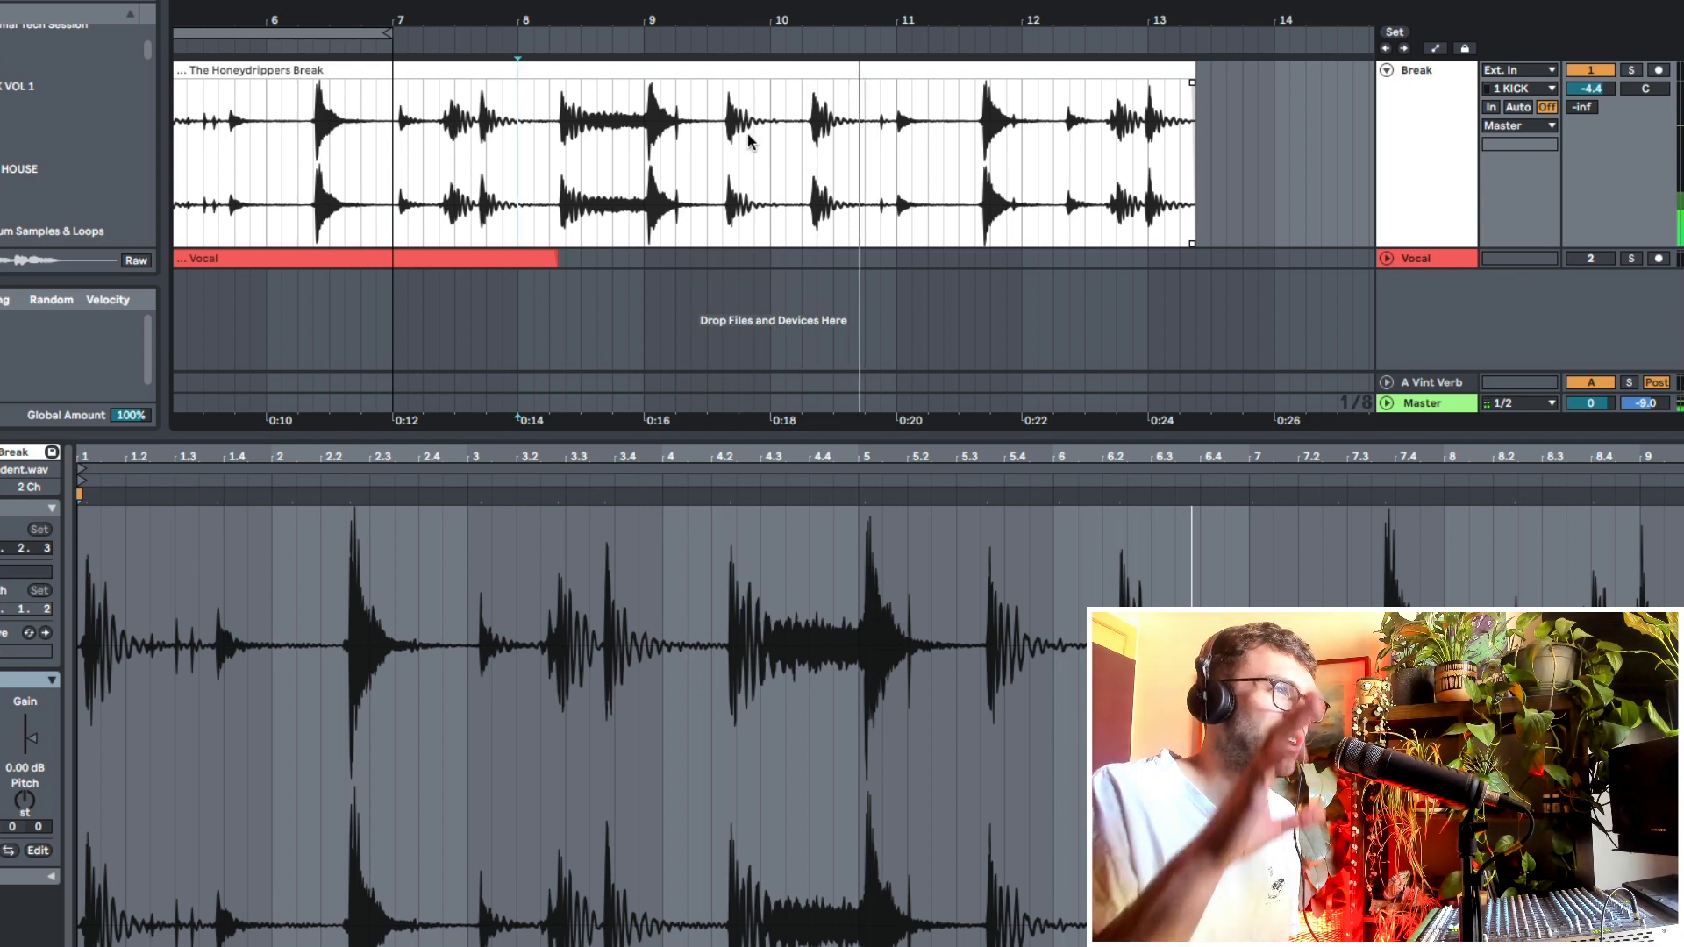
{"action": "key", "text": "space"}
{"action": "key", "text": "space"}
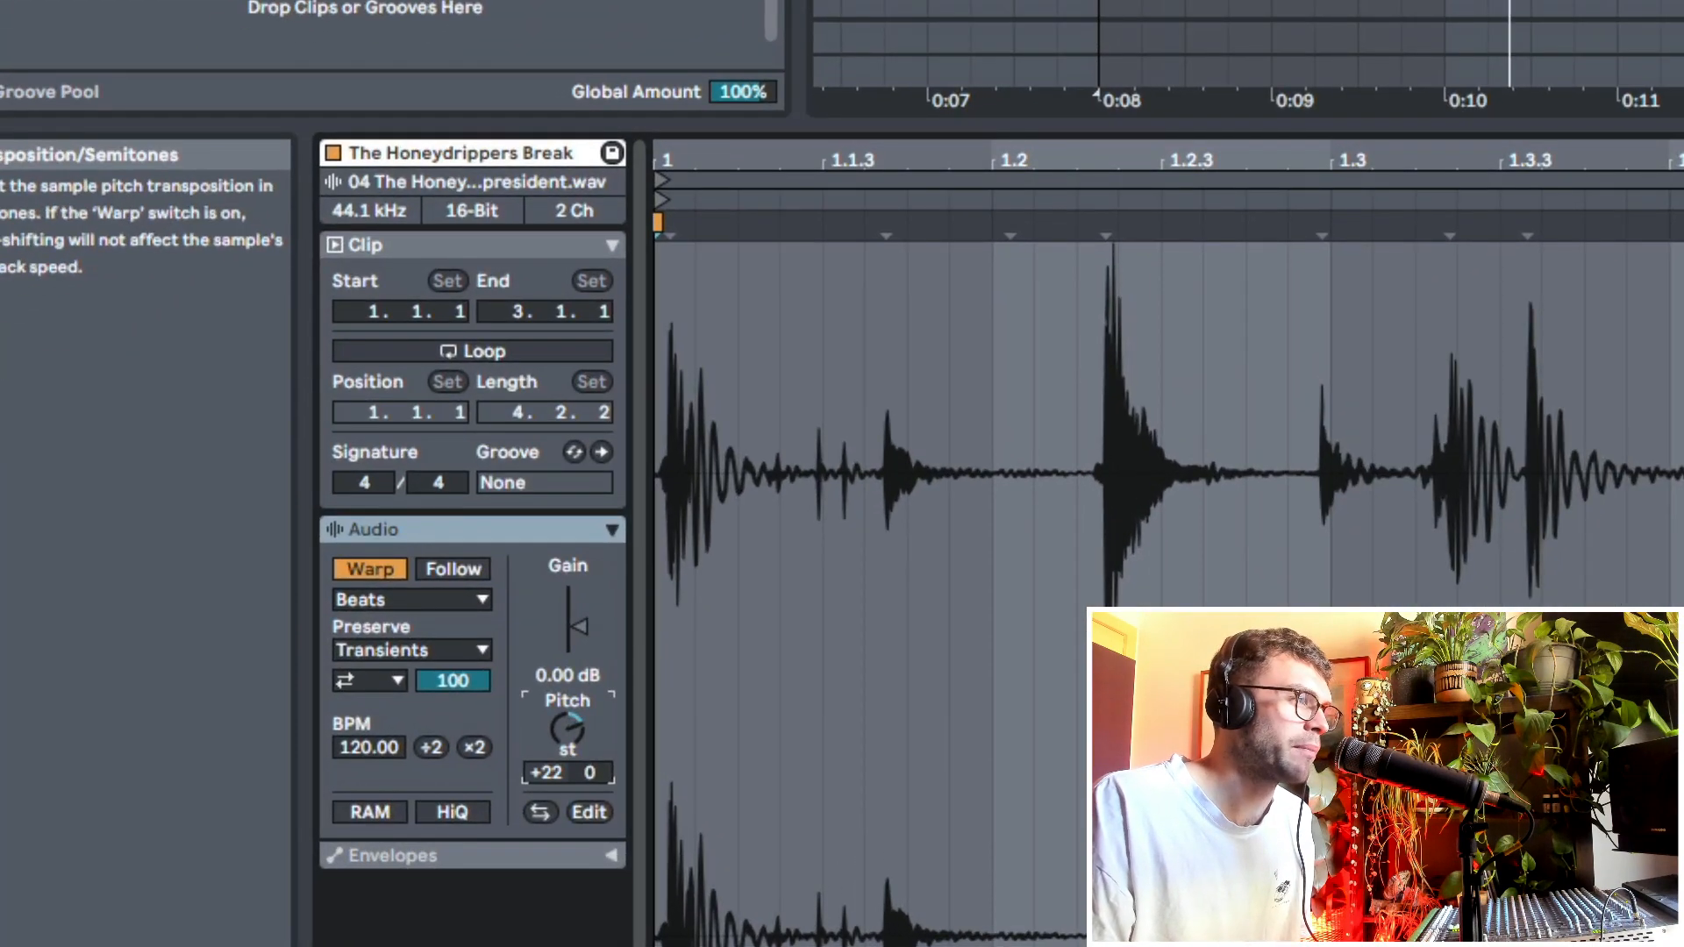
Try transposing the break up 24 semitones, reset the pitch to 0, and view the Preserve options.
{"action": "left_click_drag", "start_coordinate": [568, 729], "coordinate": [568, 719]}
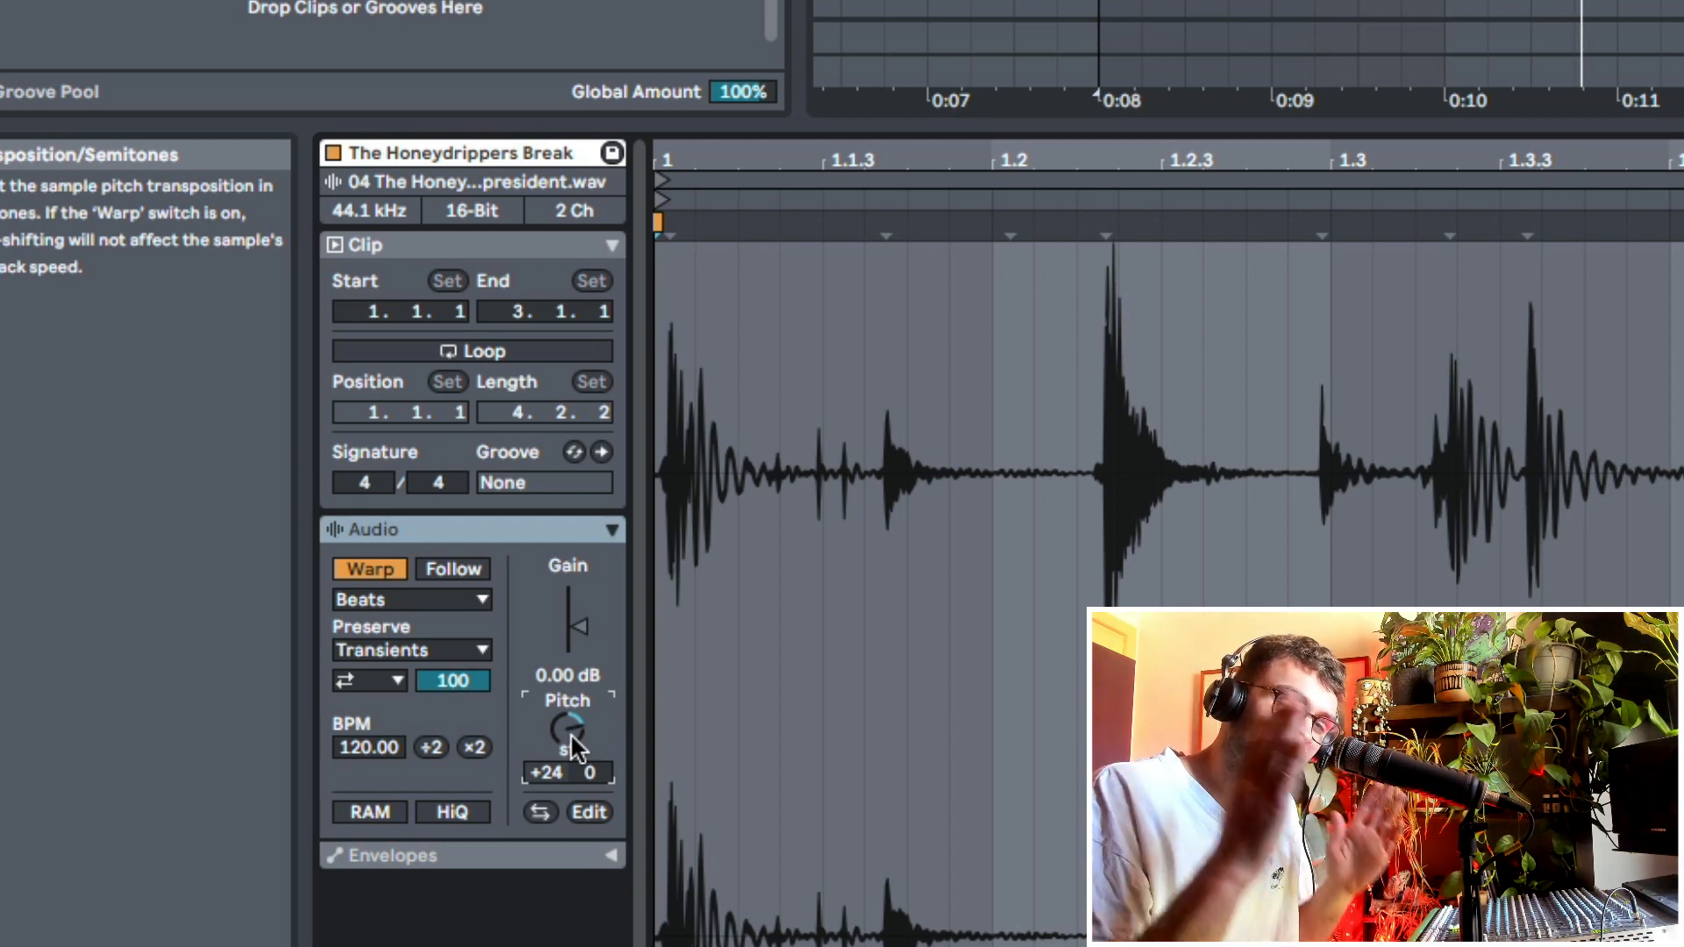
{"action": "key", "text": "Delete"}
{"action": "left_click", "coordinate": [412, 650]}
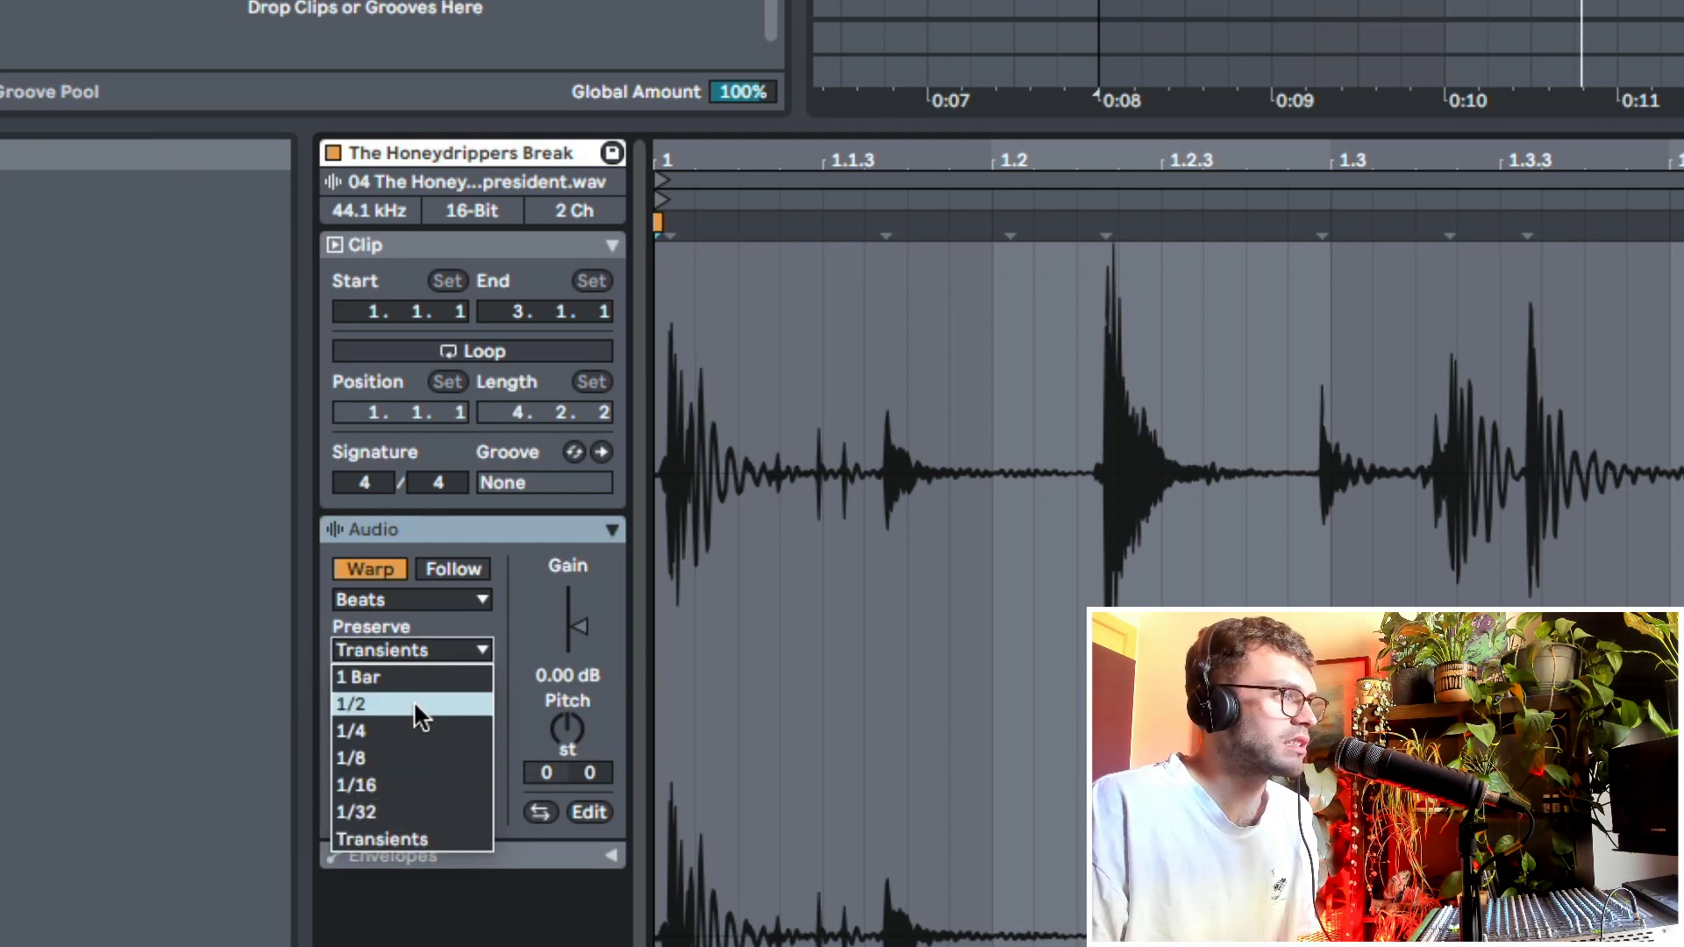
{"action": "left_click", "coordinate": [412, 658]}
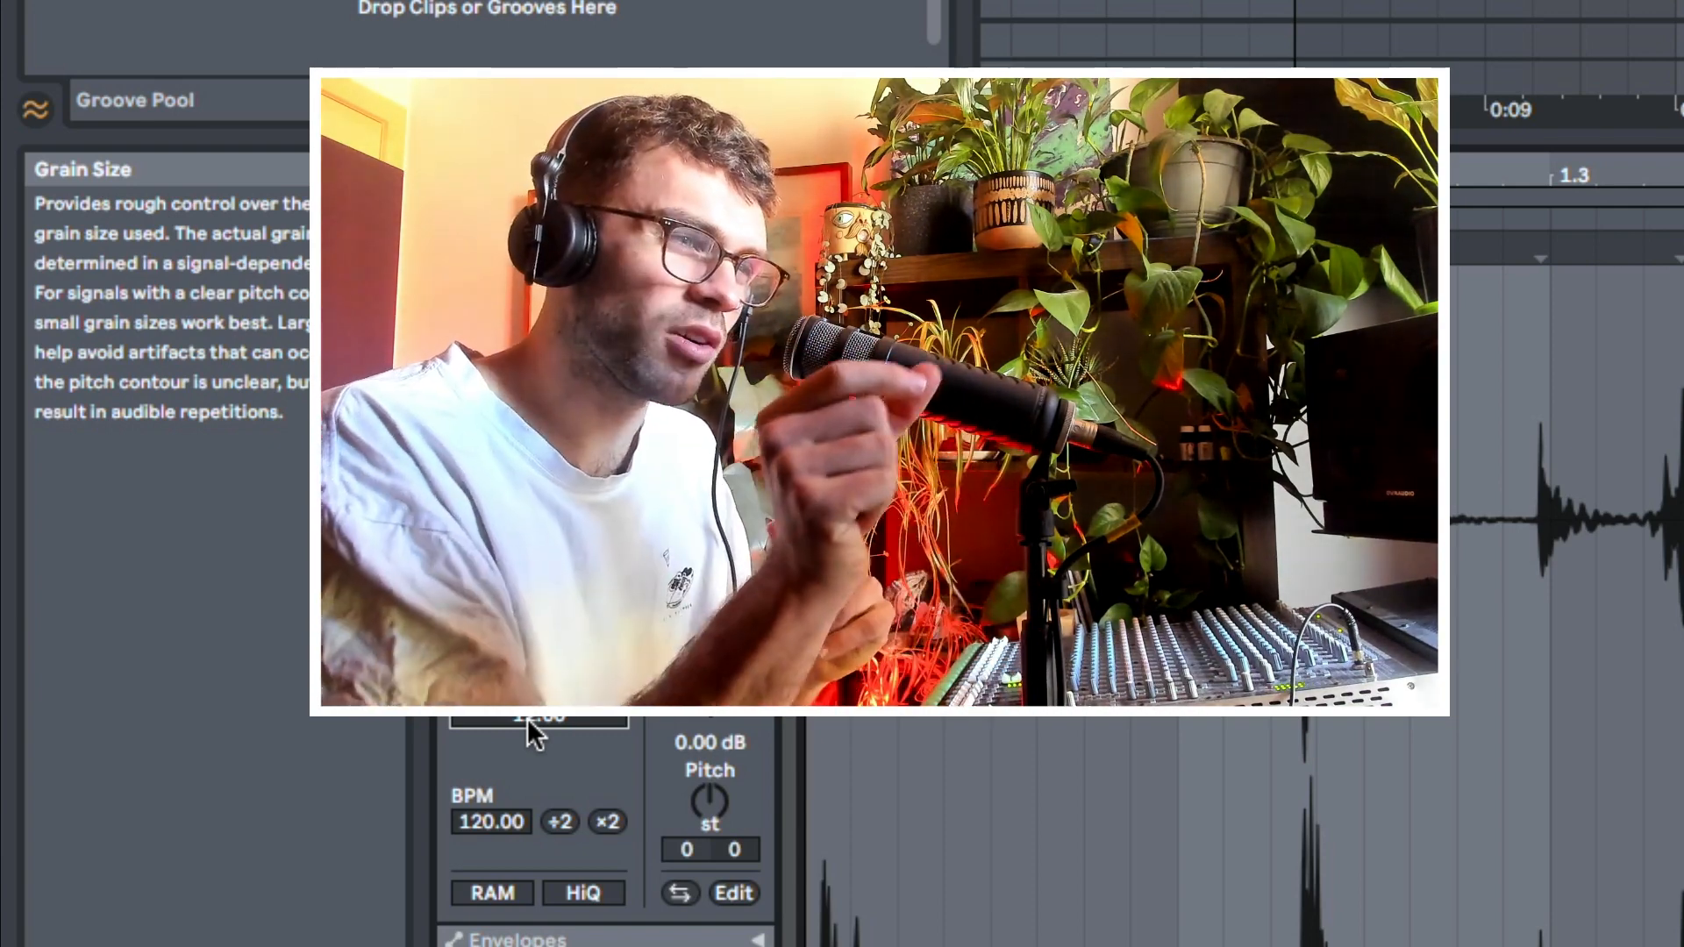
Set the break's Tones grain size to 86.25 and play the break from bar 5.
{"action": "left_click_drag", "start_coordinate": [528, 718], "coordinate": [528, 662]}
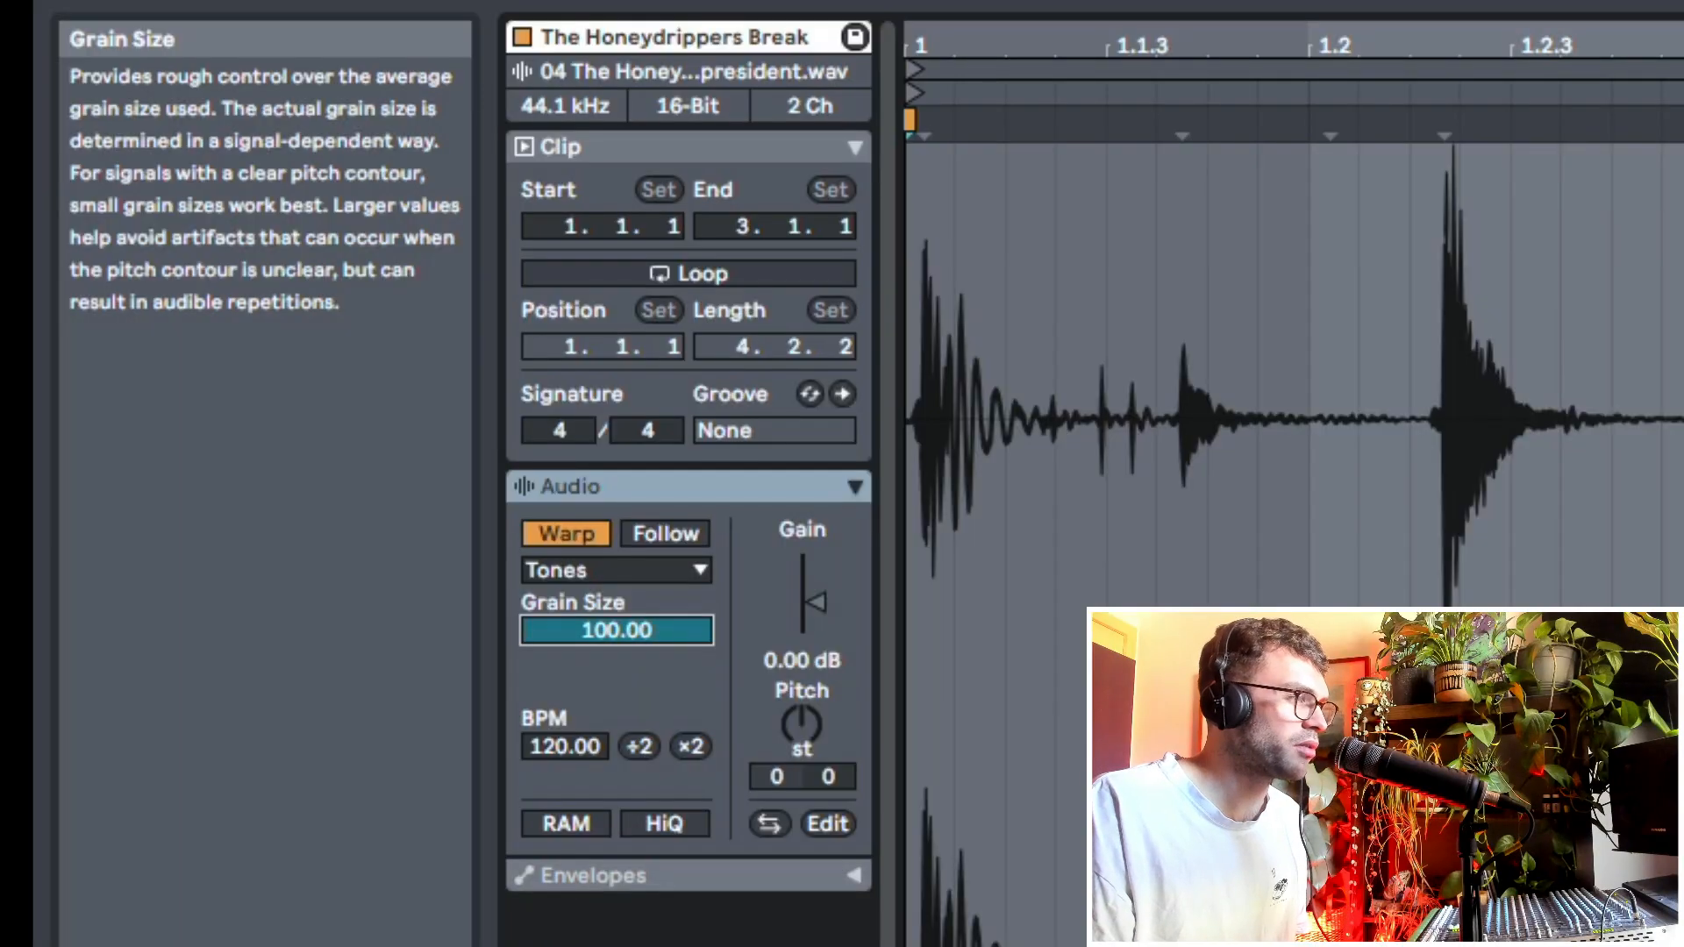
{"action": "mouse_move", "coordinate": [616, 630]}
{"action": "left_mouse_down"}
{"action": "mouse_move", "coordinate": [617, 669]}
{"action": "mouse_move", "coordinate": [607, 637]}
{"action": "left_mouse_up"}
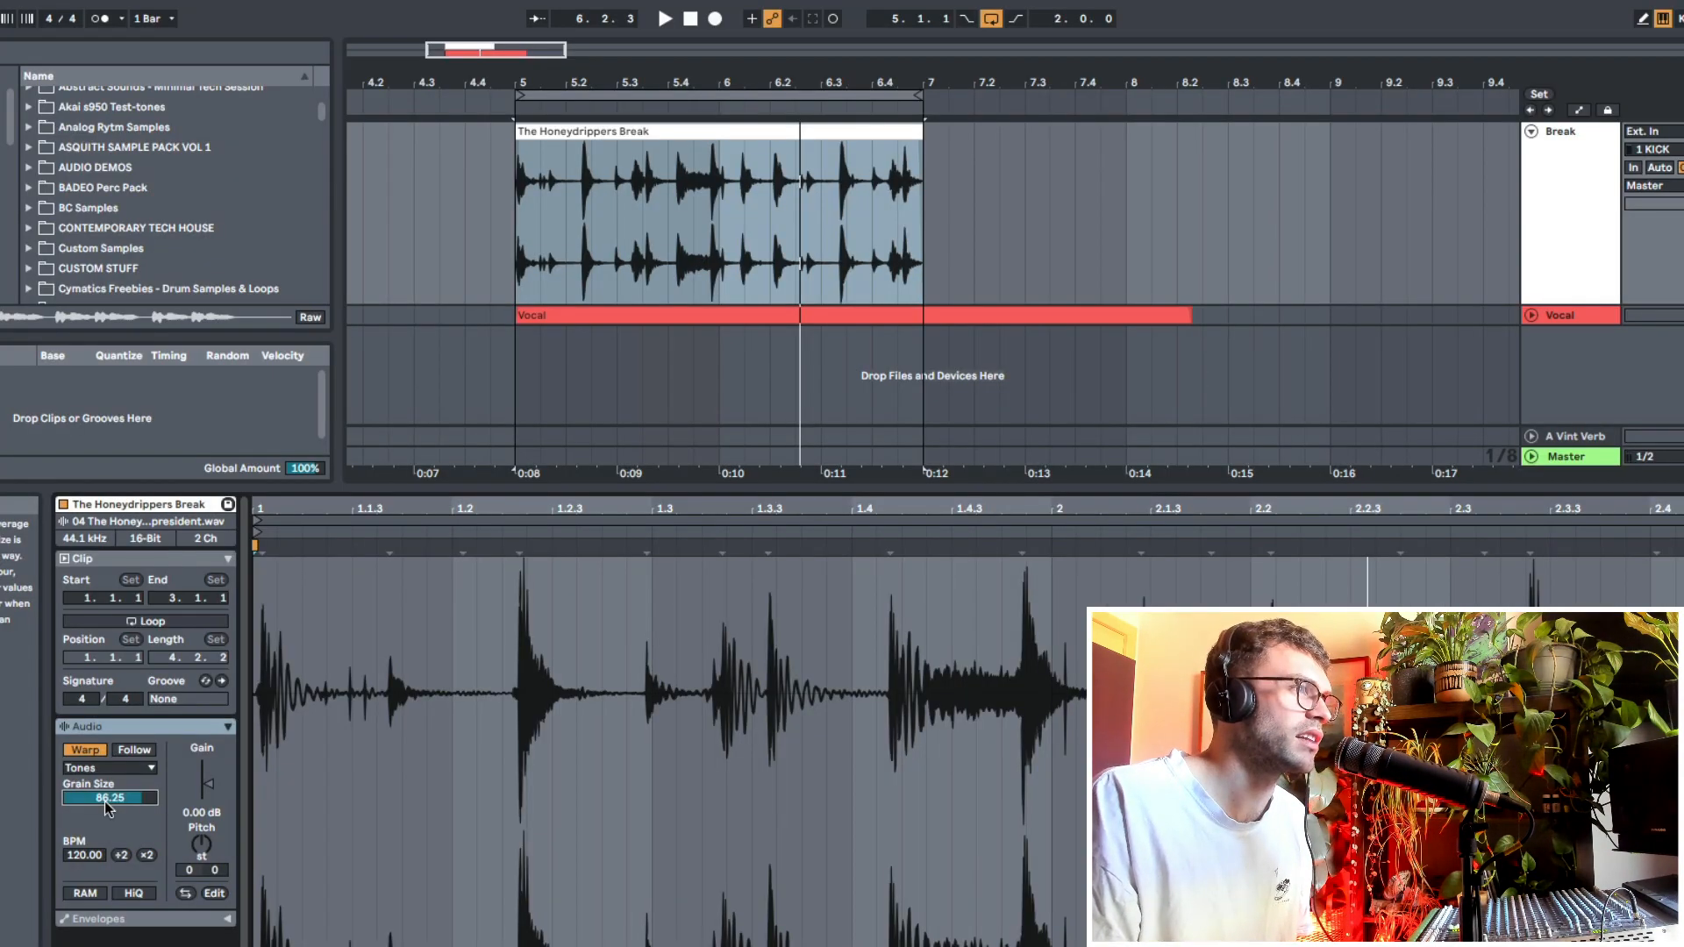
{"action": "key", "text": "space"}
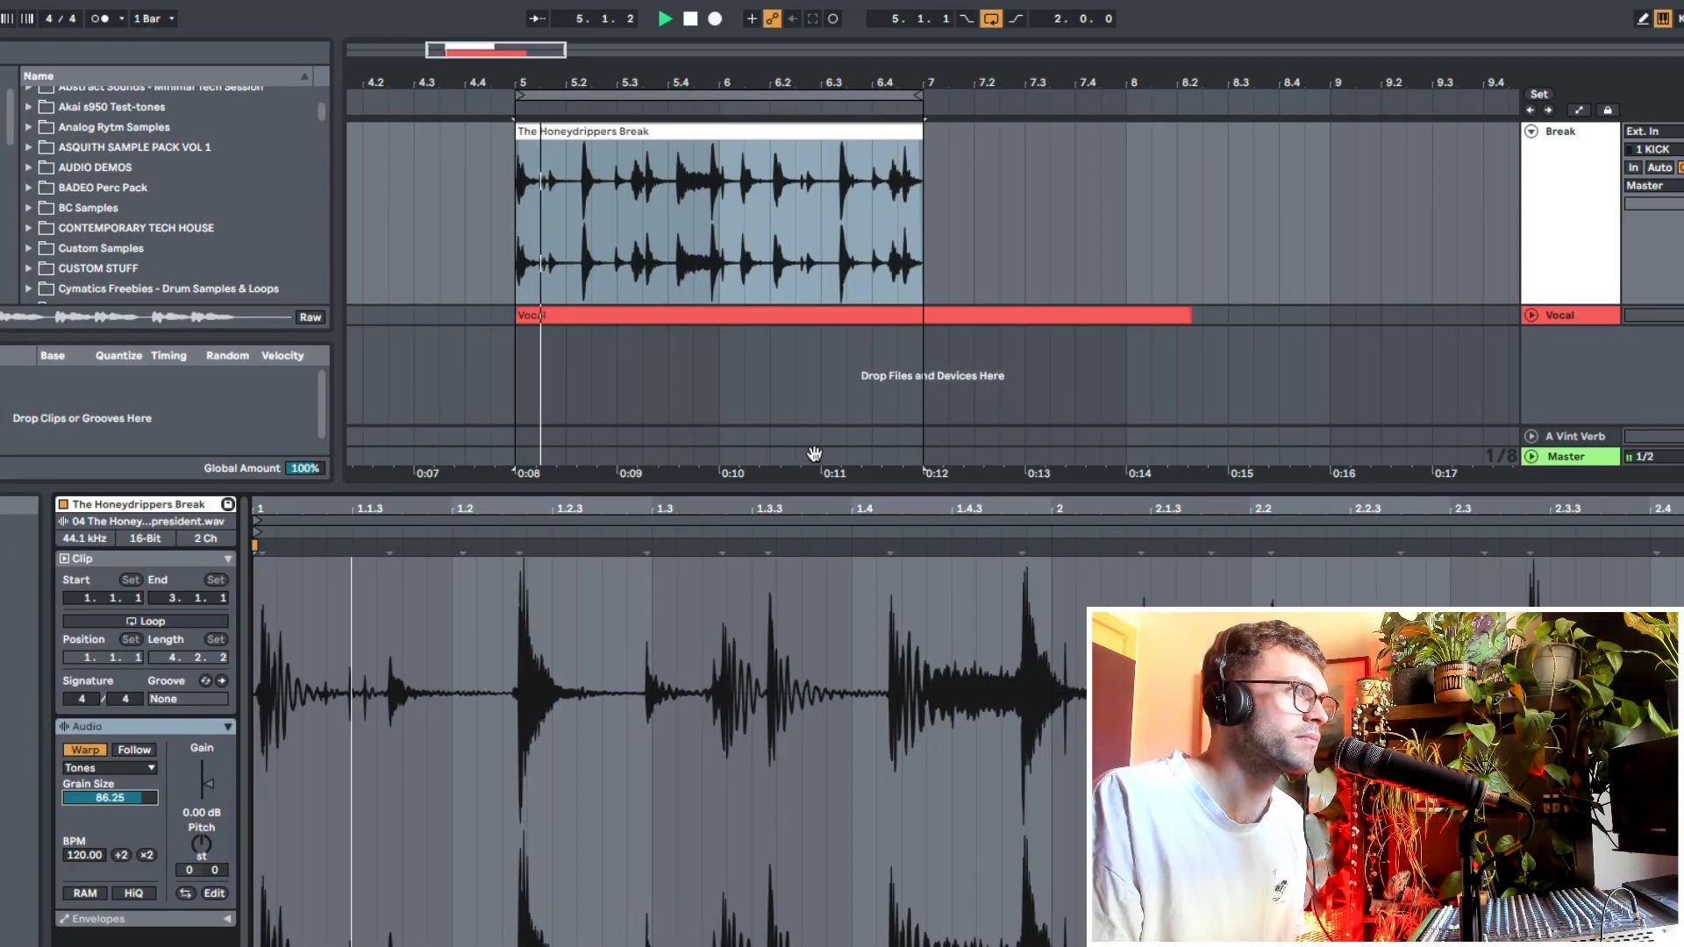
Stretch the break clip to end at about 11.4 and listen to it from the middle of bar 7.
{"action": "left_click_drag", "start_coordinate": [864, 84], "coordinate": [864, 66]}
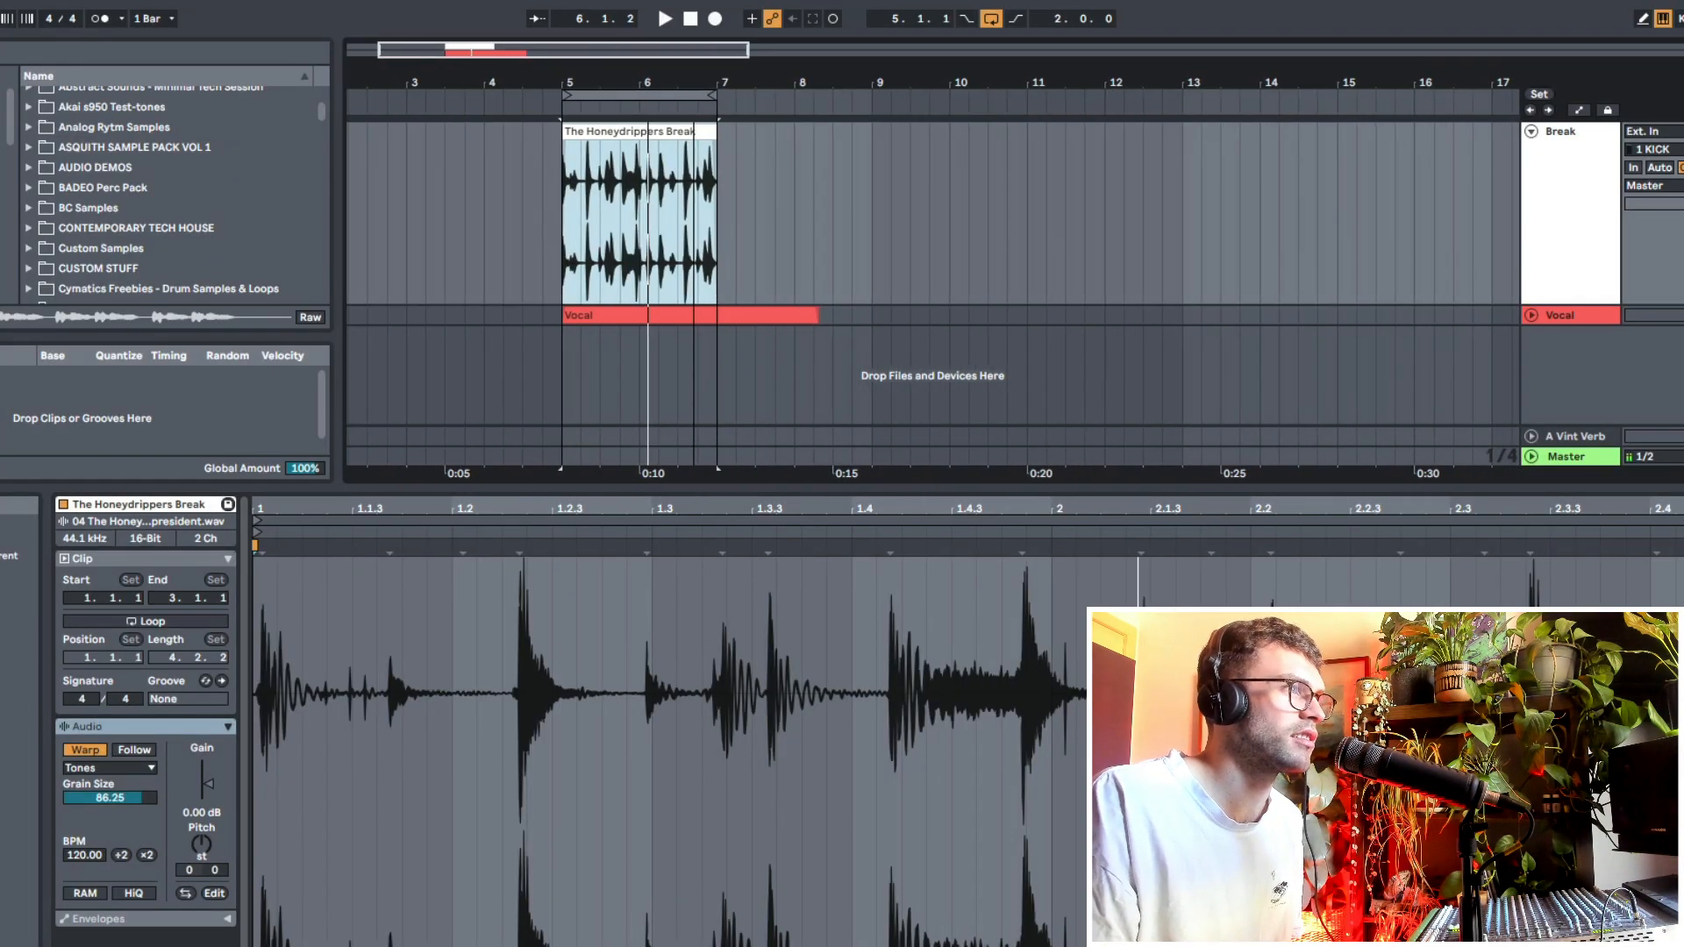
{"action": "left_click_drag", "start_coordinate": [704, 126], "coordinate": [1091, 126]}
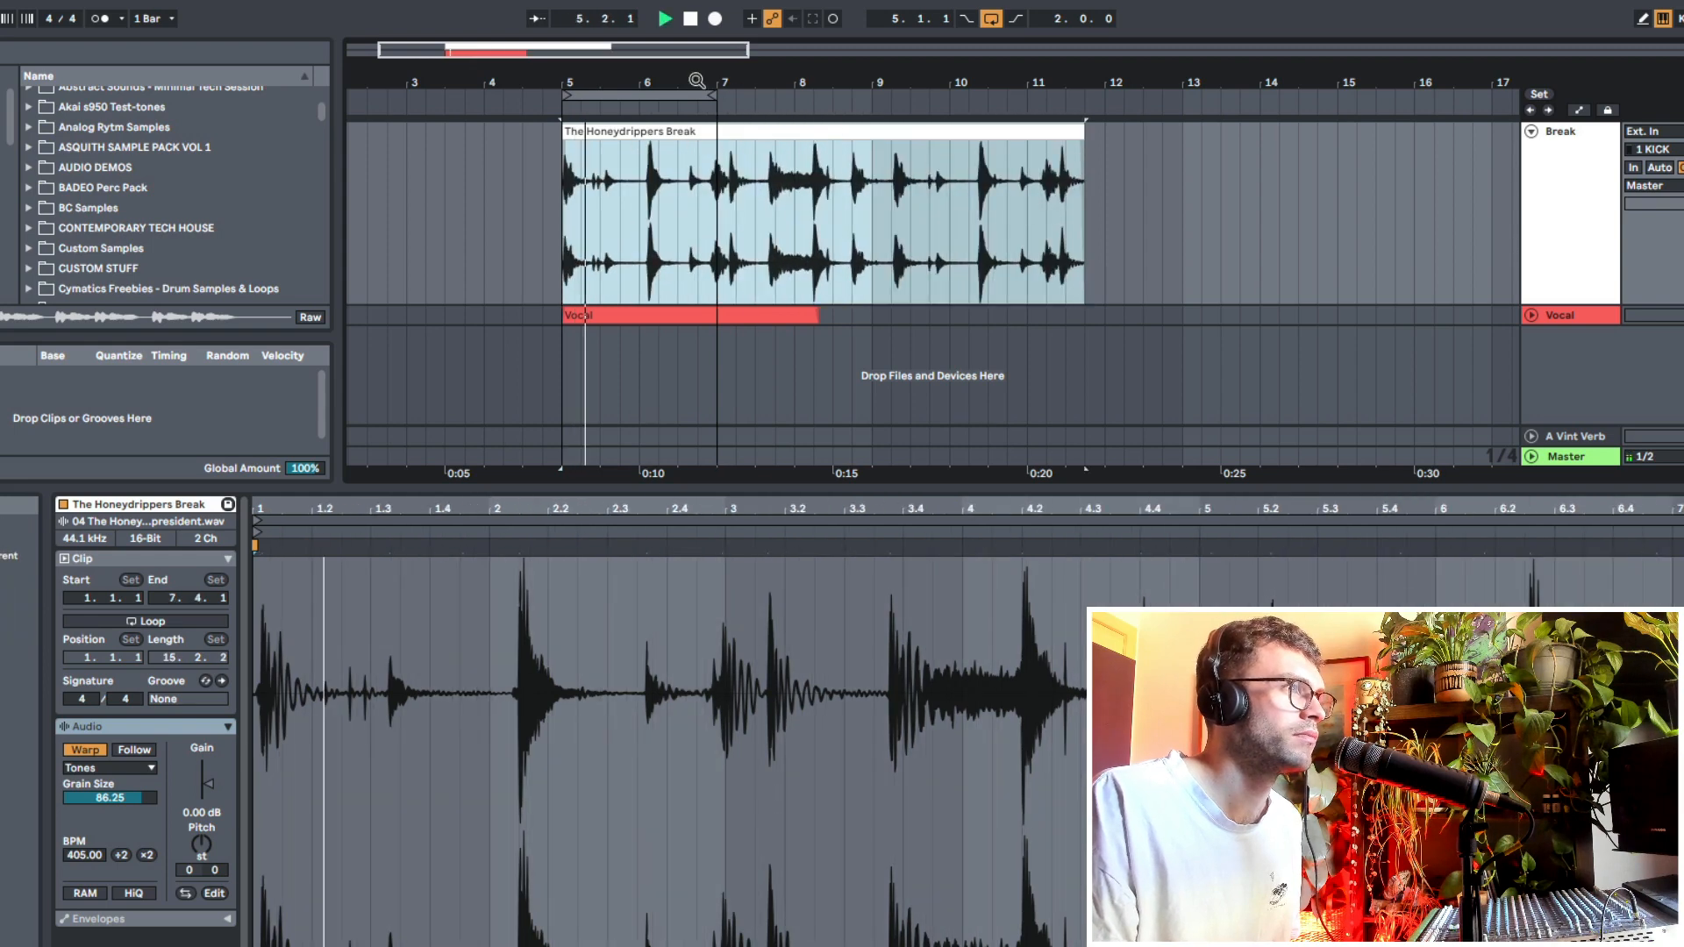
{"action": "left_click_drag", "start_coordinate": [825, 85], "coordinate": [825, 97]}
{"action": "left_click_drag", "start_coordinate": [663, 84], "coordinate": [534, 63]}
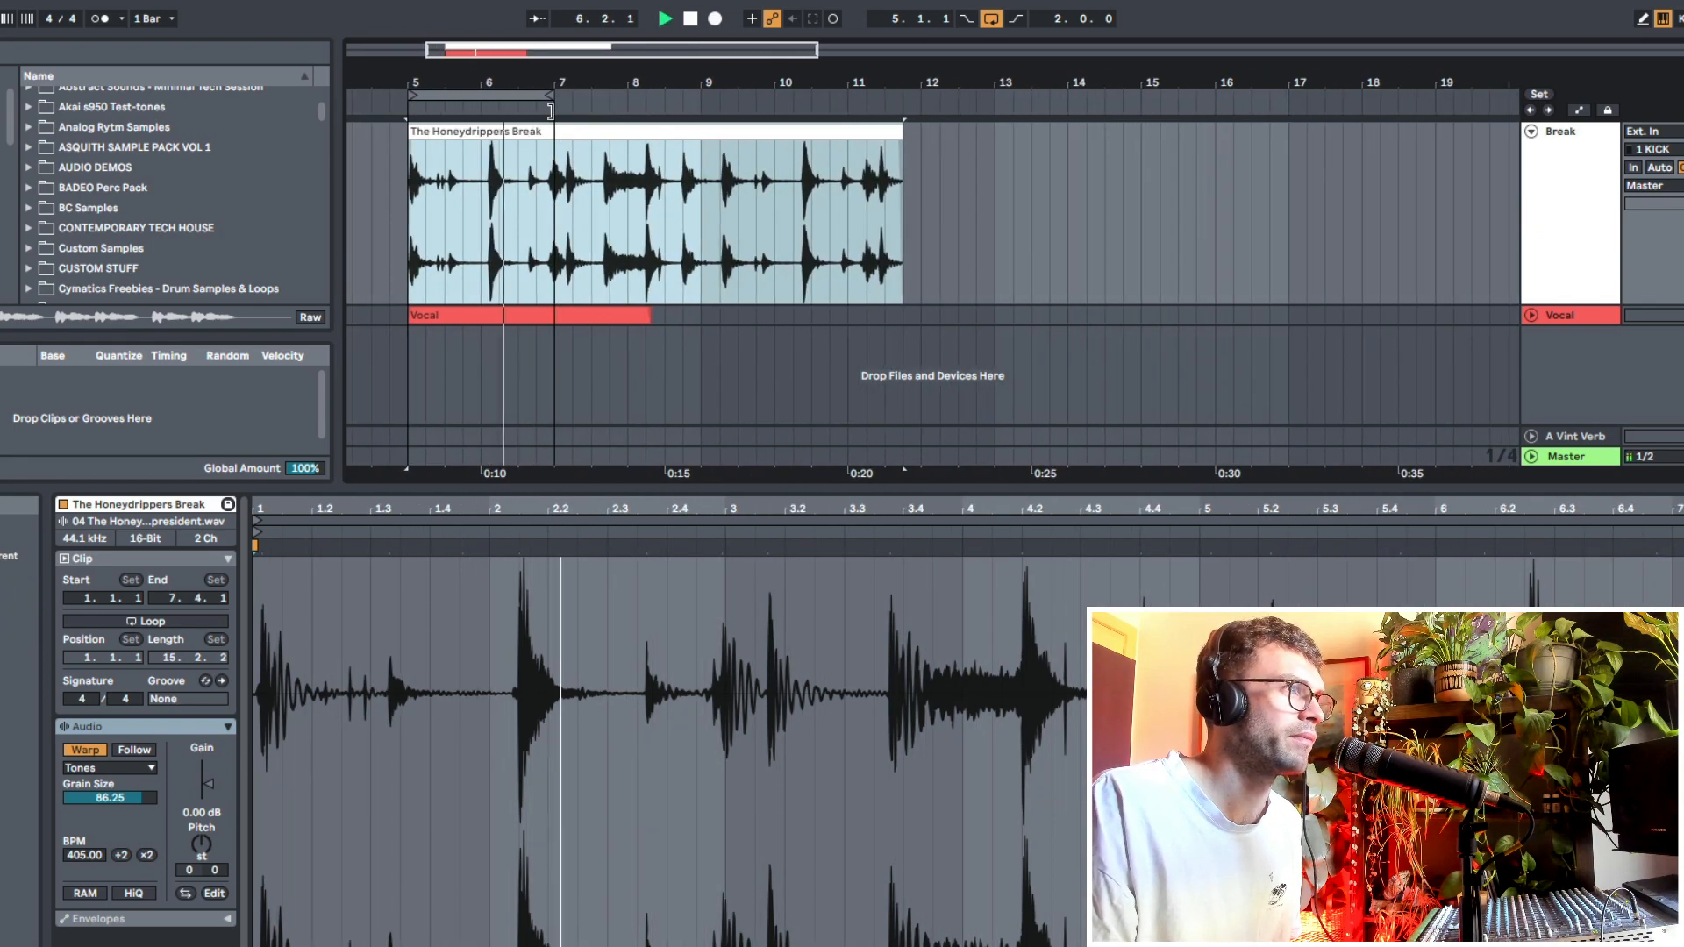
{"action": "key", "text": "space"}
{"action": "left_click", "coordinate": [591, 233]}
{"action": "key", "text": "space"}
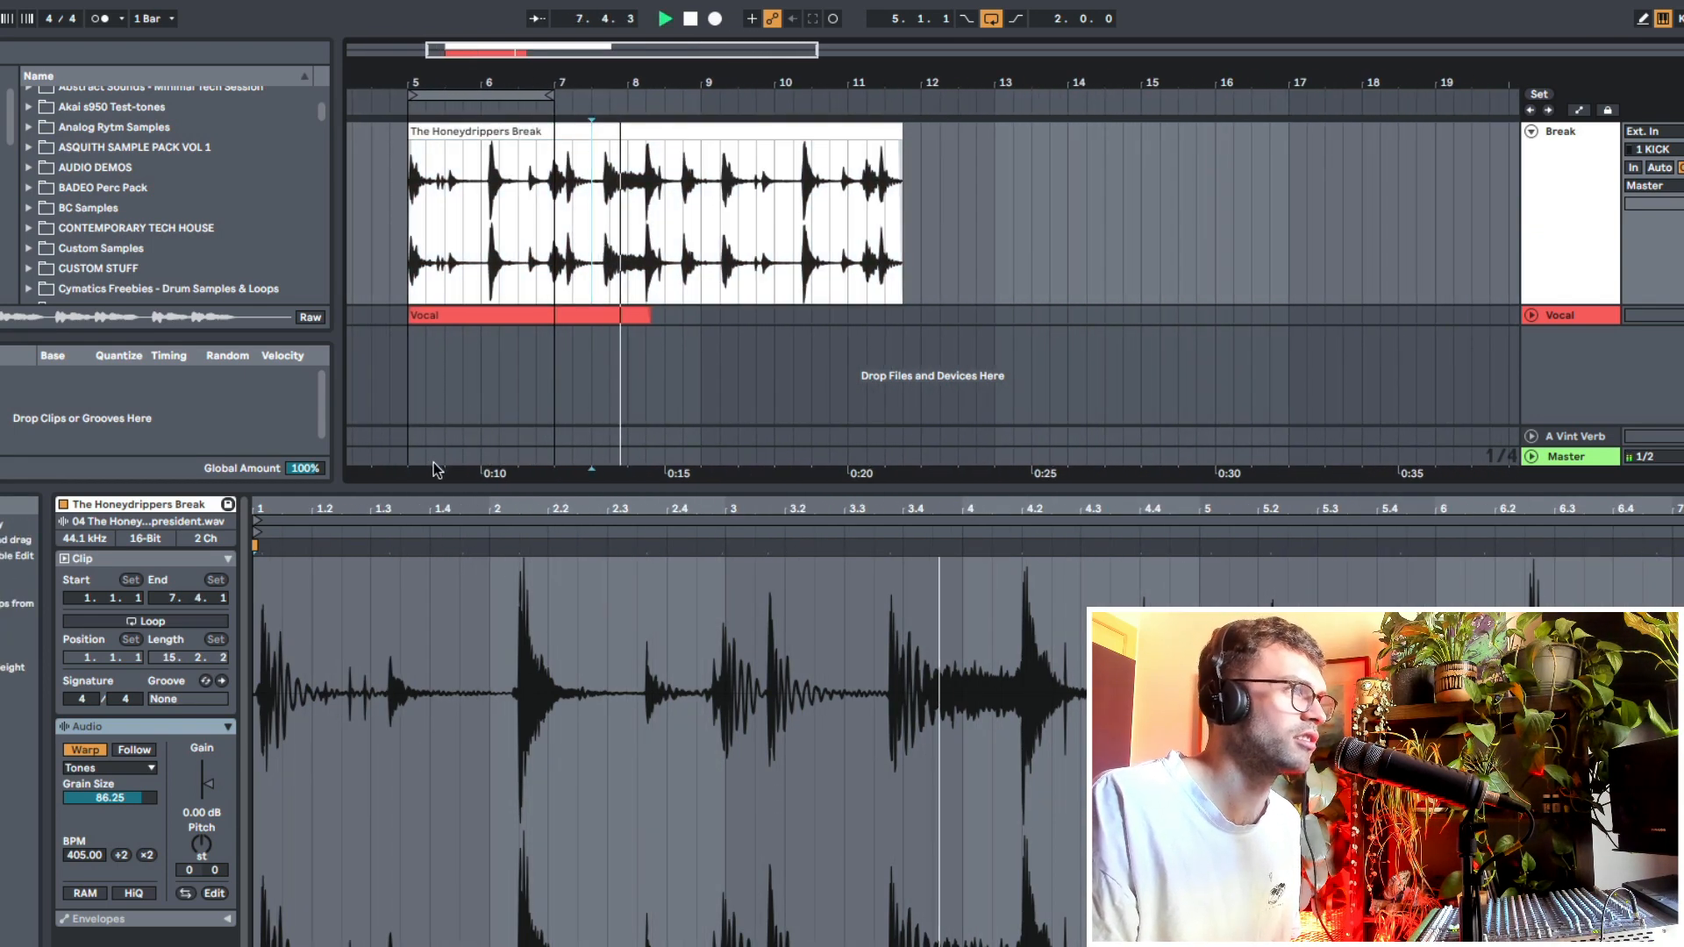
Compare Tones grain sizes of 100 and 12 on the stretched break, and shrink the clip back to end at bar 7.
{"action": "left_click_drag", "start_coordinate": [113, 797], "coordinate": [114, 772]}
{"action": "key", "text": "space"}
{"action": "key", "text": "space"}
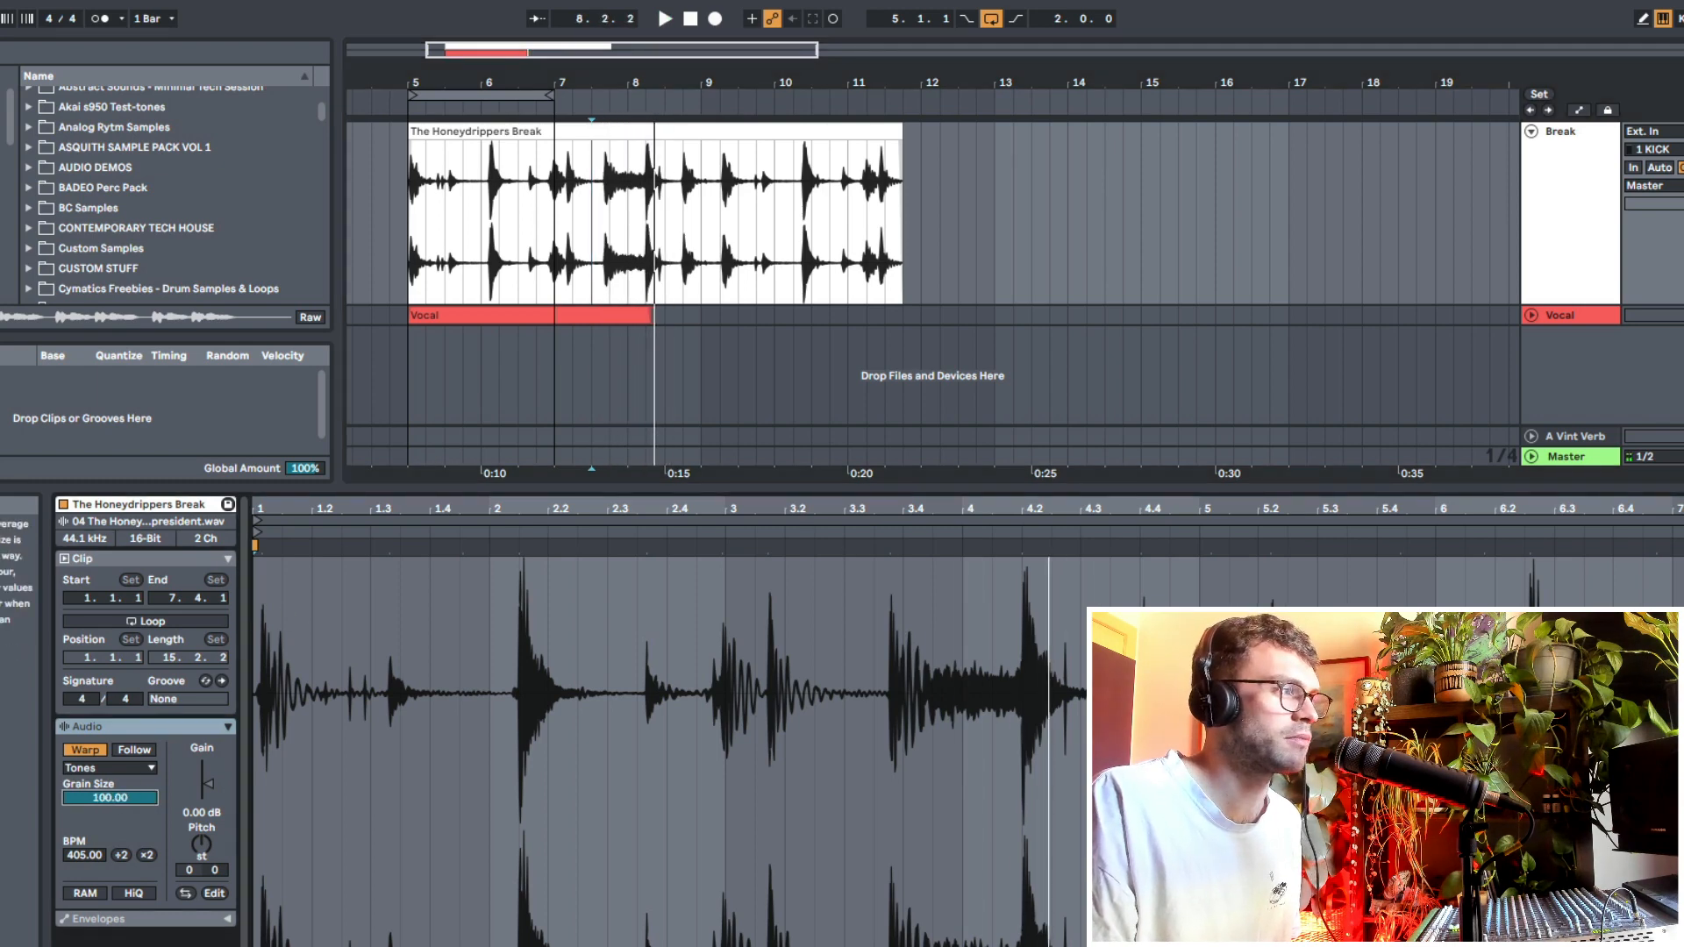
{"action": "key", "text": "space"}
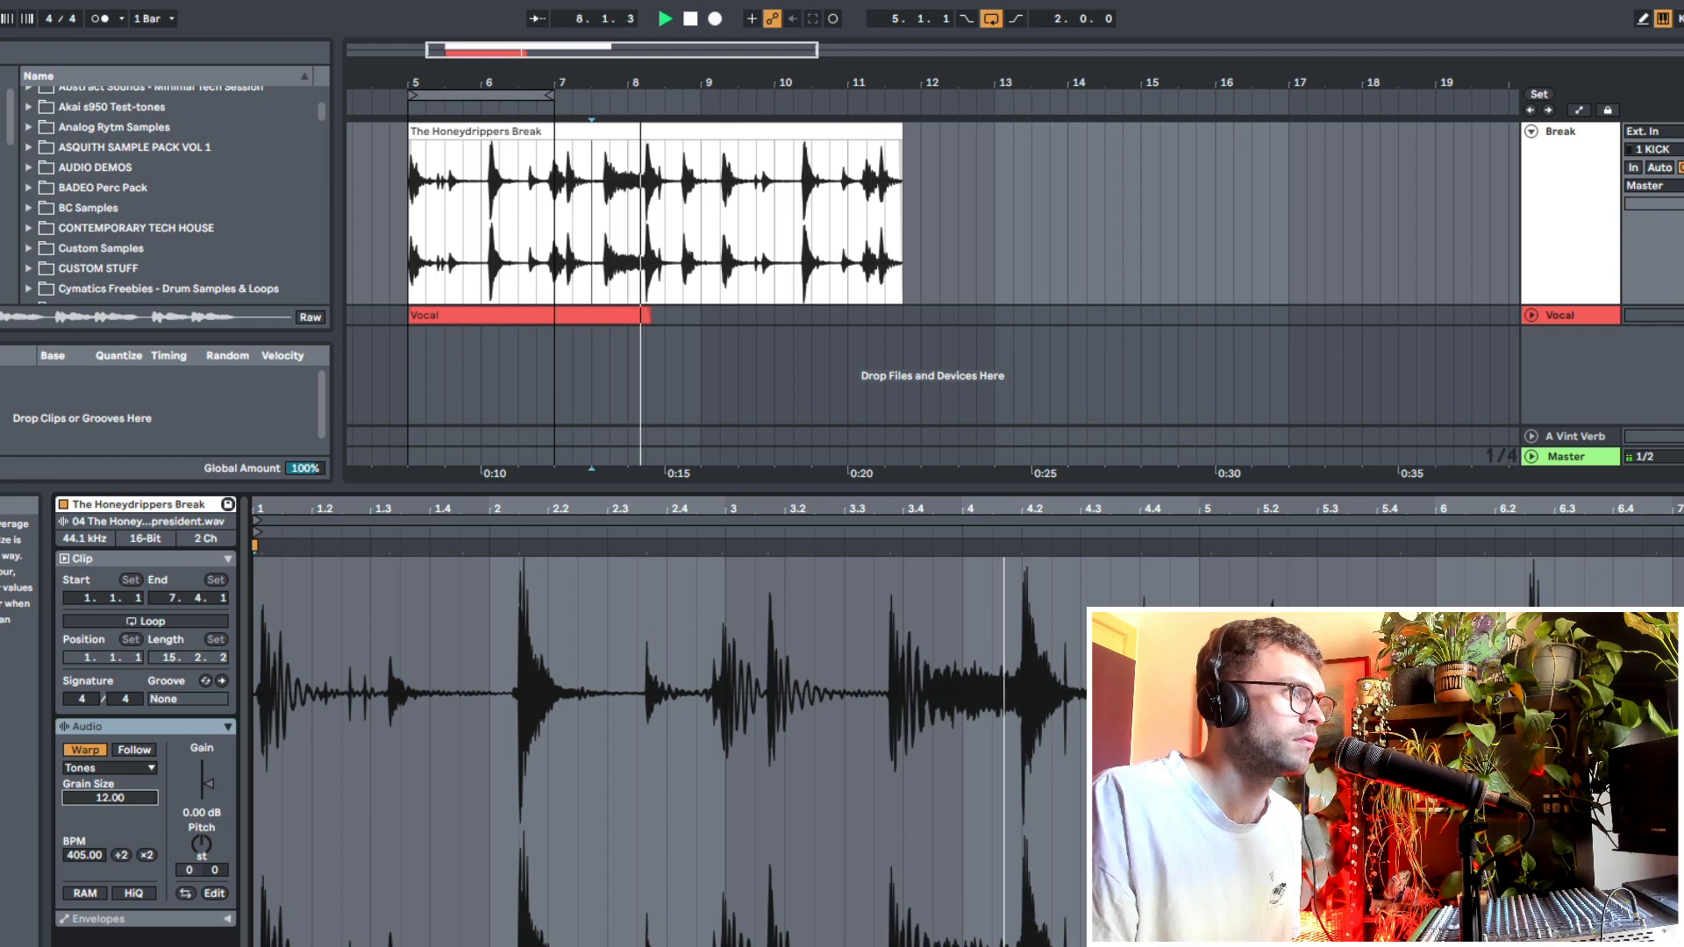
{"action": "key", "text": "space"}
{"action": "left_click_drag", "start_coordinate": [900, 140], "coordinate": [626, 134]}
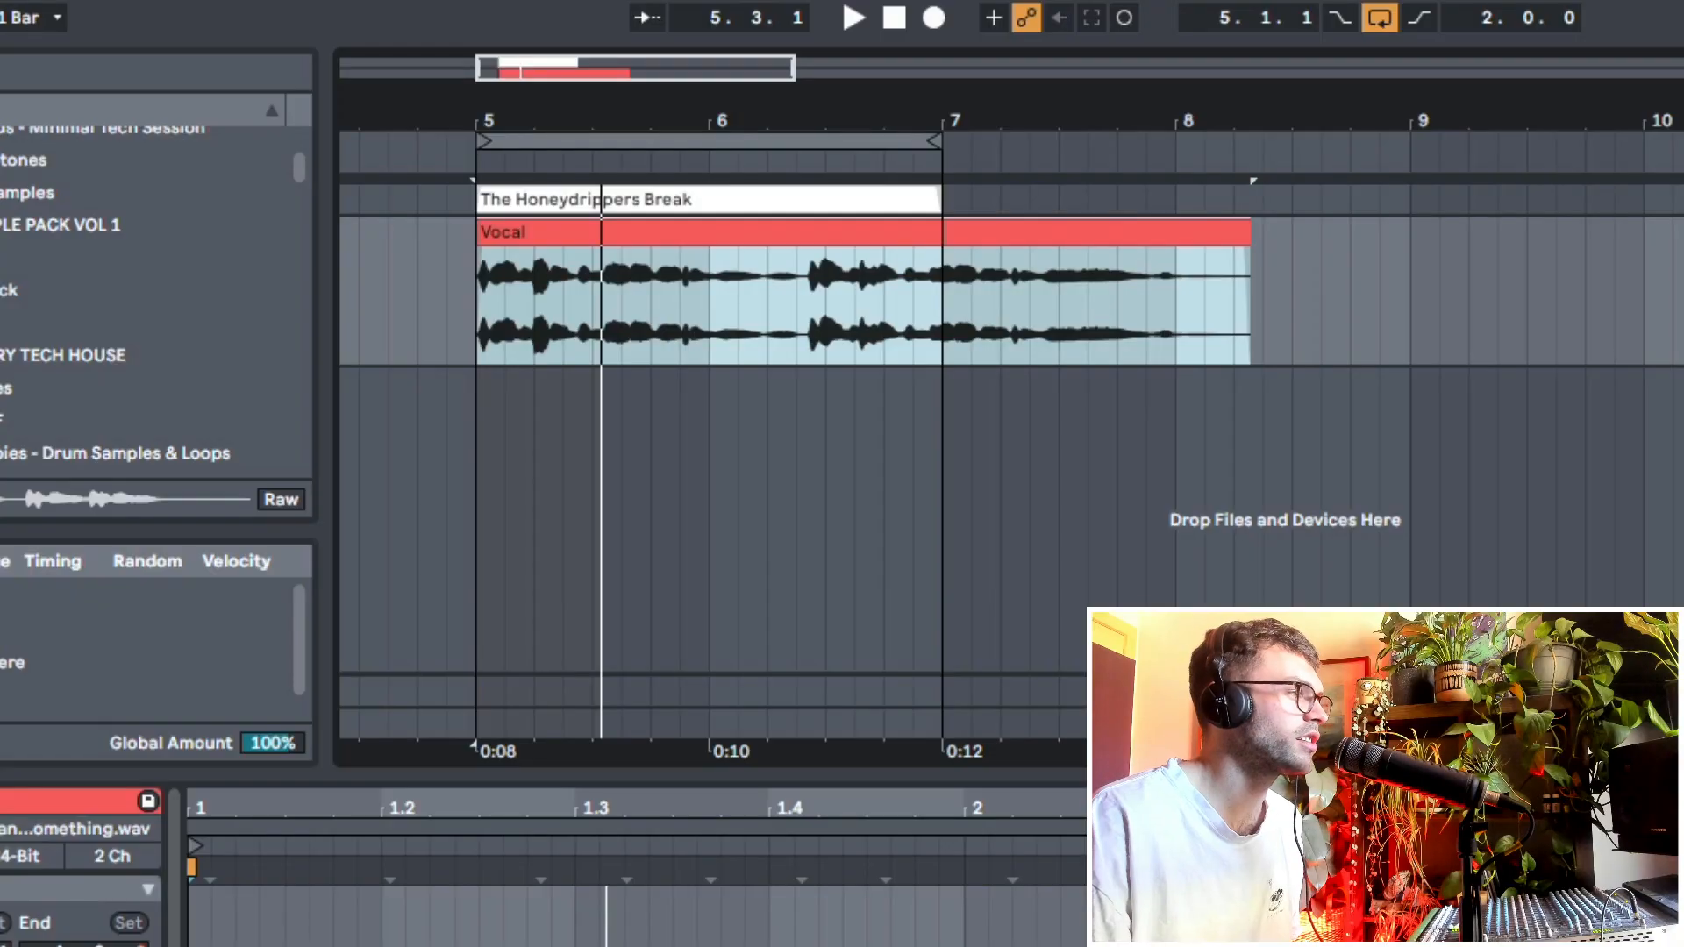
Set the vocal clip to Tones warping with a grain size of 100 and transpose it down 3 semitones during playback.
{"action": "key", "text": "space"}
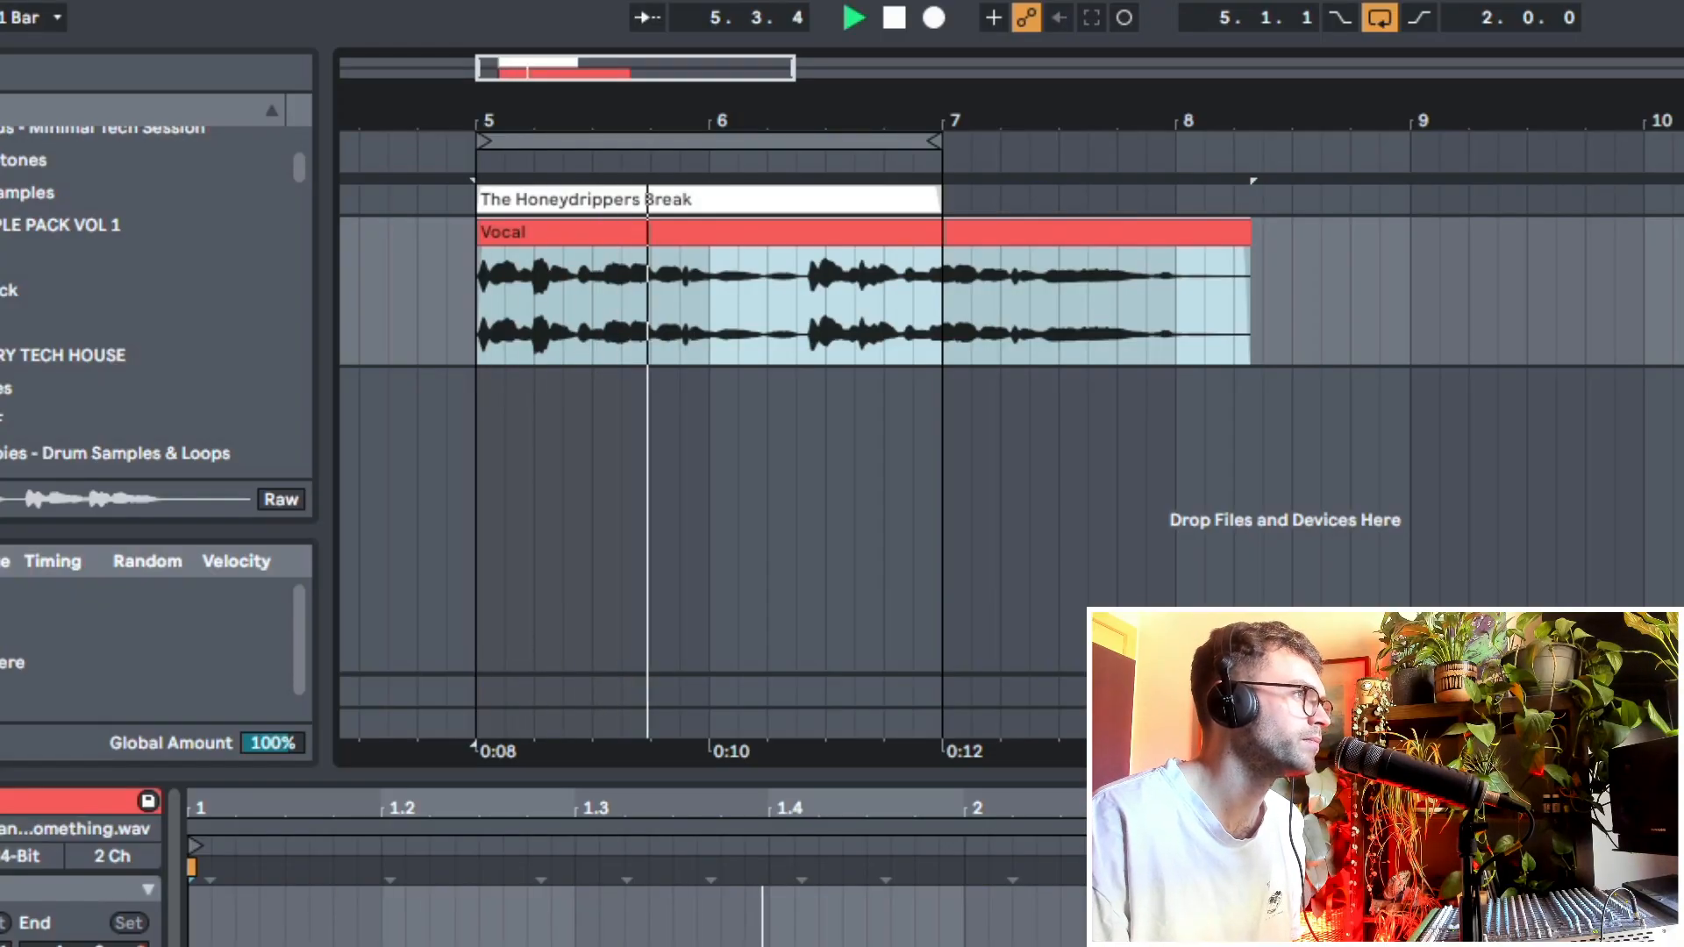
{"action": "left_click", "coordinate": [381, 648]}
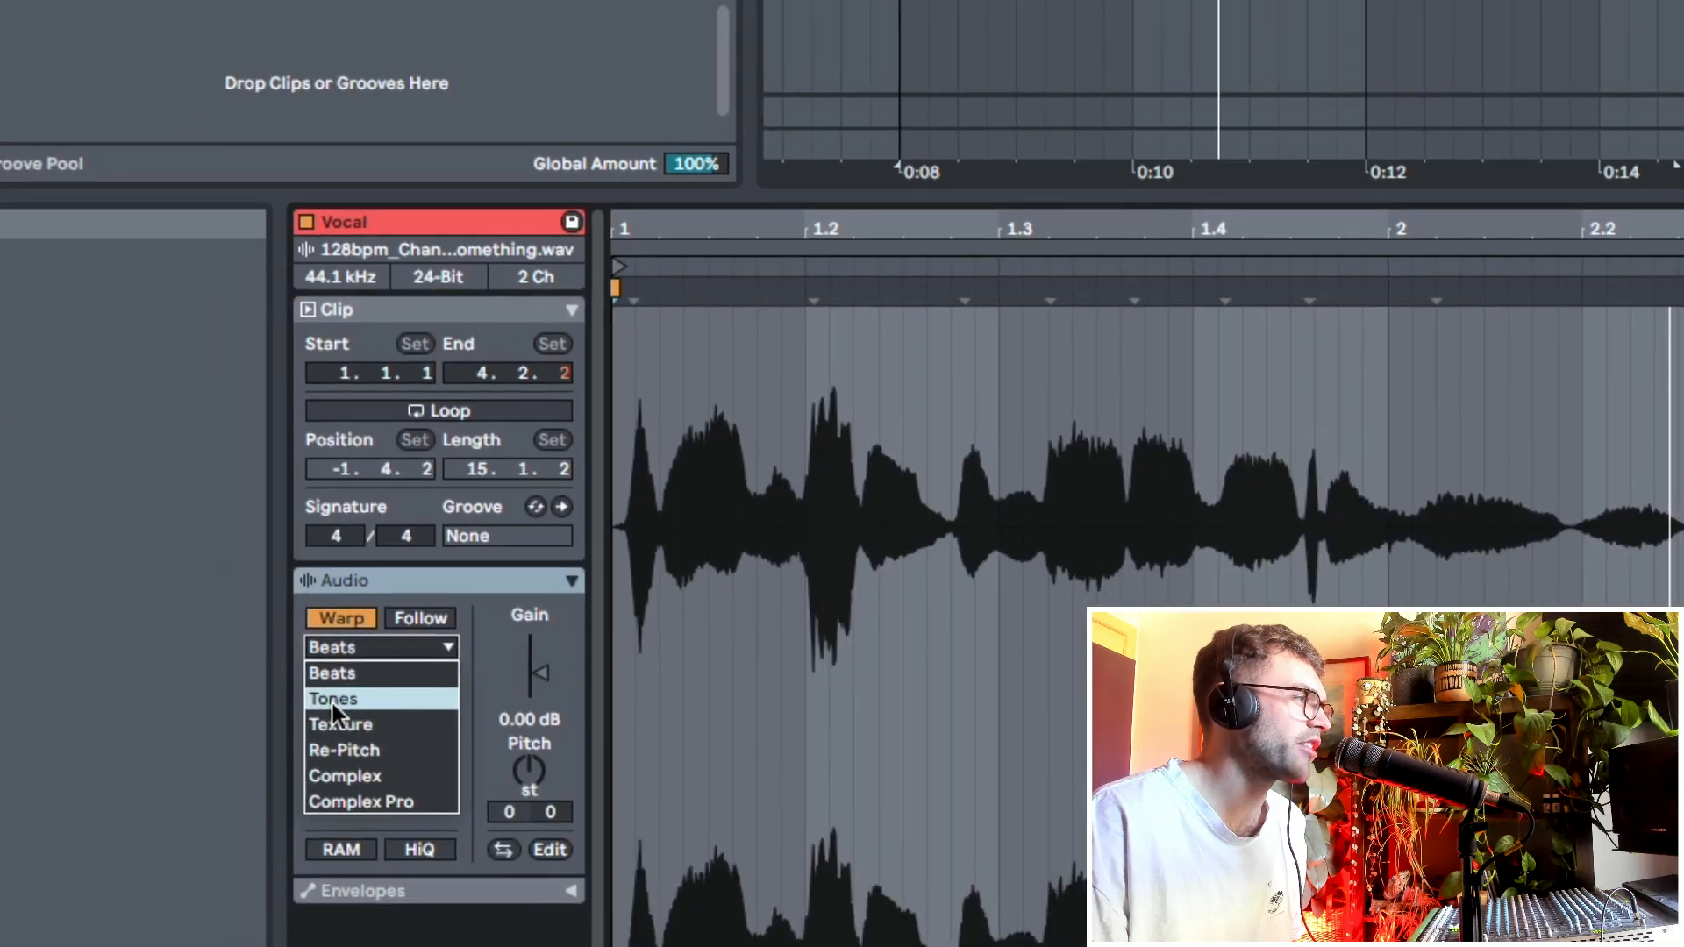
{"action": "left_click", "coordinate": [333, 699]}
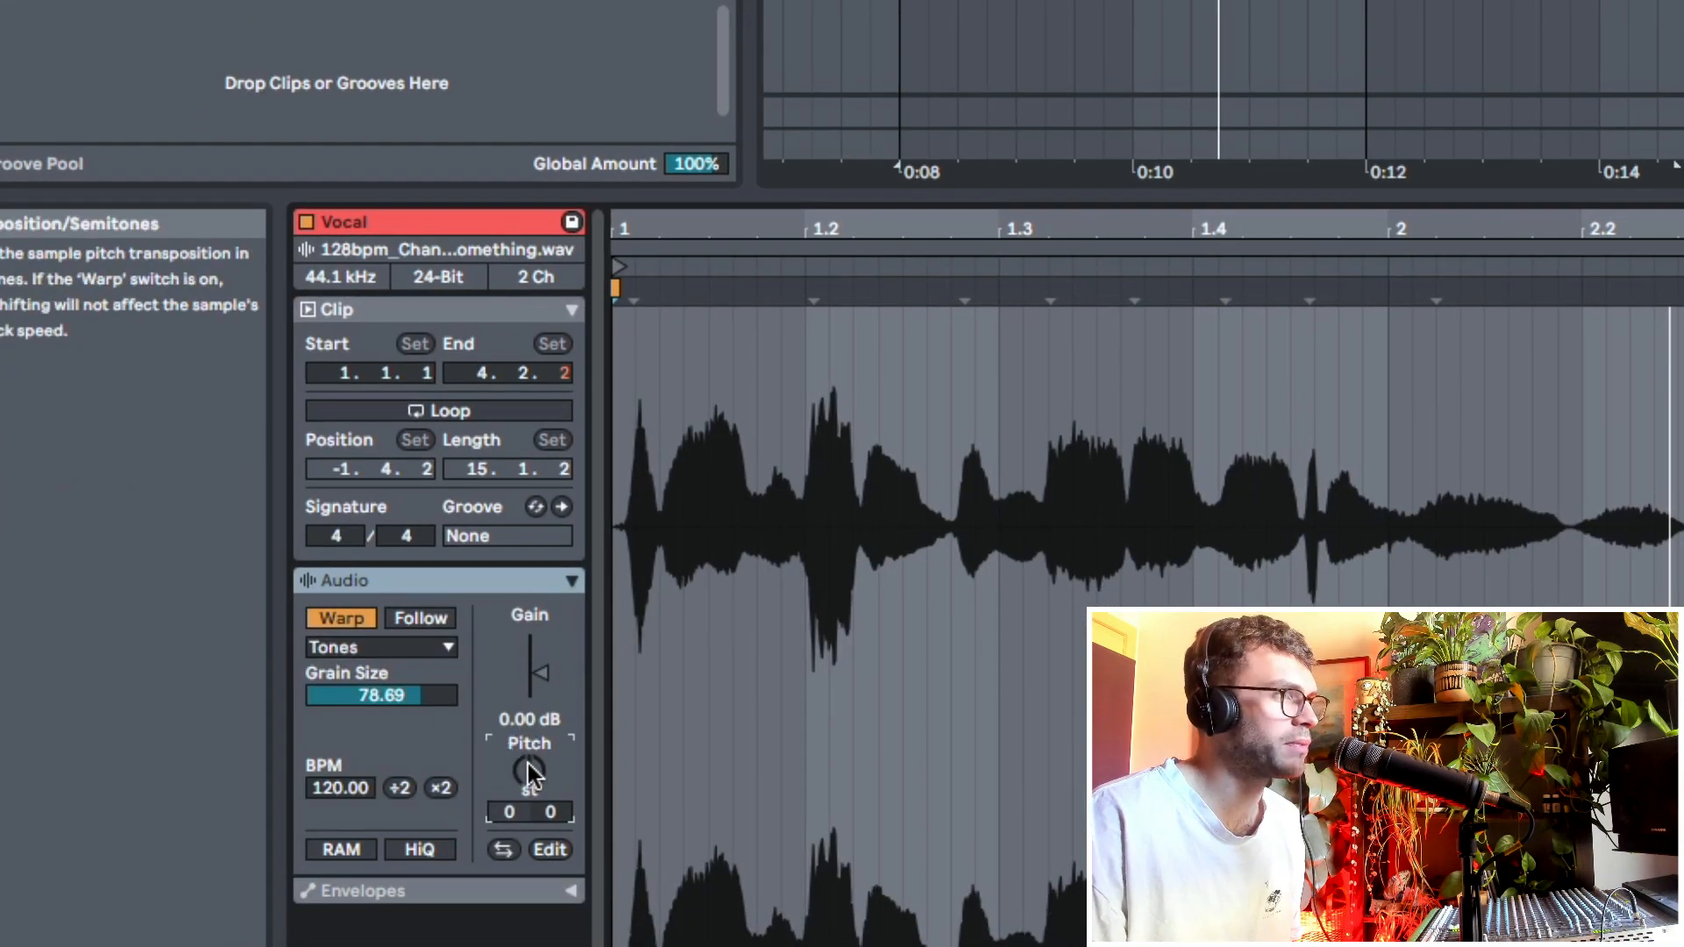
{"action": "left_click_drag", "start_coordinate": [529, 772], "coordinate": [529, 798]}
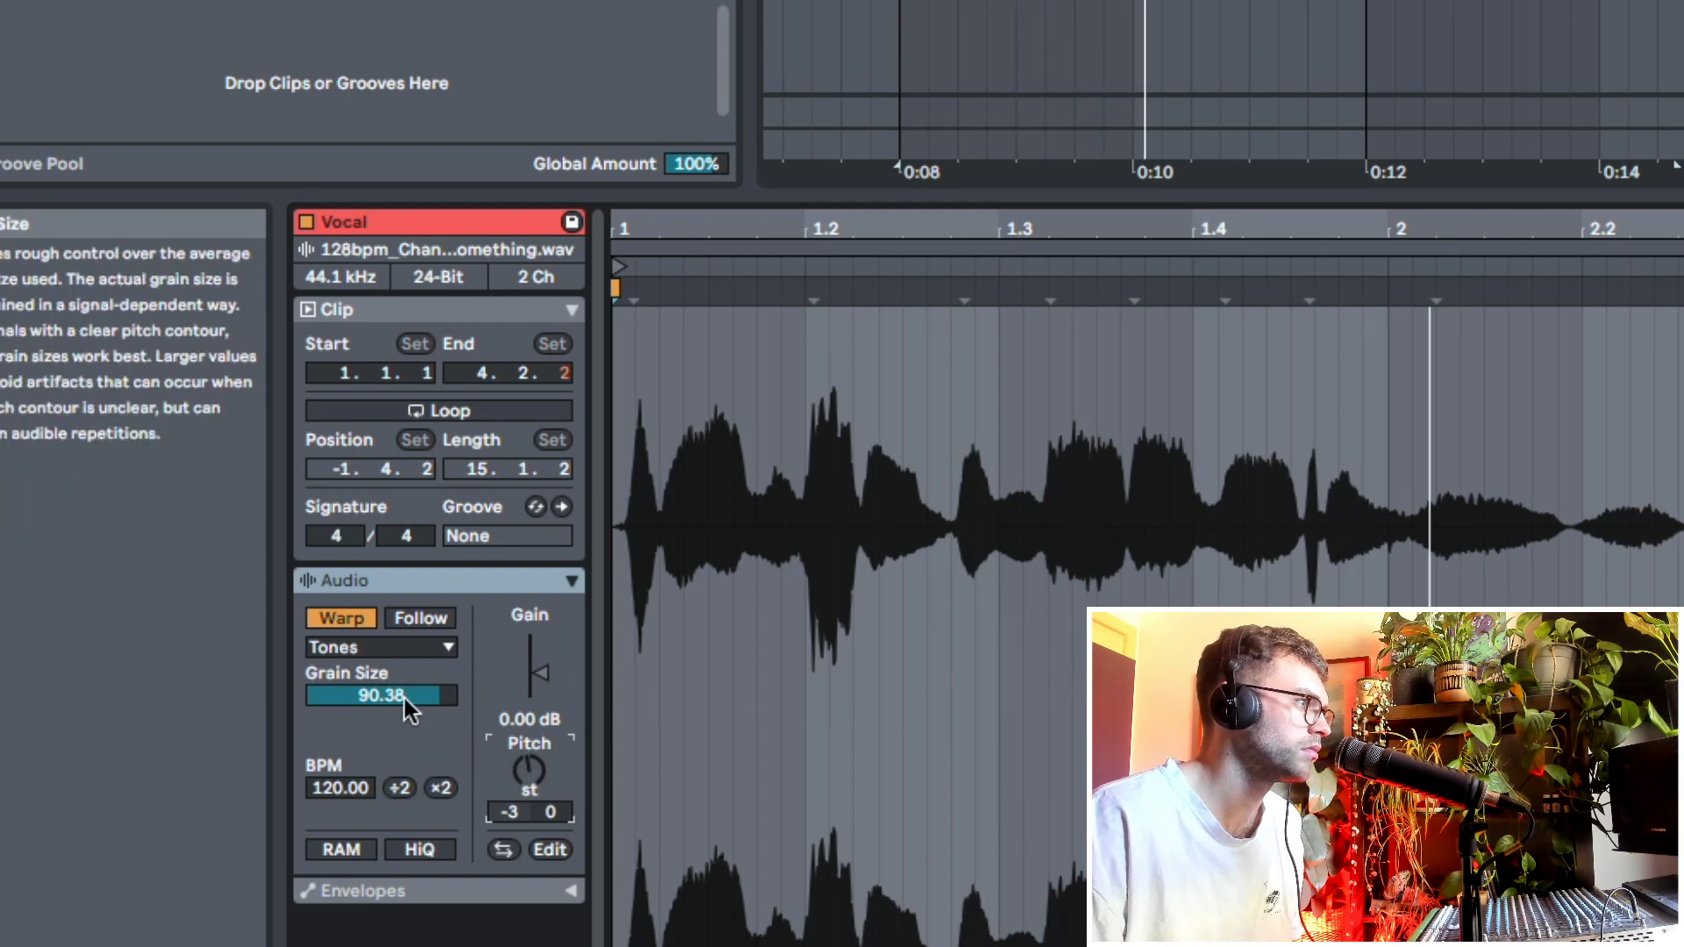
{"action": "left_click_drag", "start_coordinate": [404, 698], "coordinate": [404, 667]}
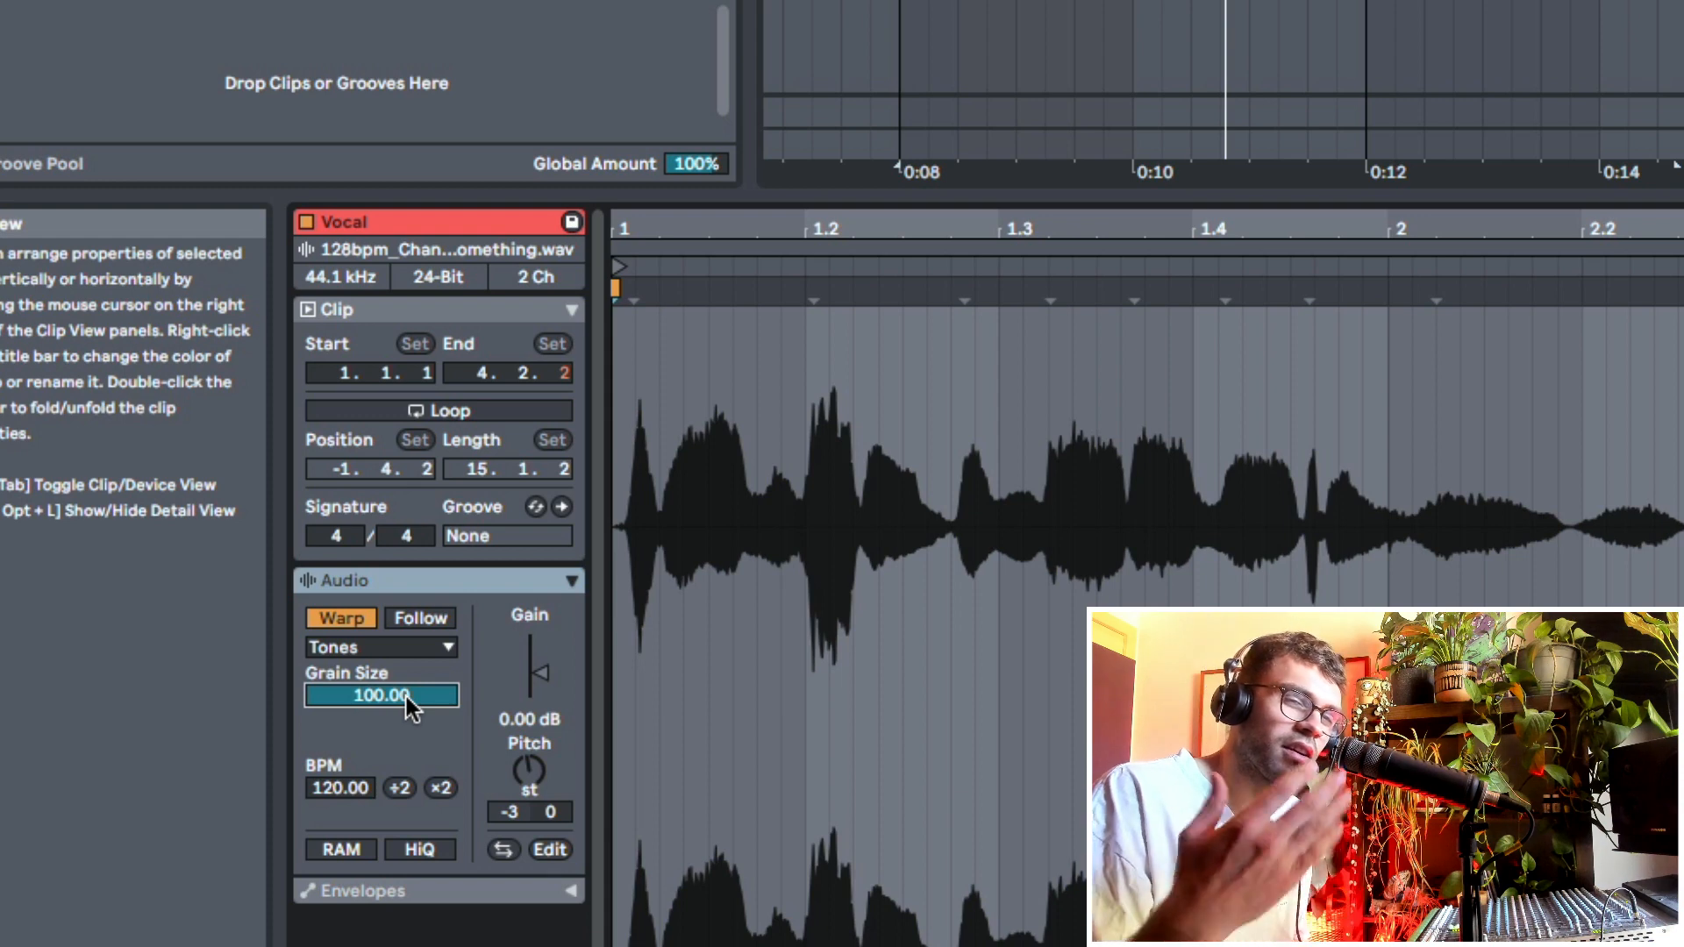
Try Texture warping on the vocal clip with a grain size of 57.05 and a flux of 86.72.
{"action": "left_click", "coordinate": [383, 648]}
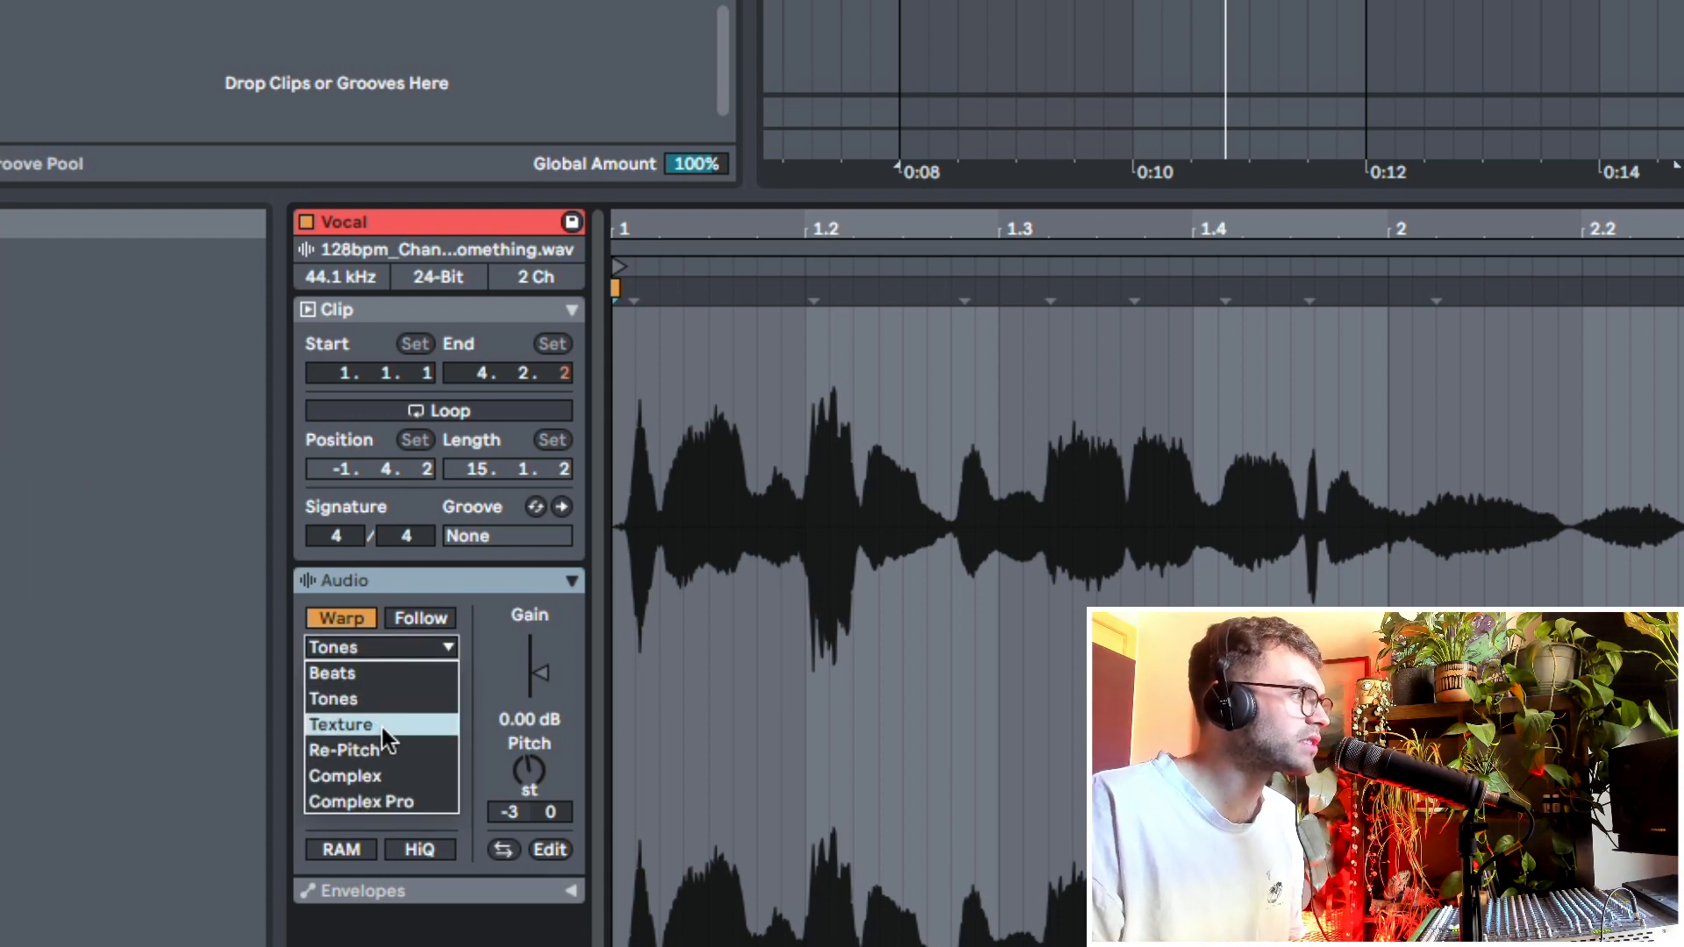
{"action": "left_click", "coordinate": [382, 725]}
{"action": "mouse_move", "coordinate": [377, 697]}
{"action": "left_mouse_down"}
{"action": "mouse_move", "coordinate": [377, 644]}
{"action": "mouse_move", "coordinate": [377, 745]}
{"action": "mouse_move", "coordinate": [405, 744]}
{"action": "mouse_move", "coordinate": [397, 706]}
{"action": "left_mouse_up"}
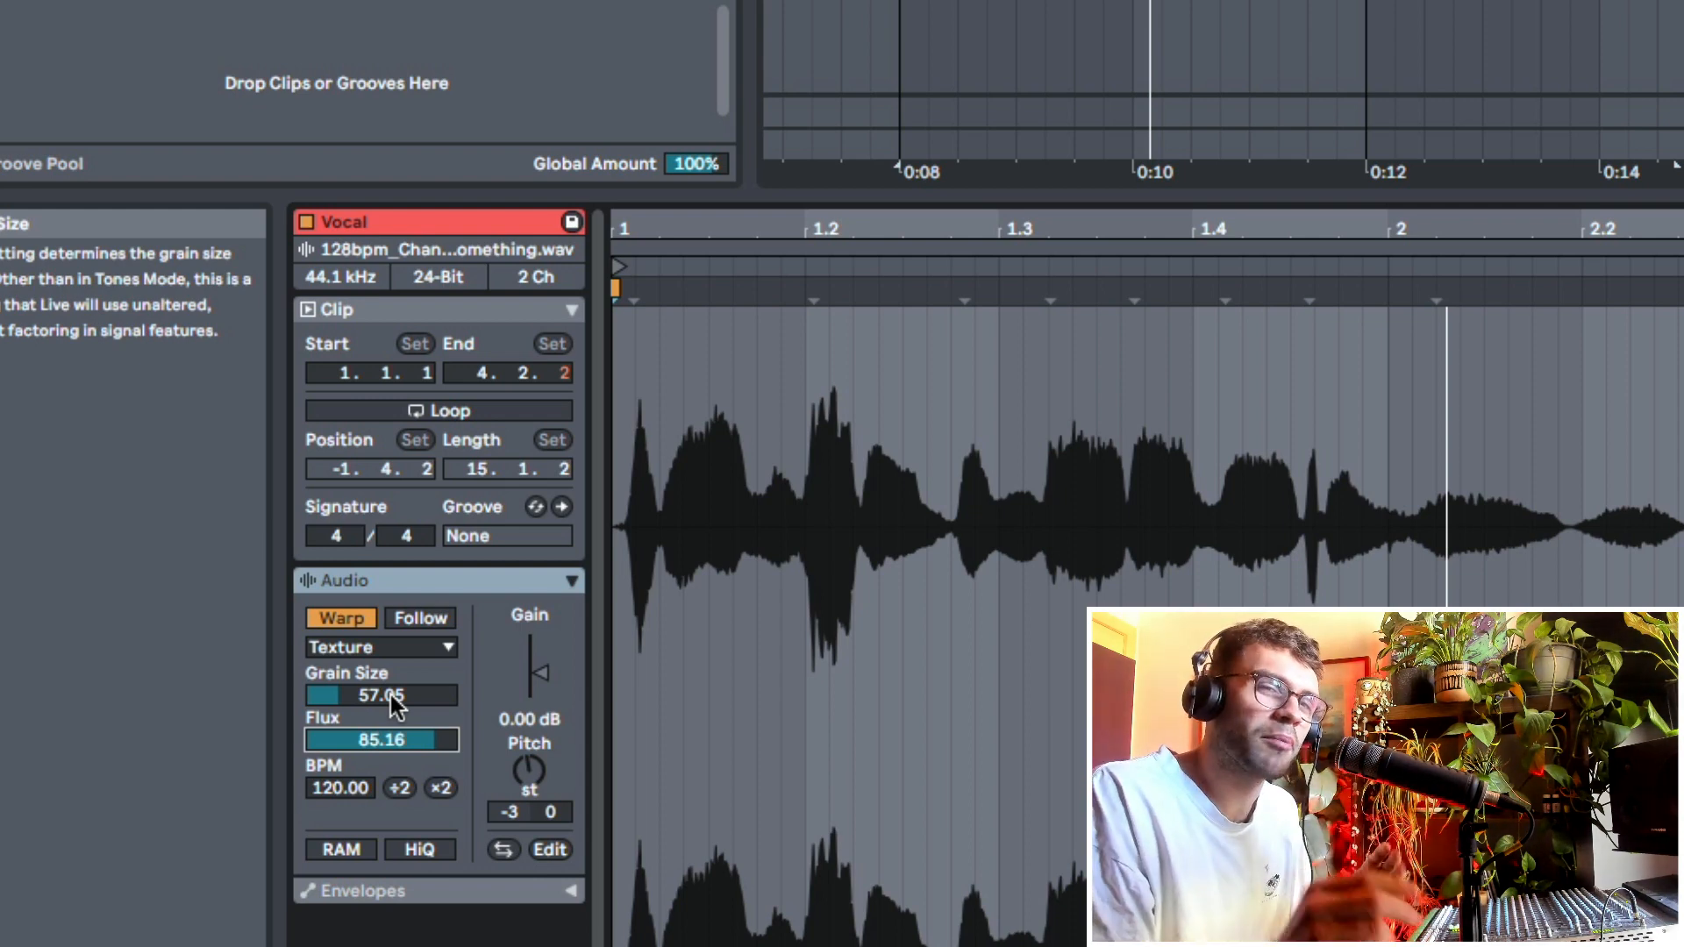
{"action": "mouse_move", "coordinate": [397, 739]}
{"action": "left_mouse_down"}
{"action": "mouse_move", "coordinate": [397, 767]}
{"action": "mouse_move", "coordinate": [396, 728]}
{"action": "mouse_move", "coordinate": [398, 745]}
{"action": "left_mouse_up"}
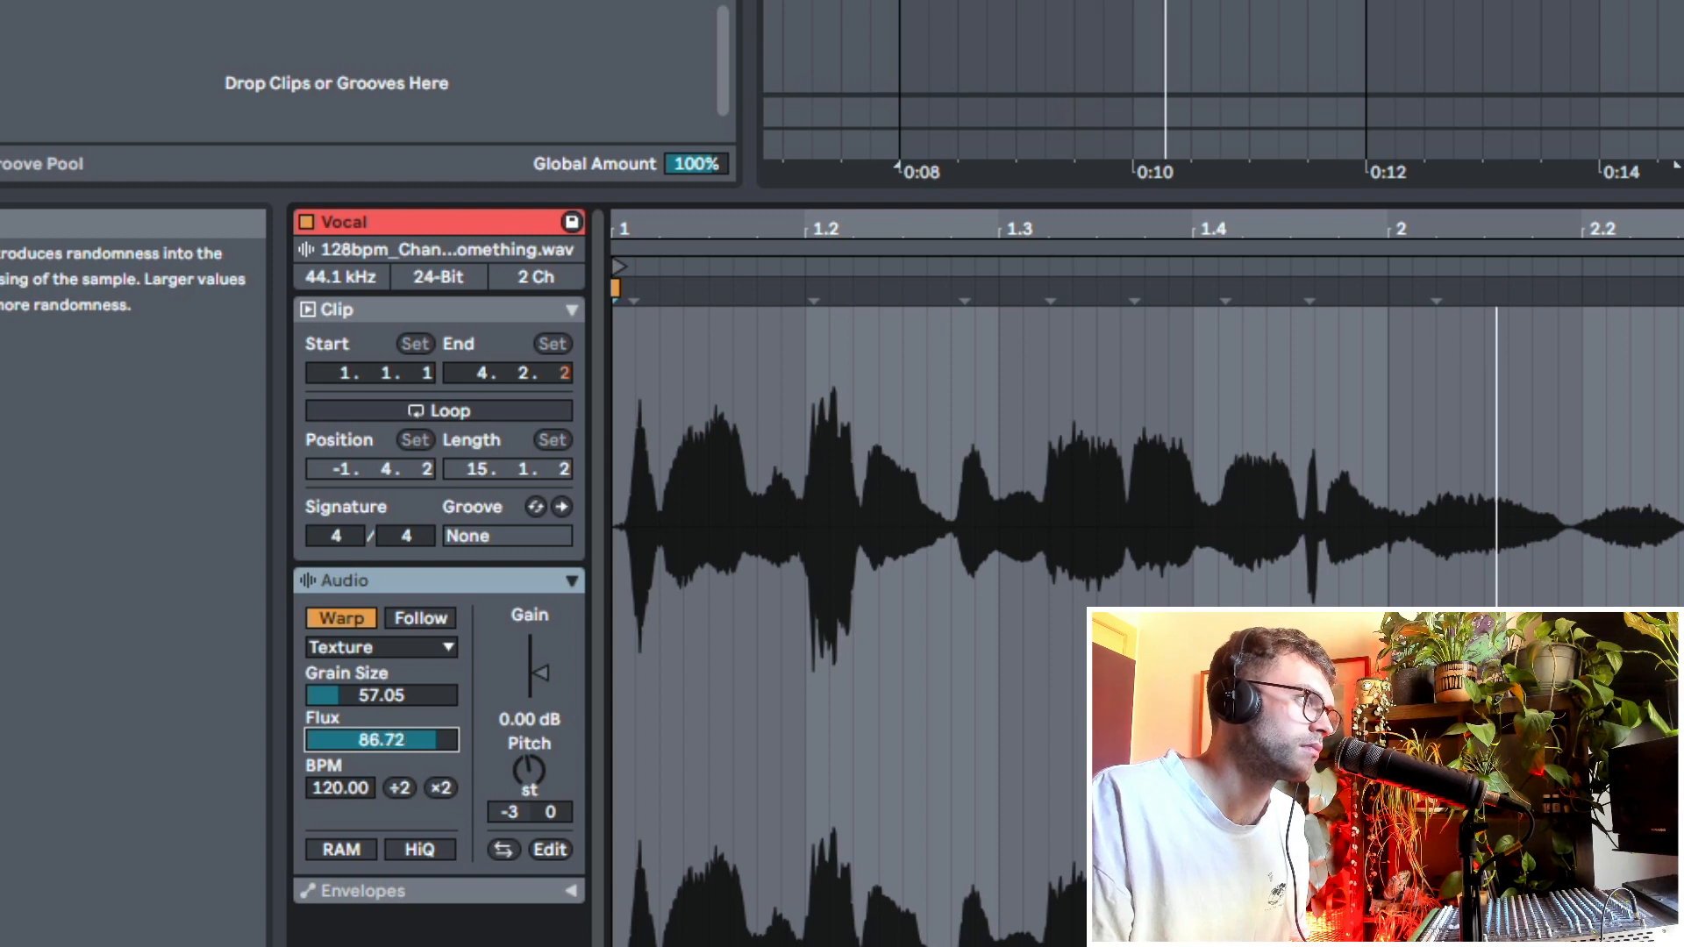
Set the vocal clip's warp mode to Complex and play the loop from bar 5.
{"action": "left_click", "coordinate": [413, 649]}
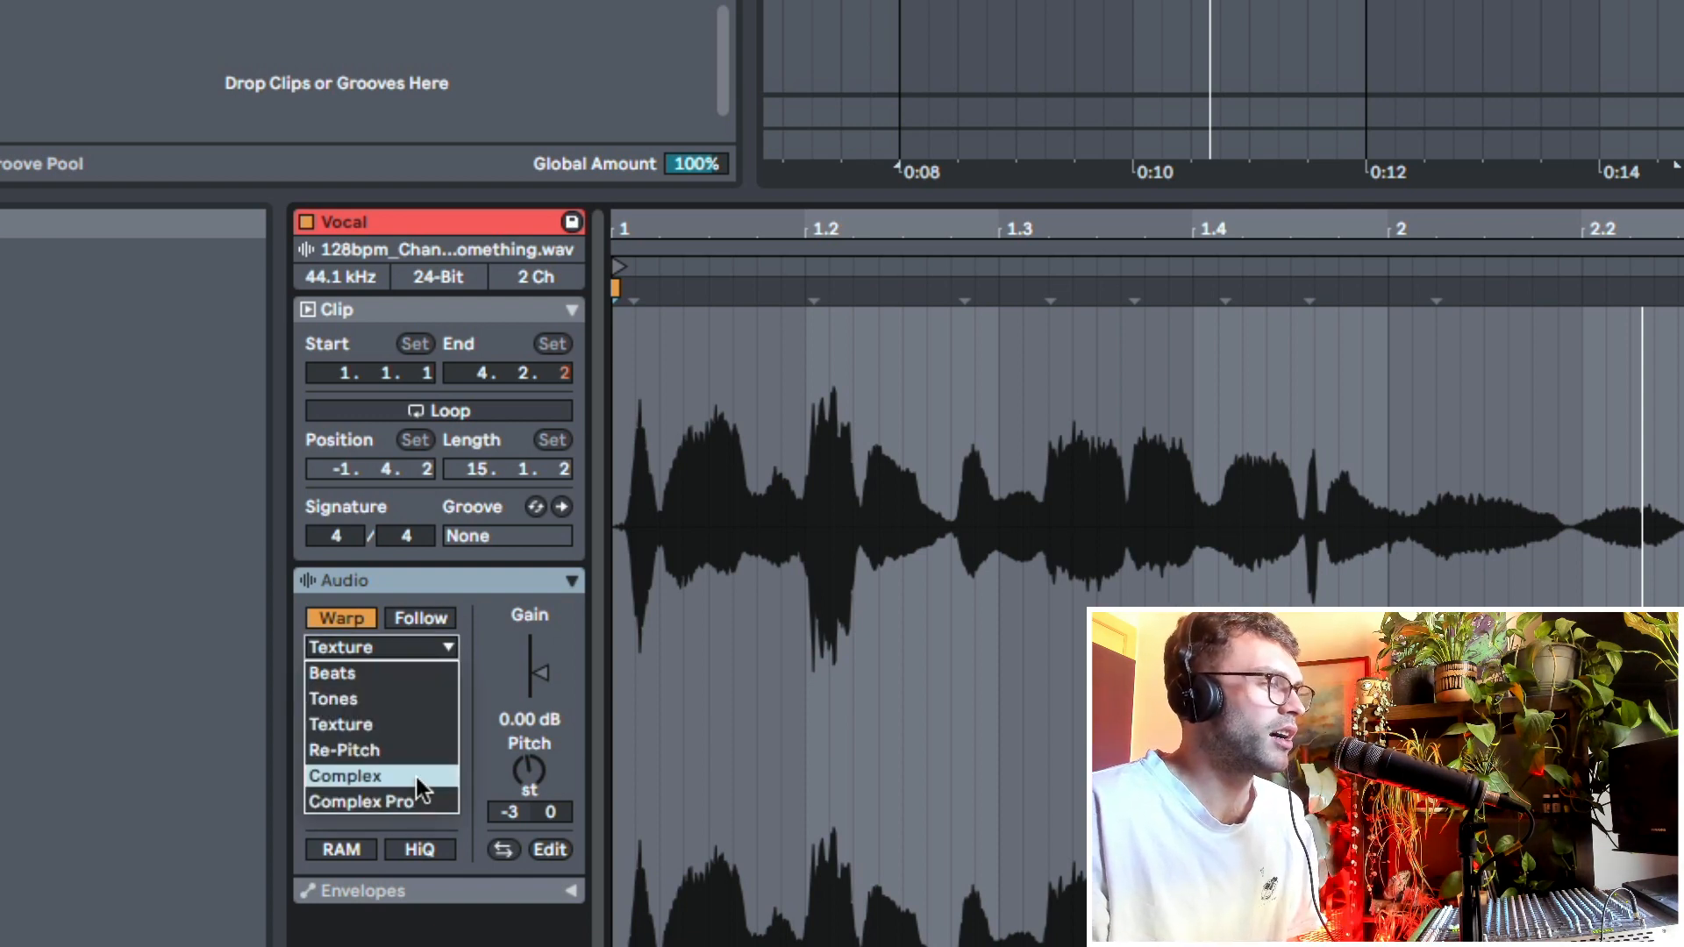
{"action": "left_click", "coordinate": [416, 777]}
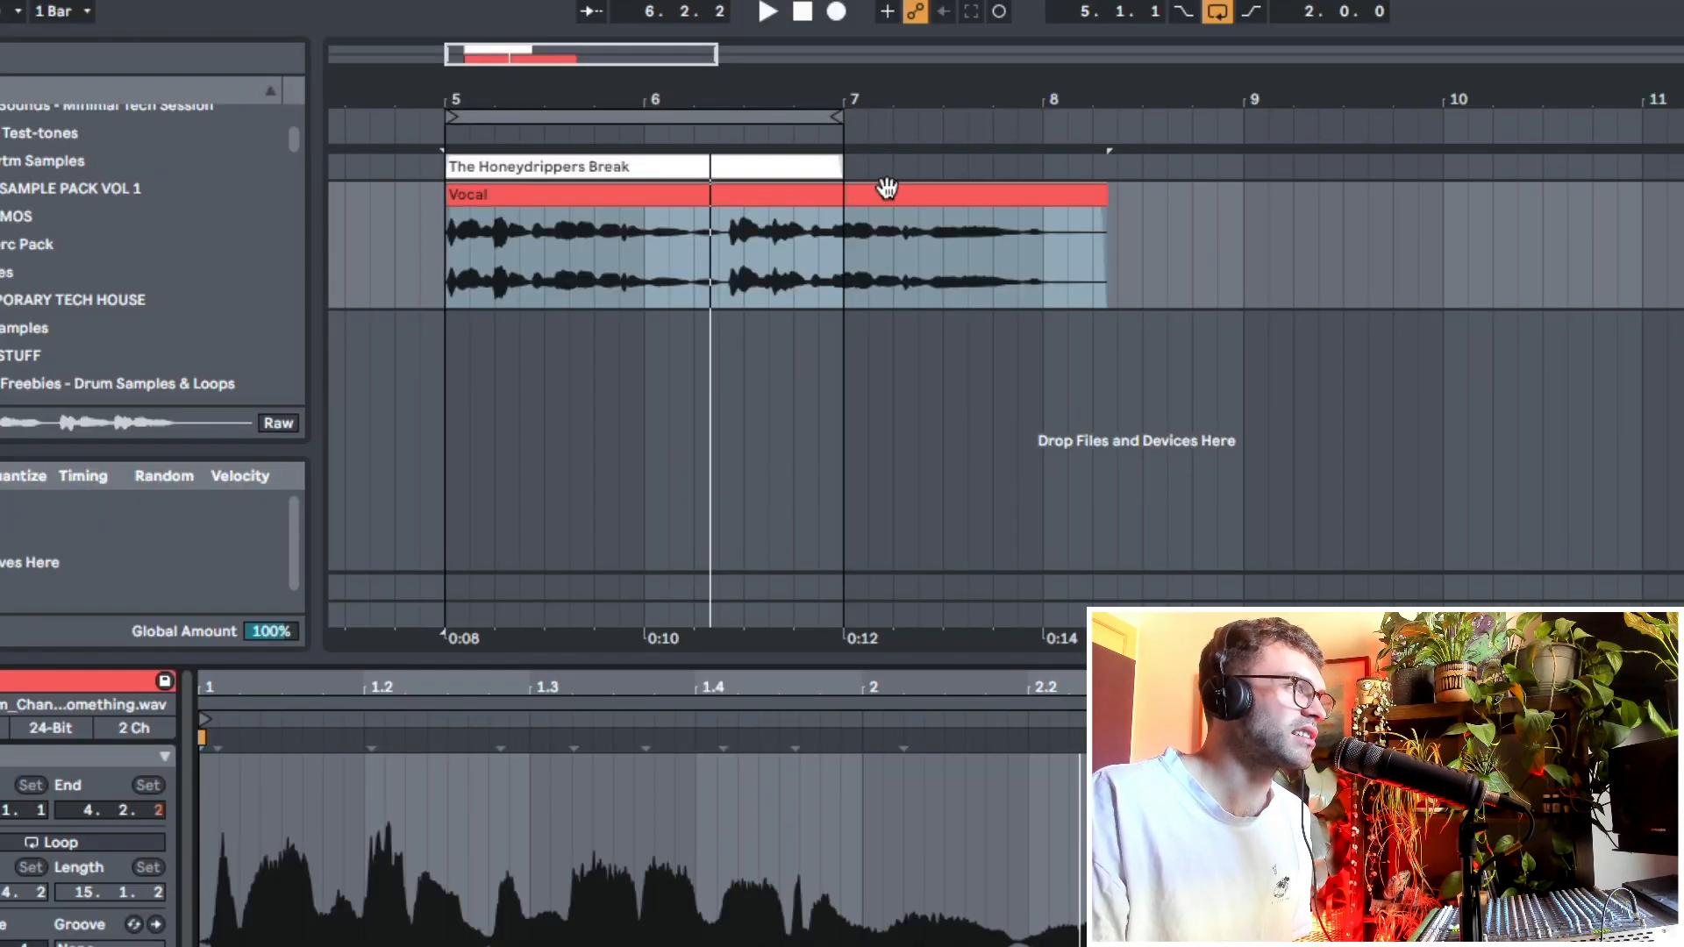
{"action": "key", "text": "space"}
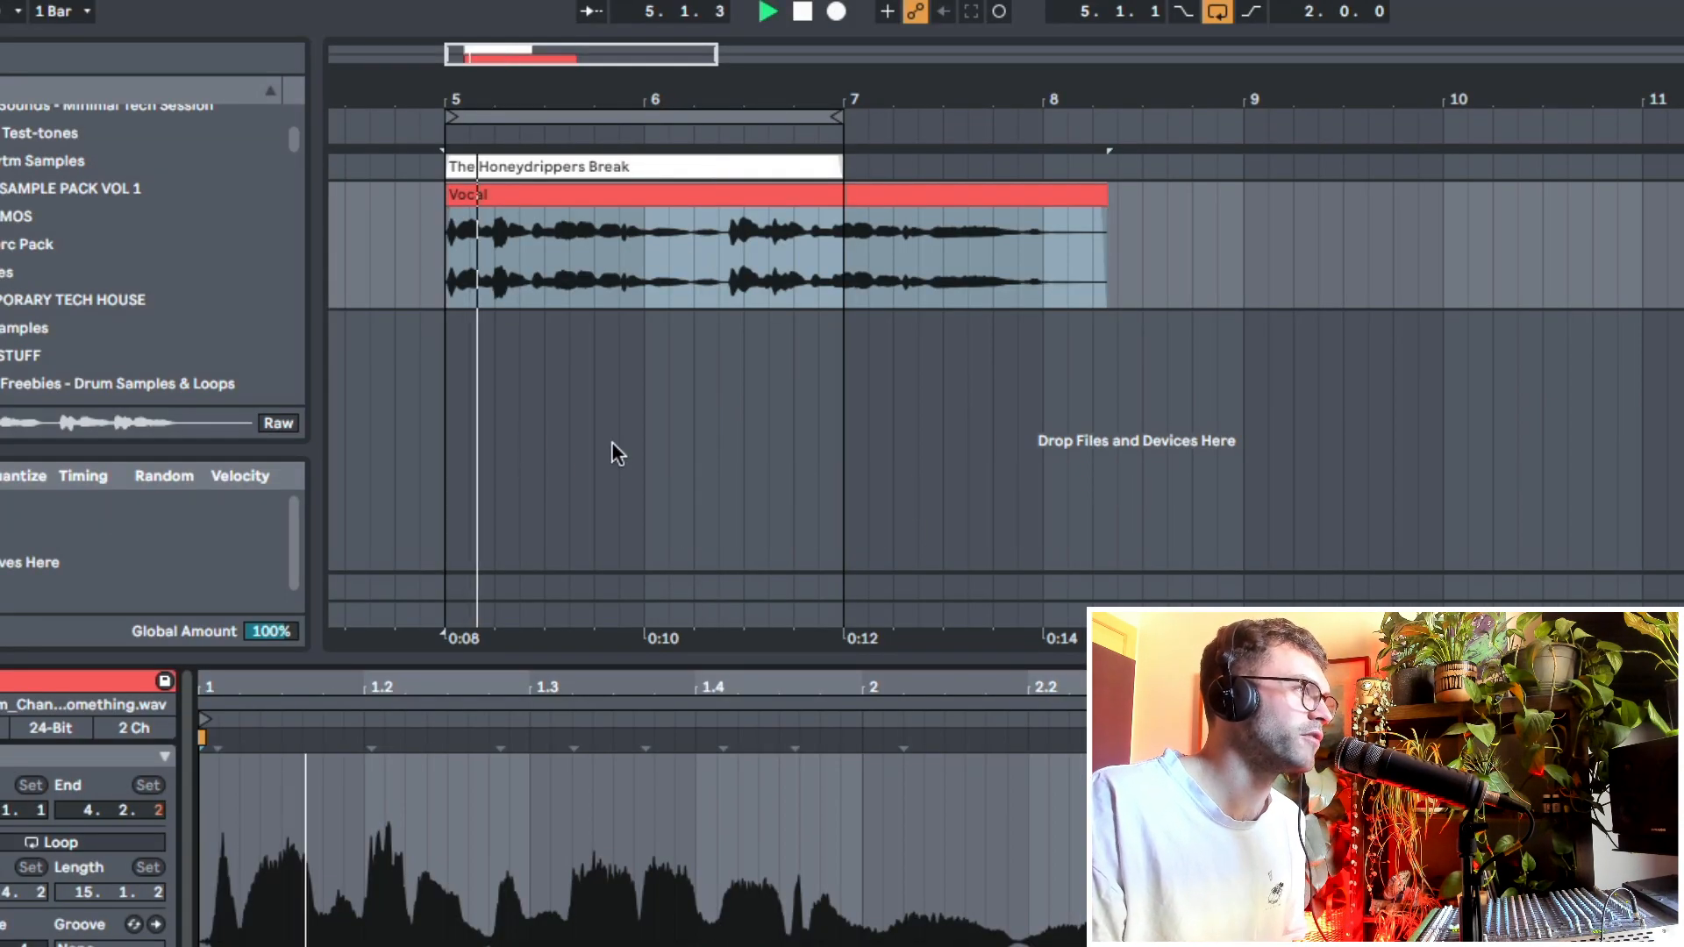
{"action": "left_click_drag", "start_coordinate": [891, 72], "coordinate": [611, 17]}
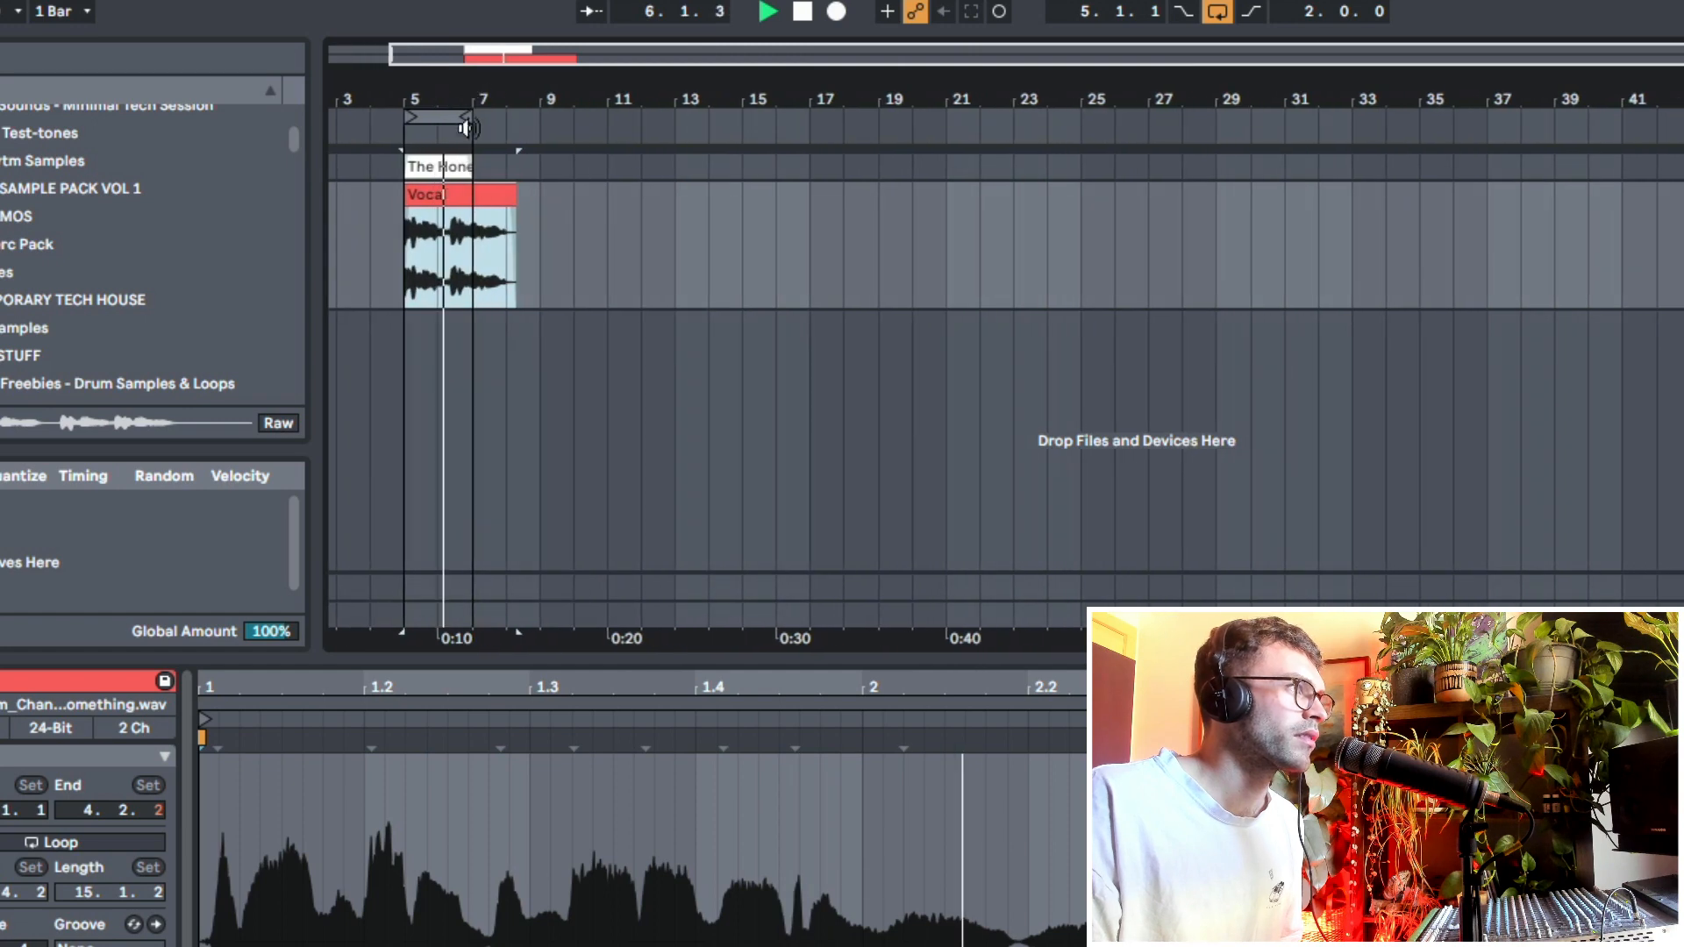
Extend the arrangement loop to bar 31, stretch the vocal clip to about bar 10, and play the result.
{"action": "key", "text": "space"}
{"action": "left_click_drag", "start_coordinate": [469, 117], "coordinate": [1283, 116]}
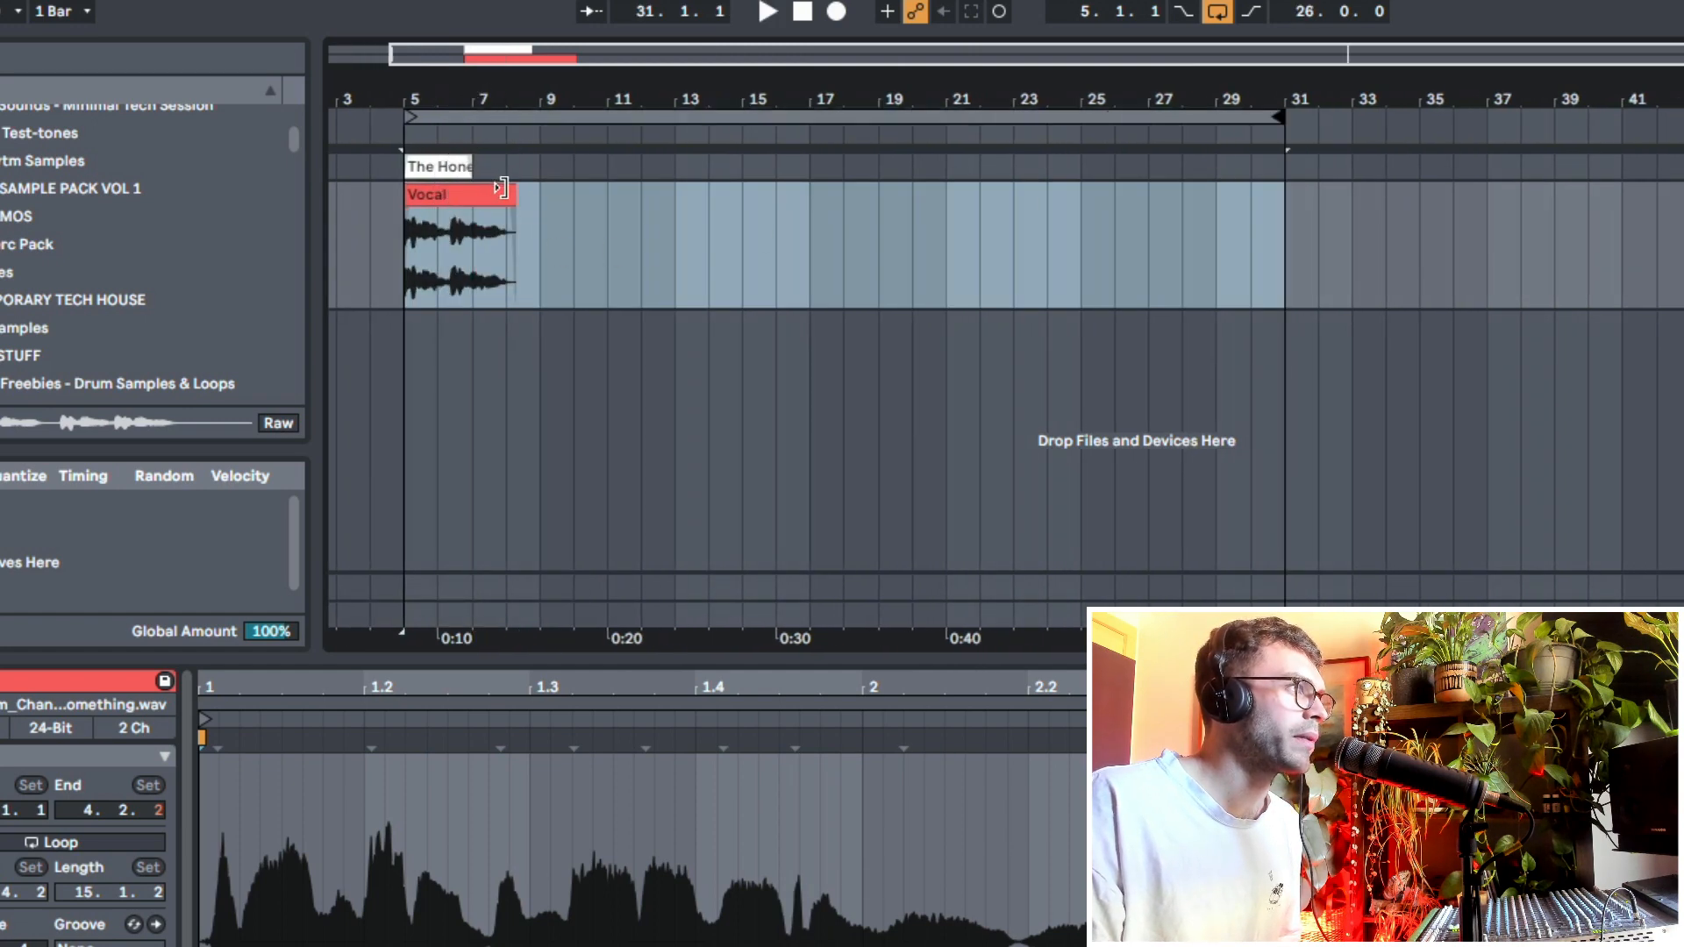
{"action": "left_click_drag", "start_coordinate": [502, 189], "coordinate": [583, 196]}
{"action": "key", "text": "space"}
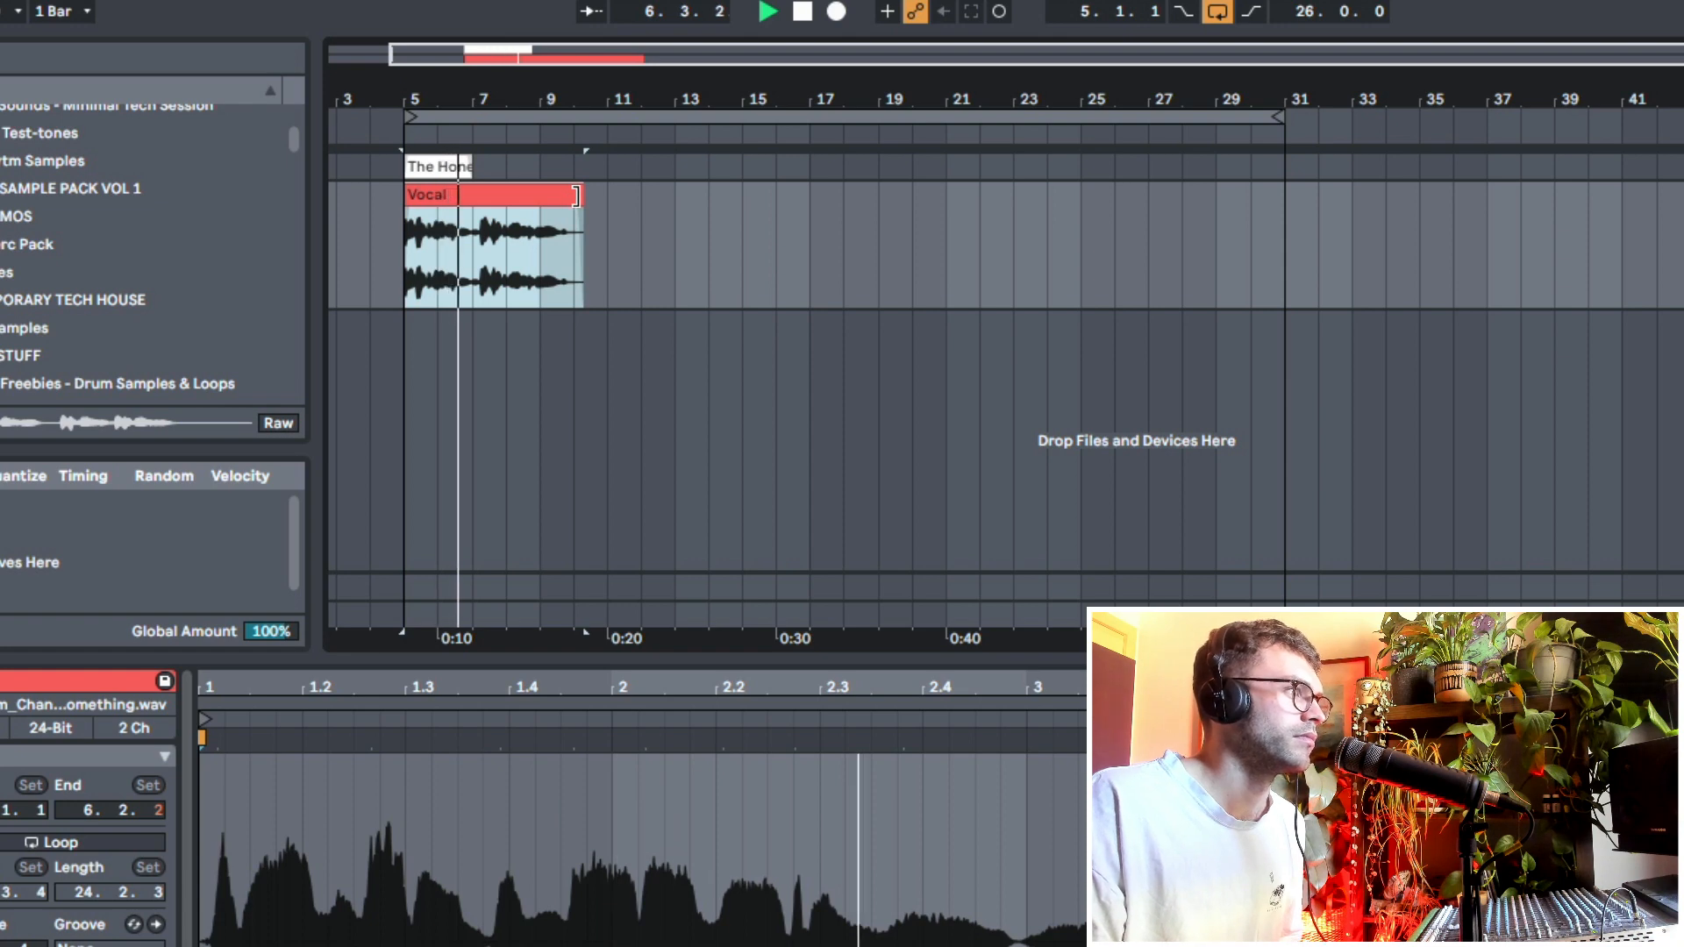
{"action": "key", "text": "space"}
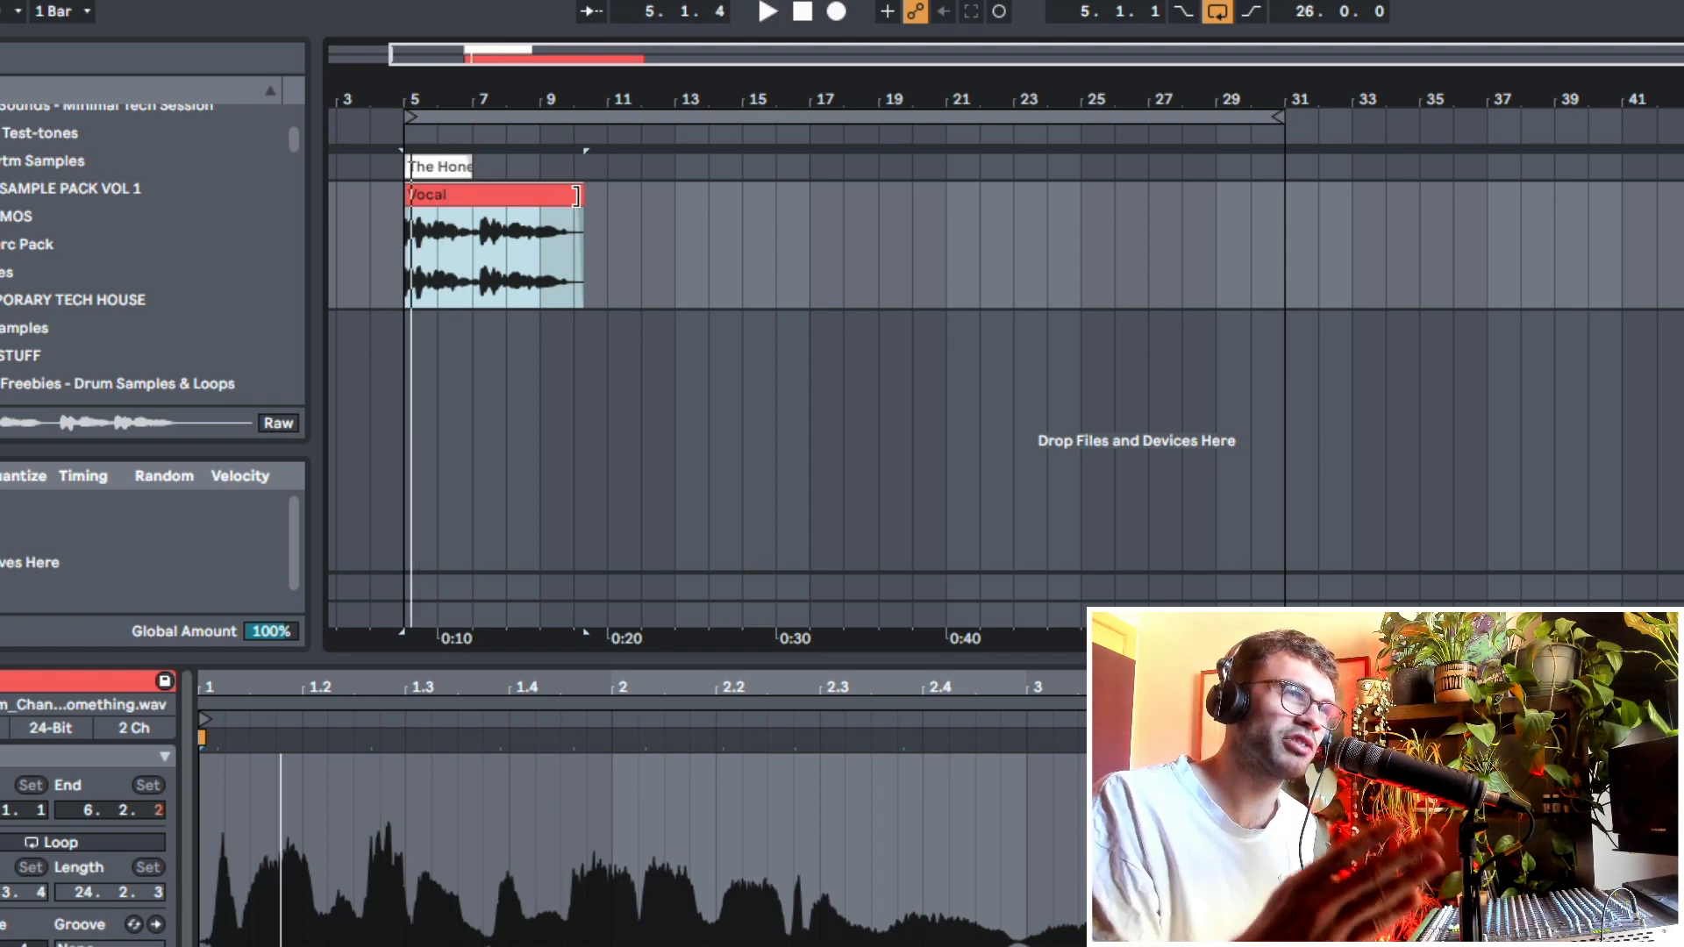
{"action": "key", "text": "space"}
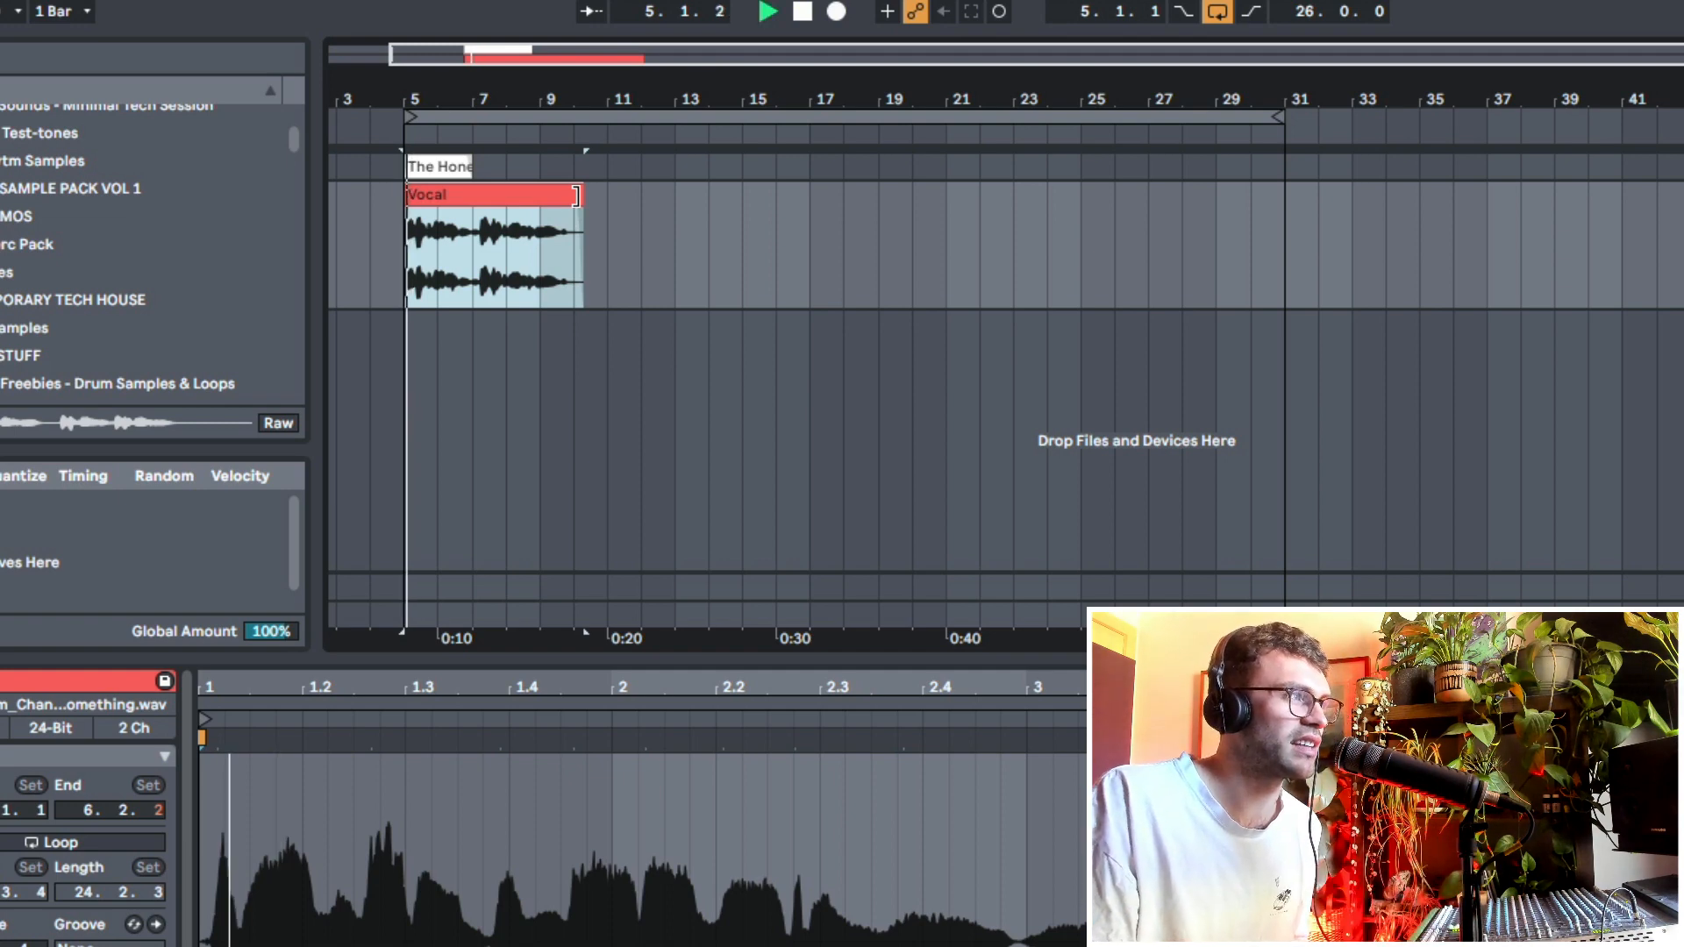
{"action": "key", "text": "space"}
Stretch the vocal clip further in Complex mode, to about bar 12 and bar 14, and listen to the result.
{"action": "left_click_drag", "start_coordinate": [576, 195], "coordinate": [646, 196]}
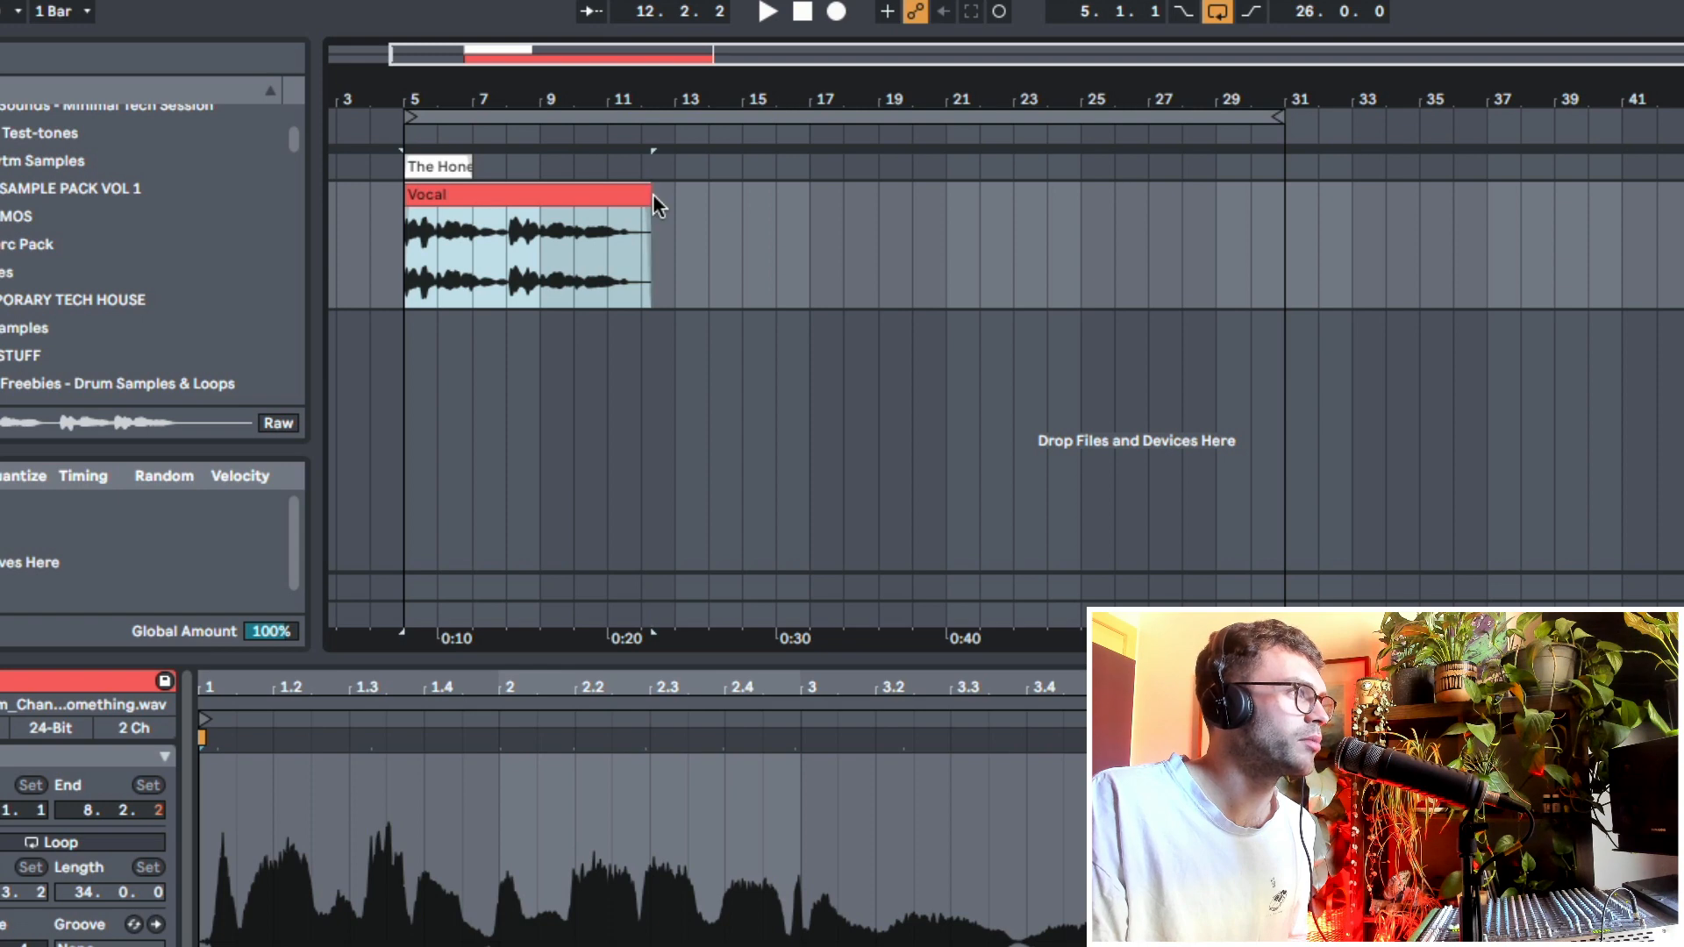
{"action": "key", "text": "space"}
{"action": "left_click_drag", "start_coordinate": [650, 195], "coordinate": [698, 194]}
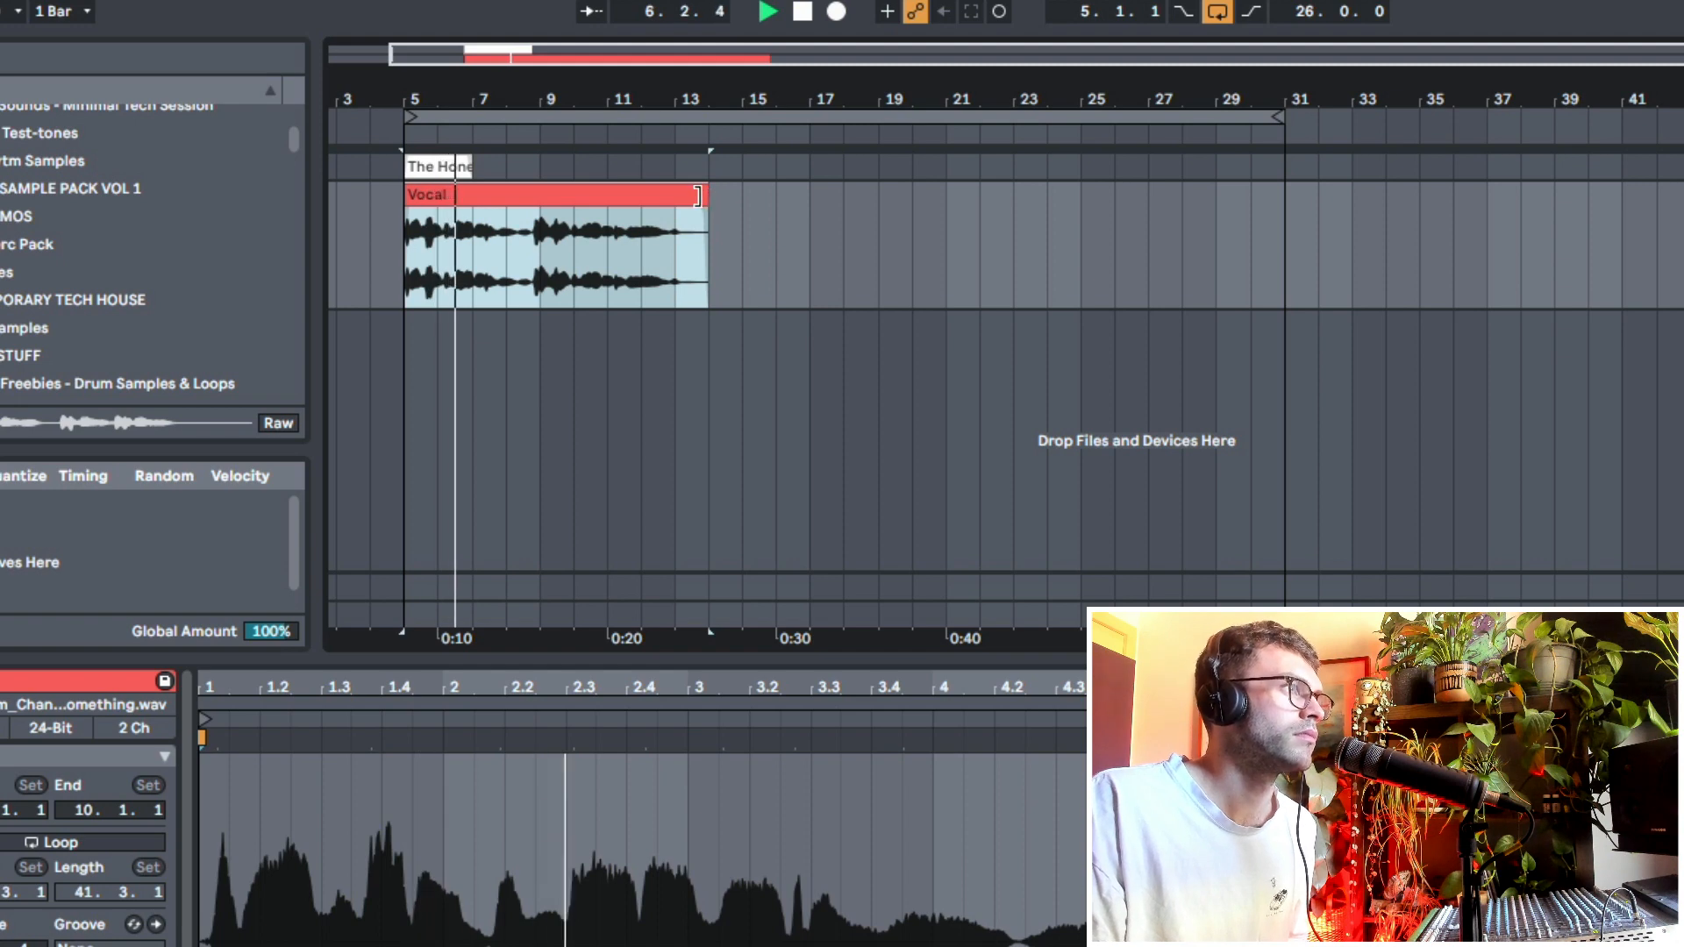
{"action": "key", "text": "space"}
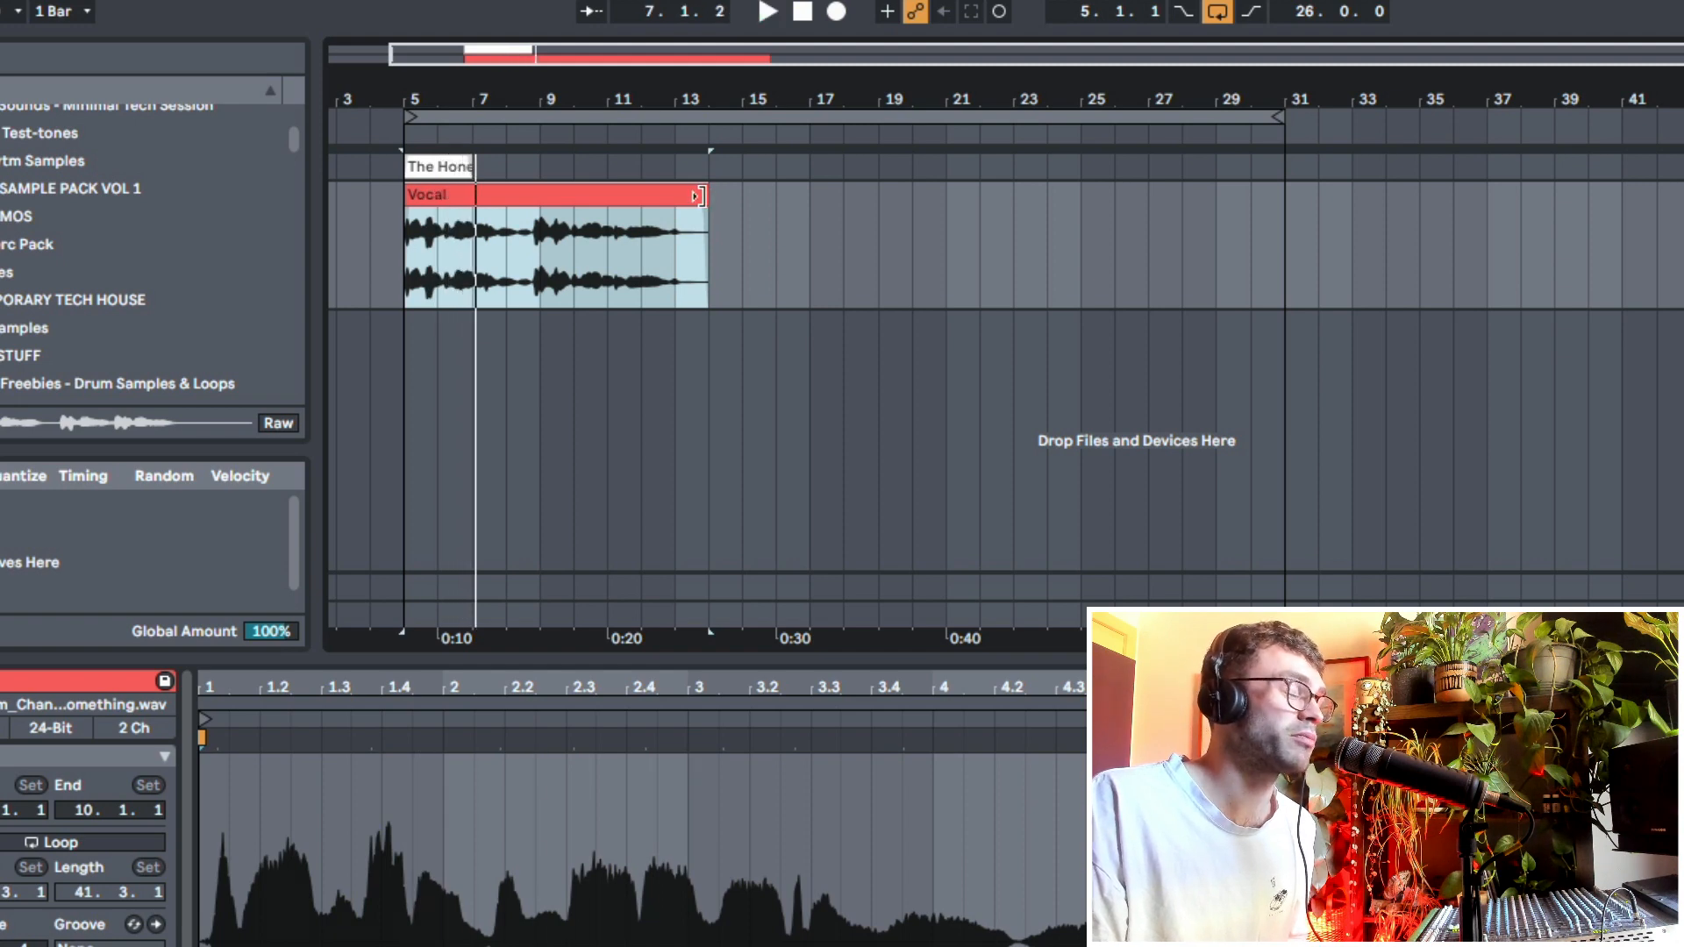
Stretch the vocal clip to just past bar 31 and switch its warp mode to Complex Pro during playback.
{"action": "left_click_drag", "start_coordinate": [699, 195], "coordinate": [1303, 195]}
{"action": "key", "text": "space"}
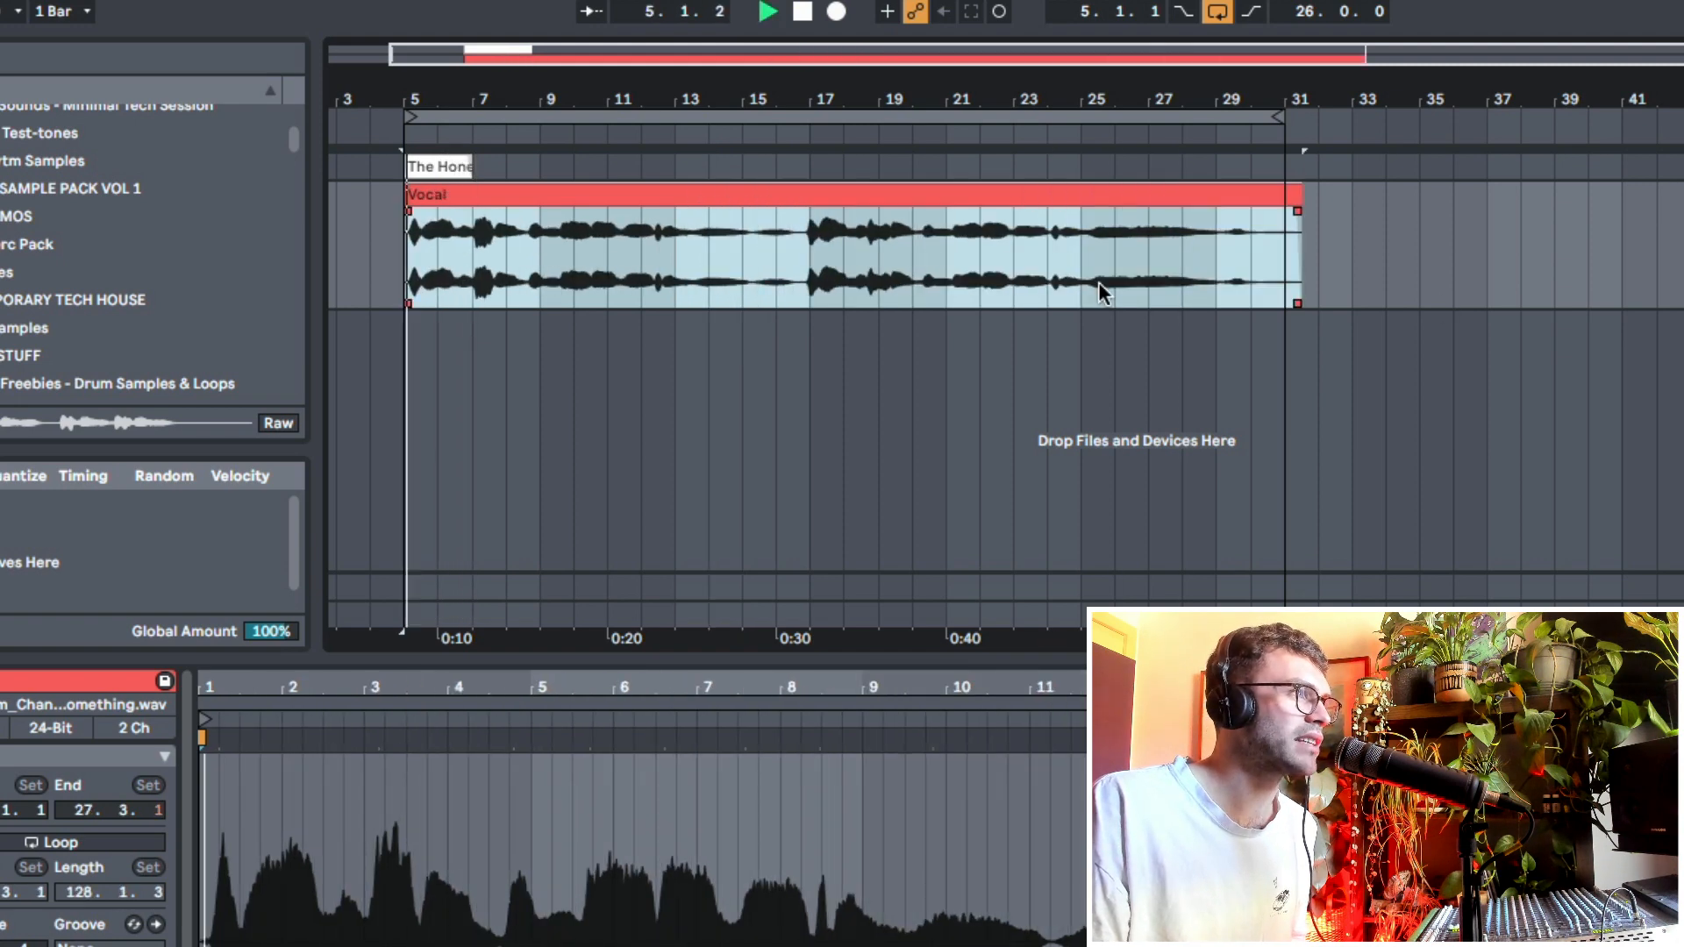
{"action": "left_click", "coordinate": [656, 265]}
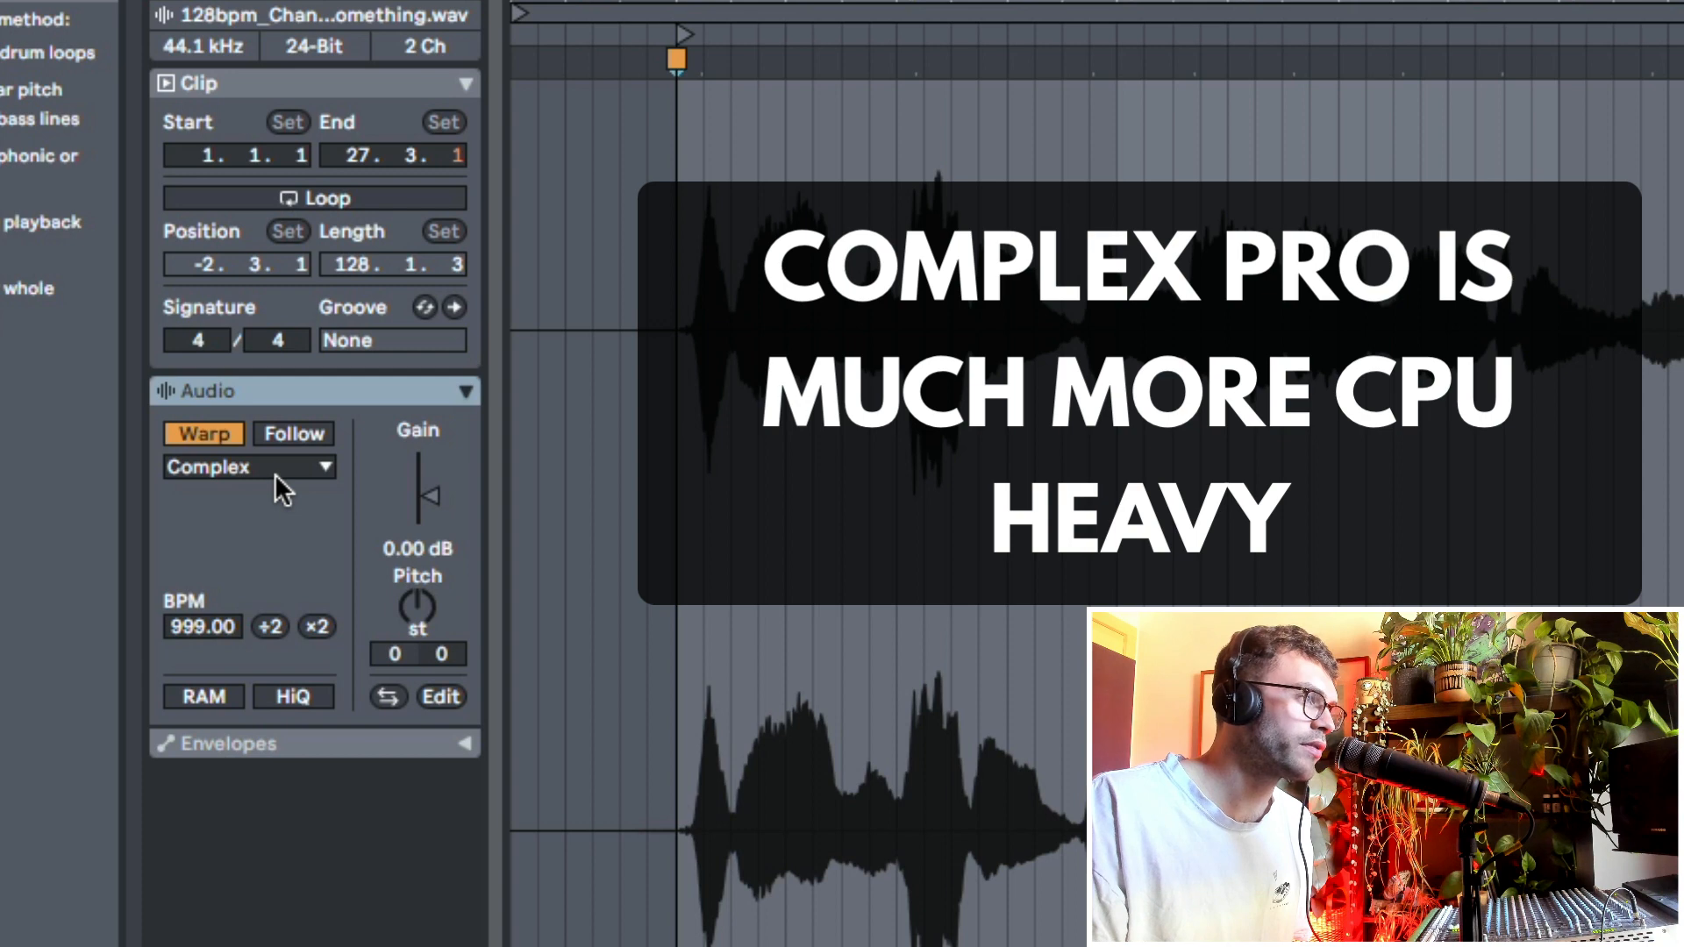
{"action": "left_click", "coordinate": [275, 474]}
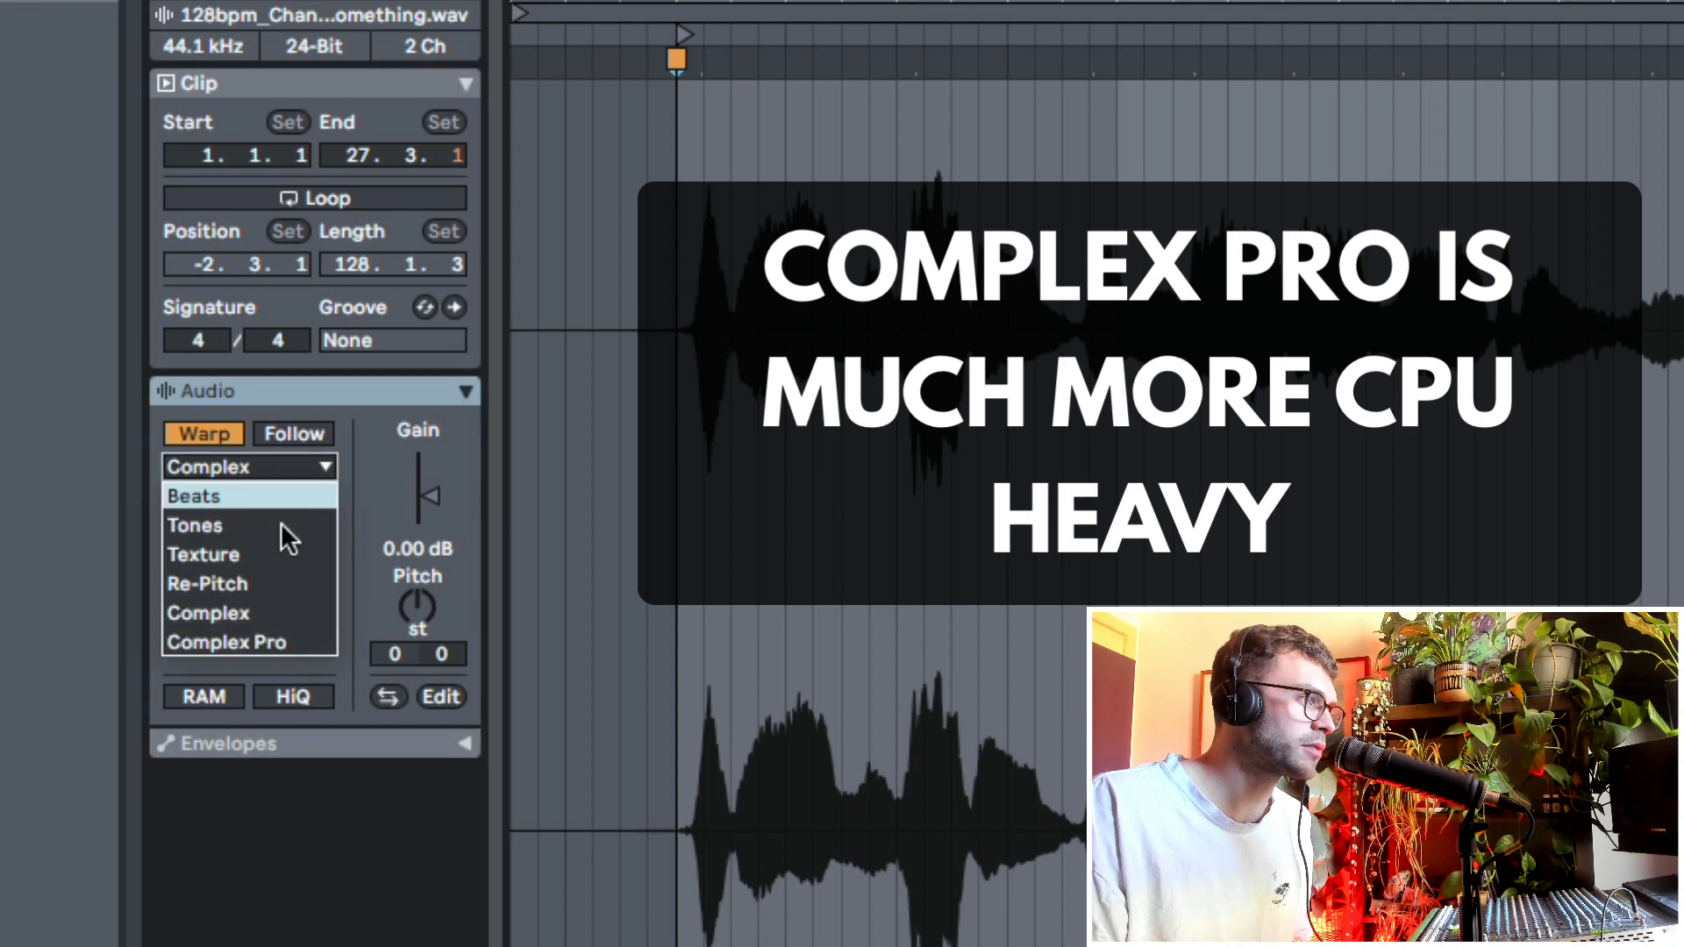
{"action": "left_click", "coordinate": [283, 640]}
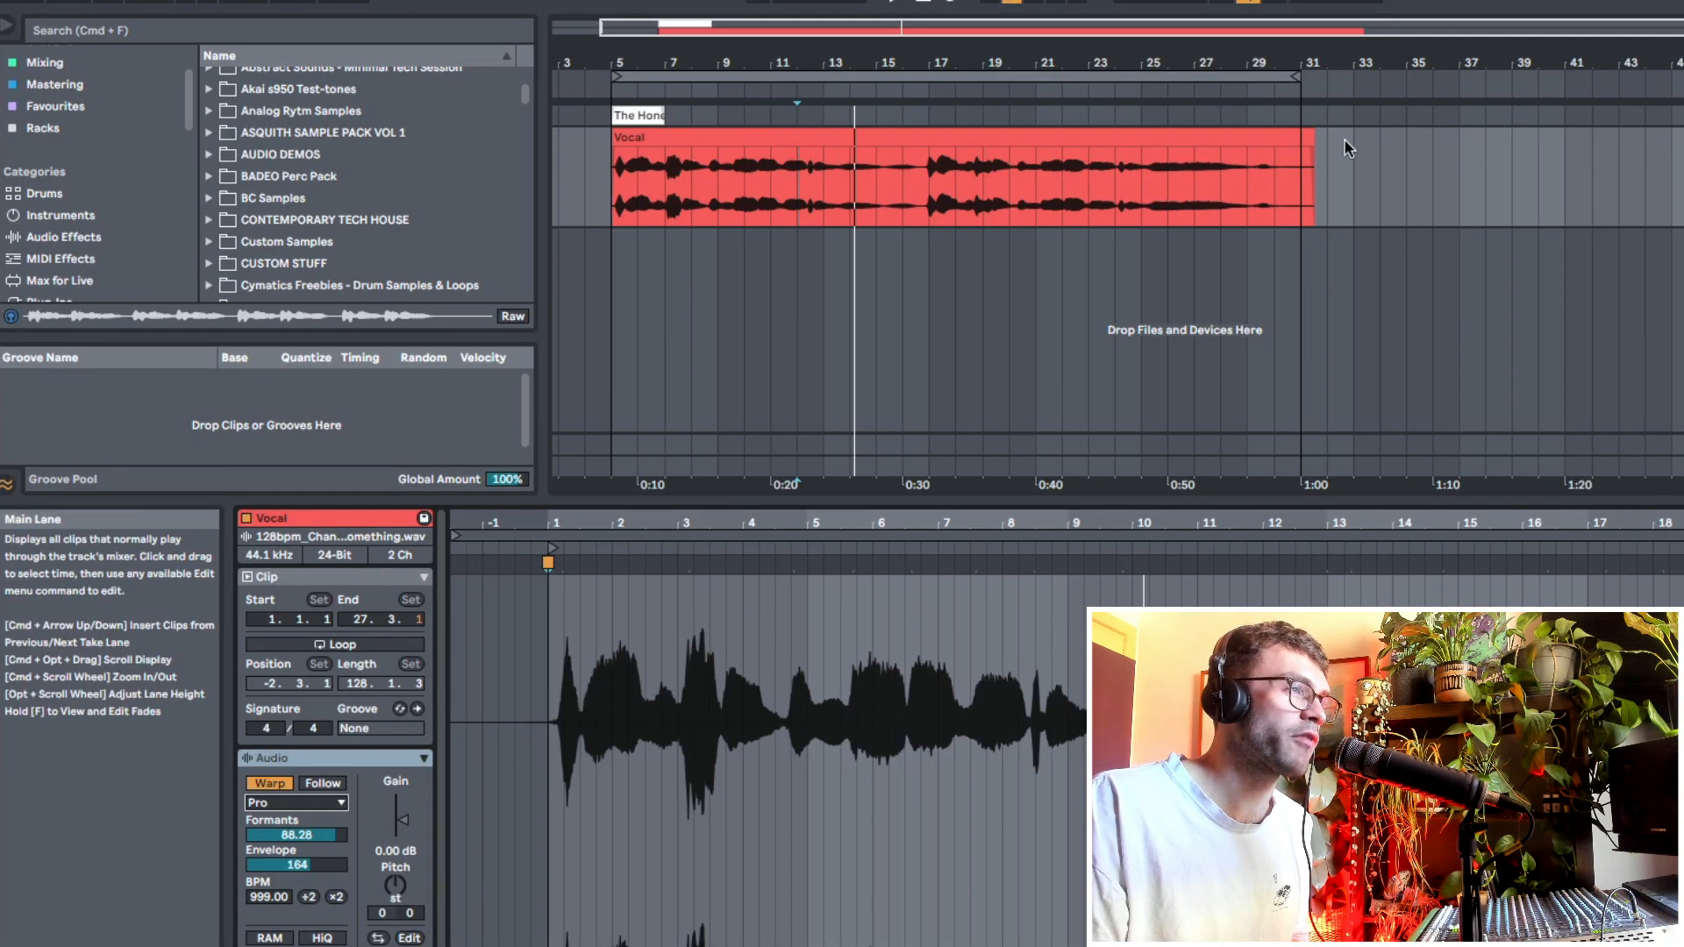
Shrink the vocal clip to end at bar 17 and shorten the arrangement loop to match.
{"action": "left_click_drag", "start_coordinate": [1313, 160], "coordinate": [929, 162]}
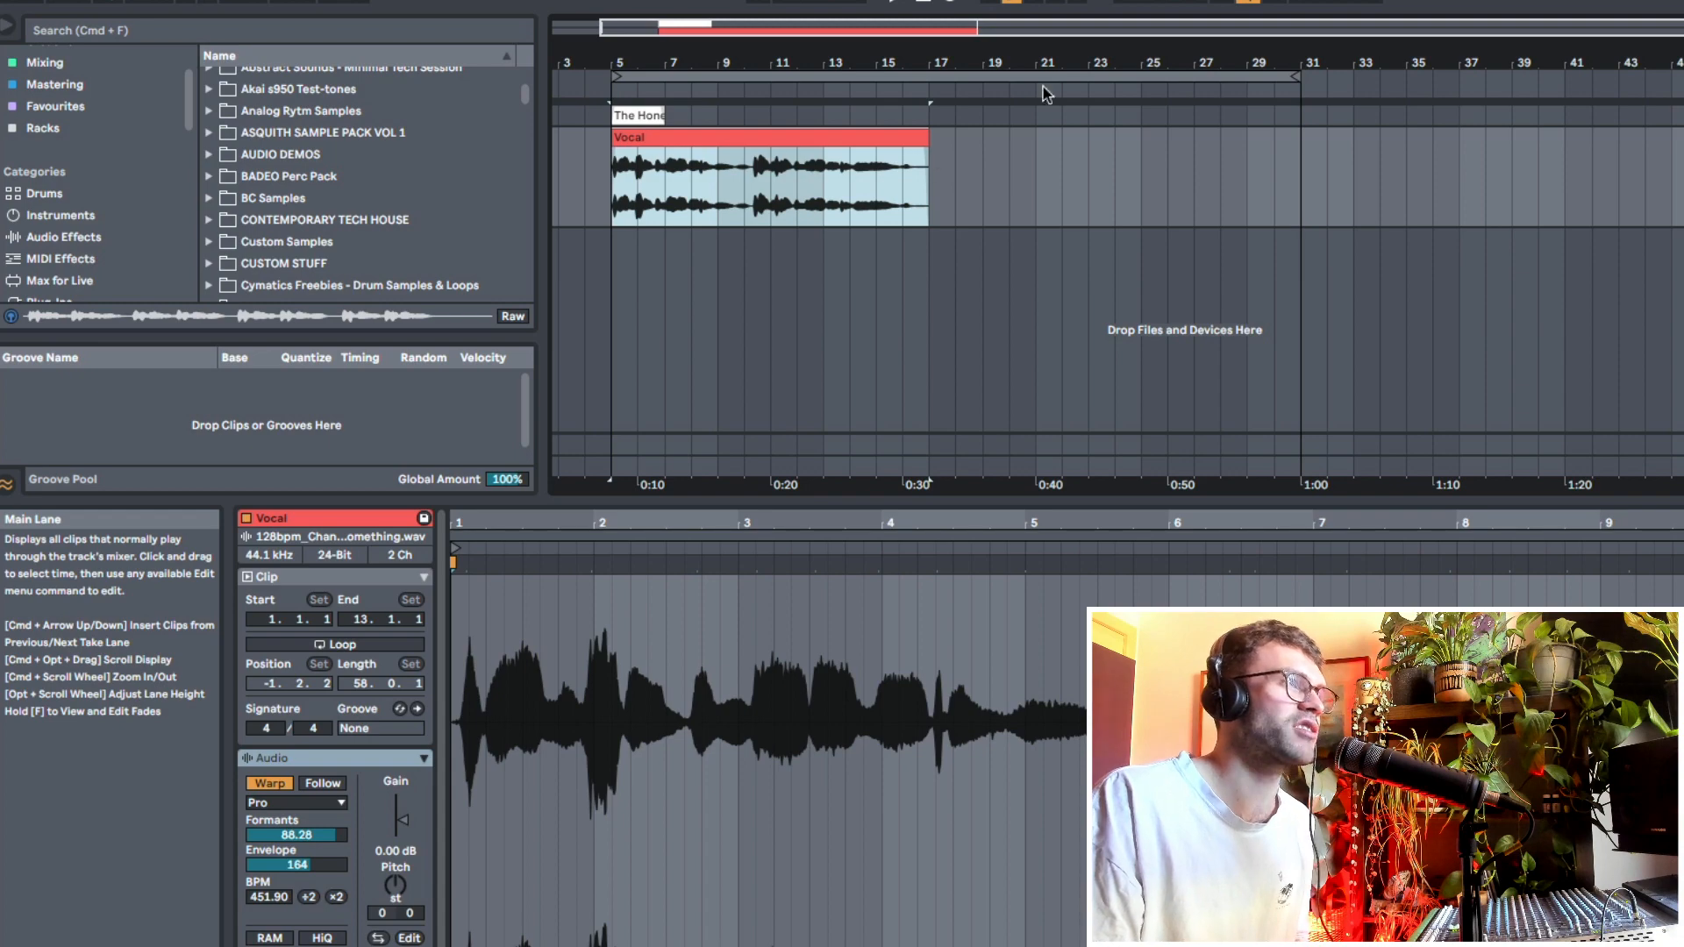
{"action": "left_click", "coordinate": [1293, 77]}
{"action": "left_click_drag", "start_coordinate": [1293, 77], "coordinate": [925, 77]}
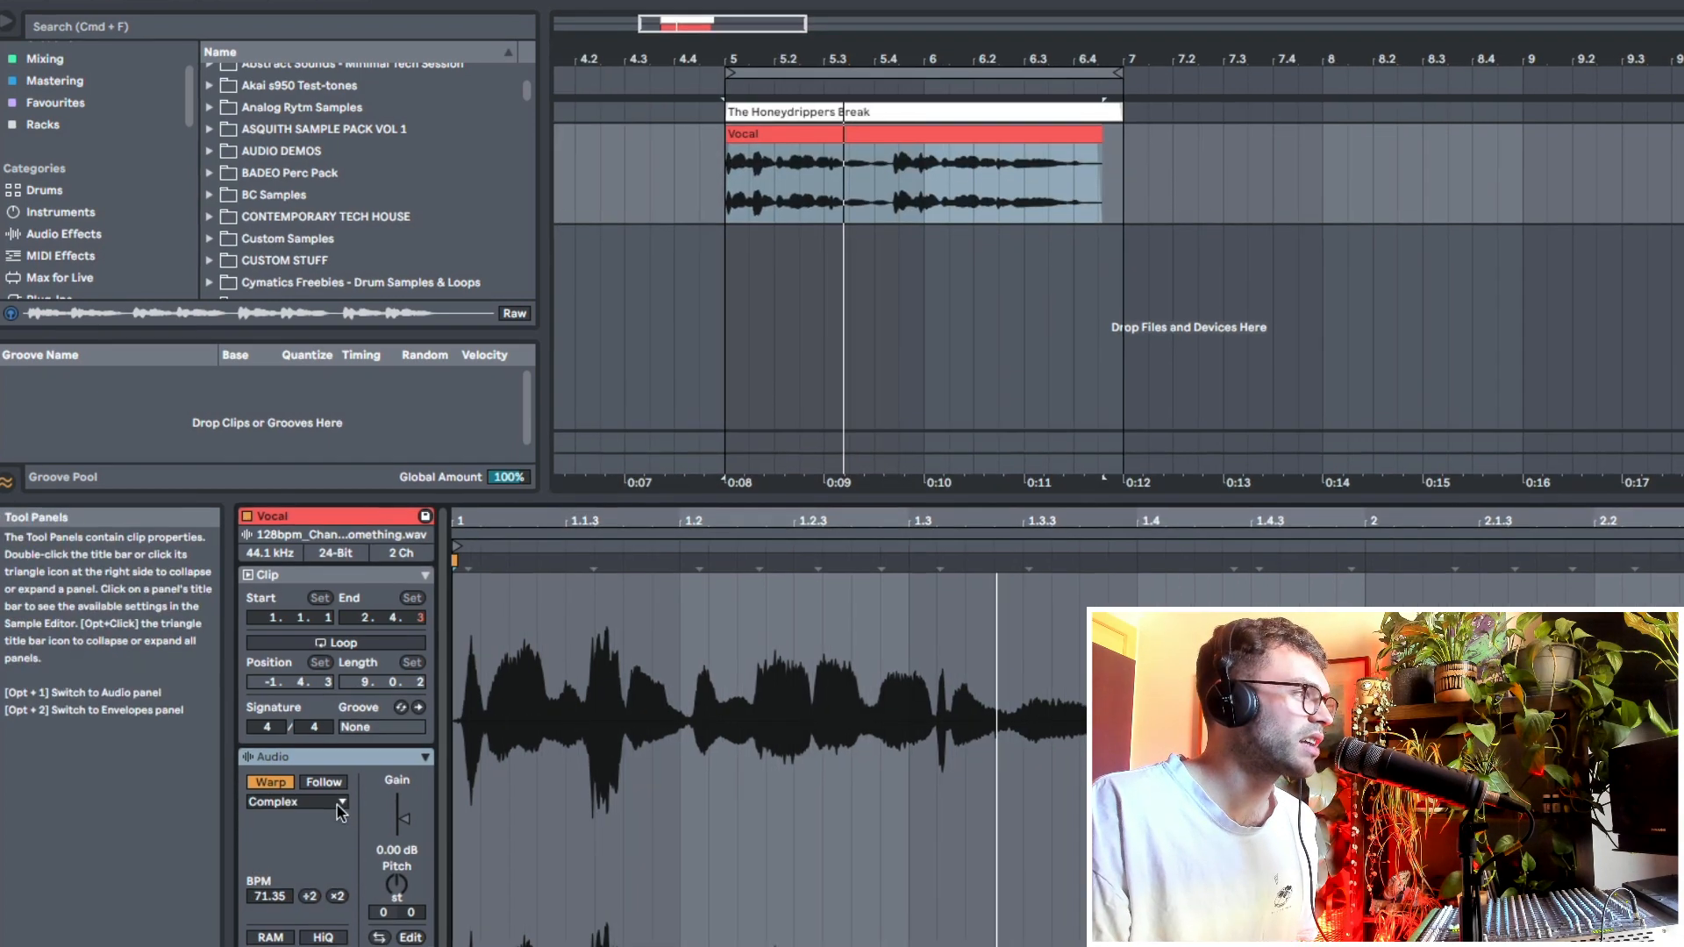
Use Complex warping on the vocal clip and transpose it up 7 semitones.
{"action": "left_click", "coordinate": [336, 805]}
{"action": "left_click", "coordinate": [339, 807]}
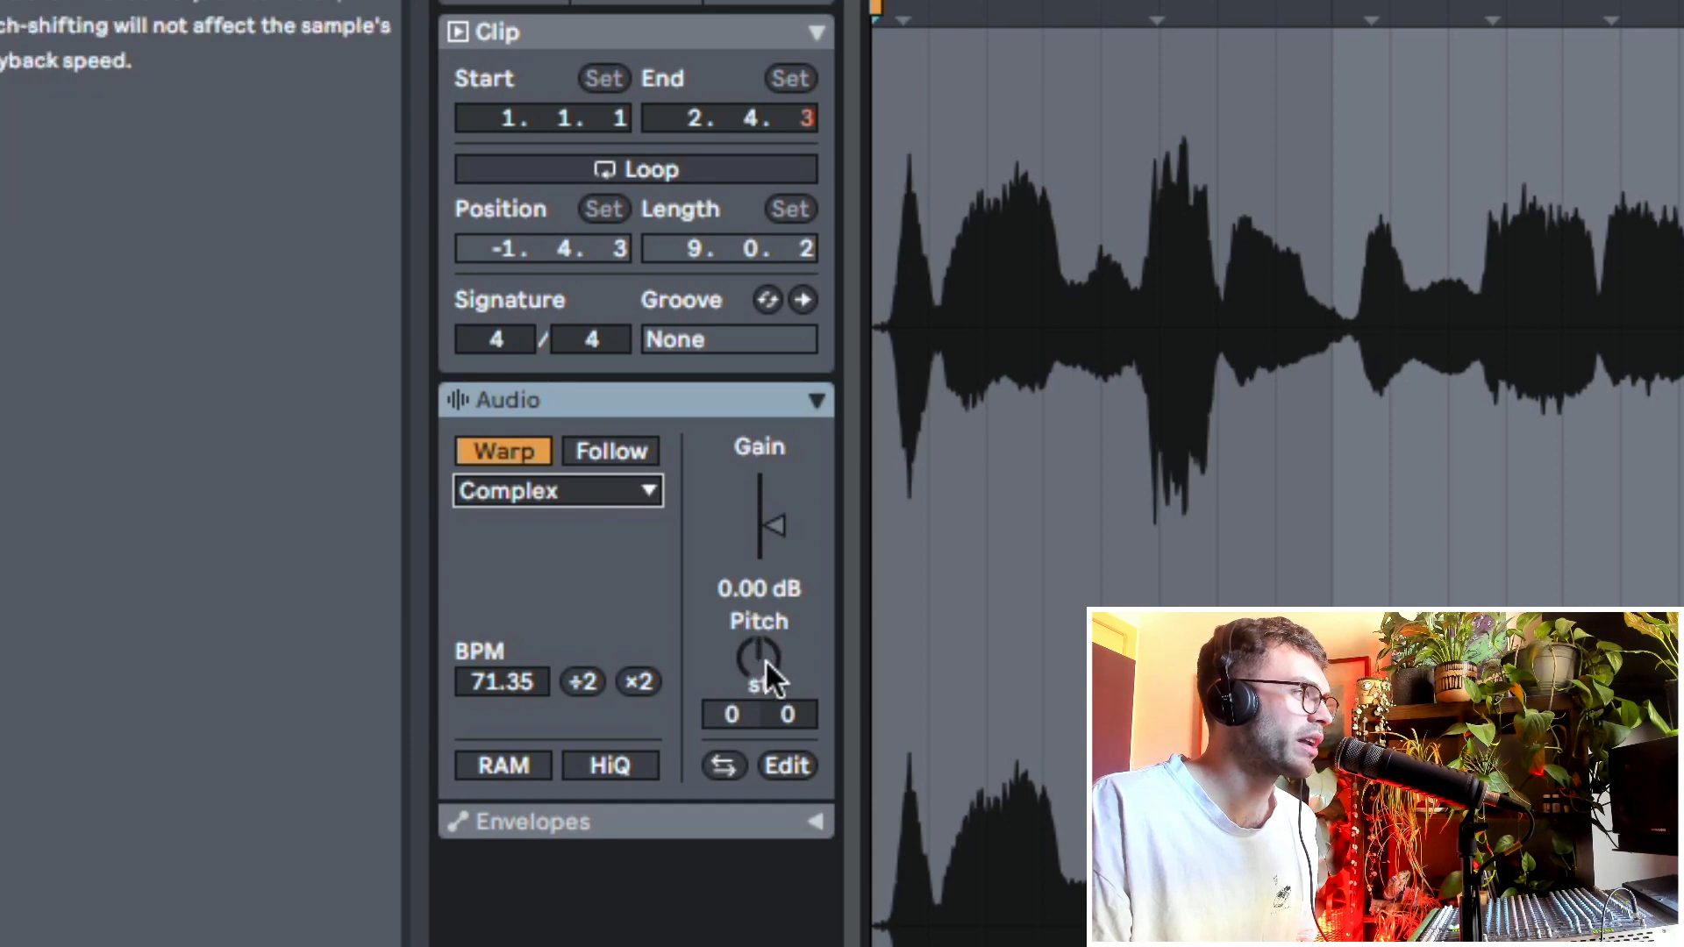
{"action": "left_click_drag", "start_coordinate": [762, 660], "coordinate": [761, 624]}
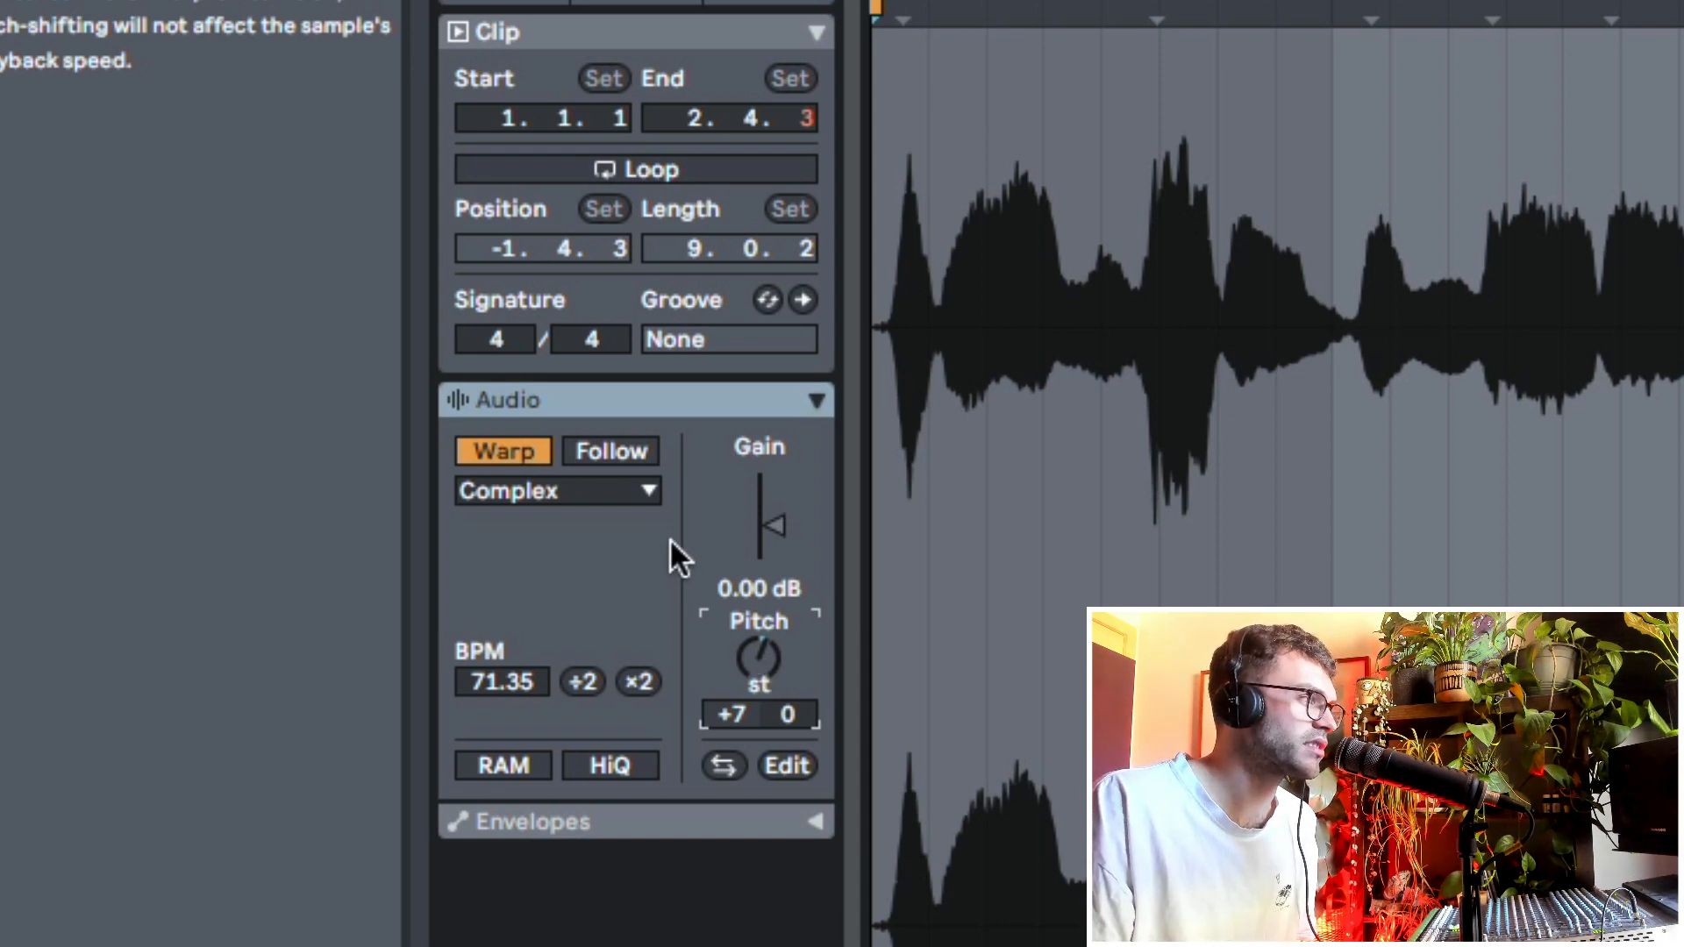
Set the vocal clip's warp mode to Complex Pro with Formants at 100.
{"action": "left_click", "coordinate": [623, 493]}
{"action": "left_click", "coordinate": [580, 689]}
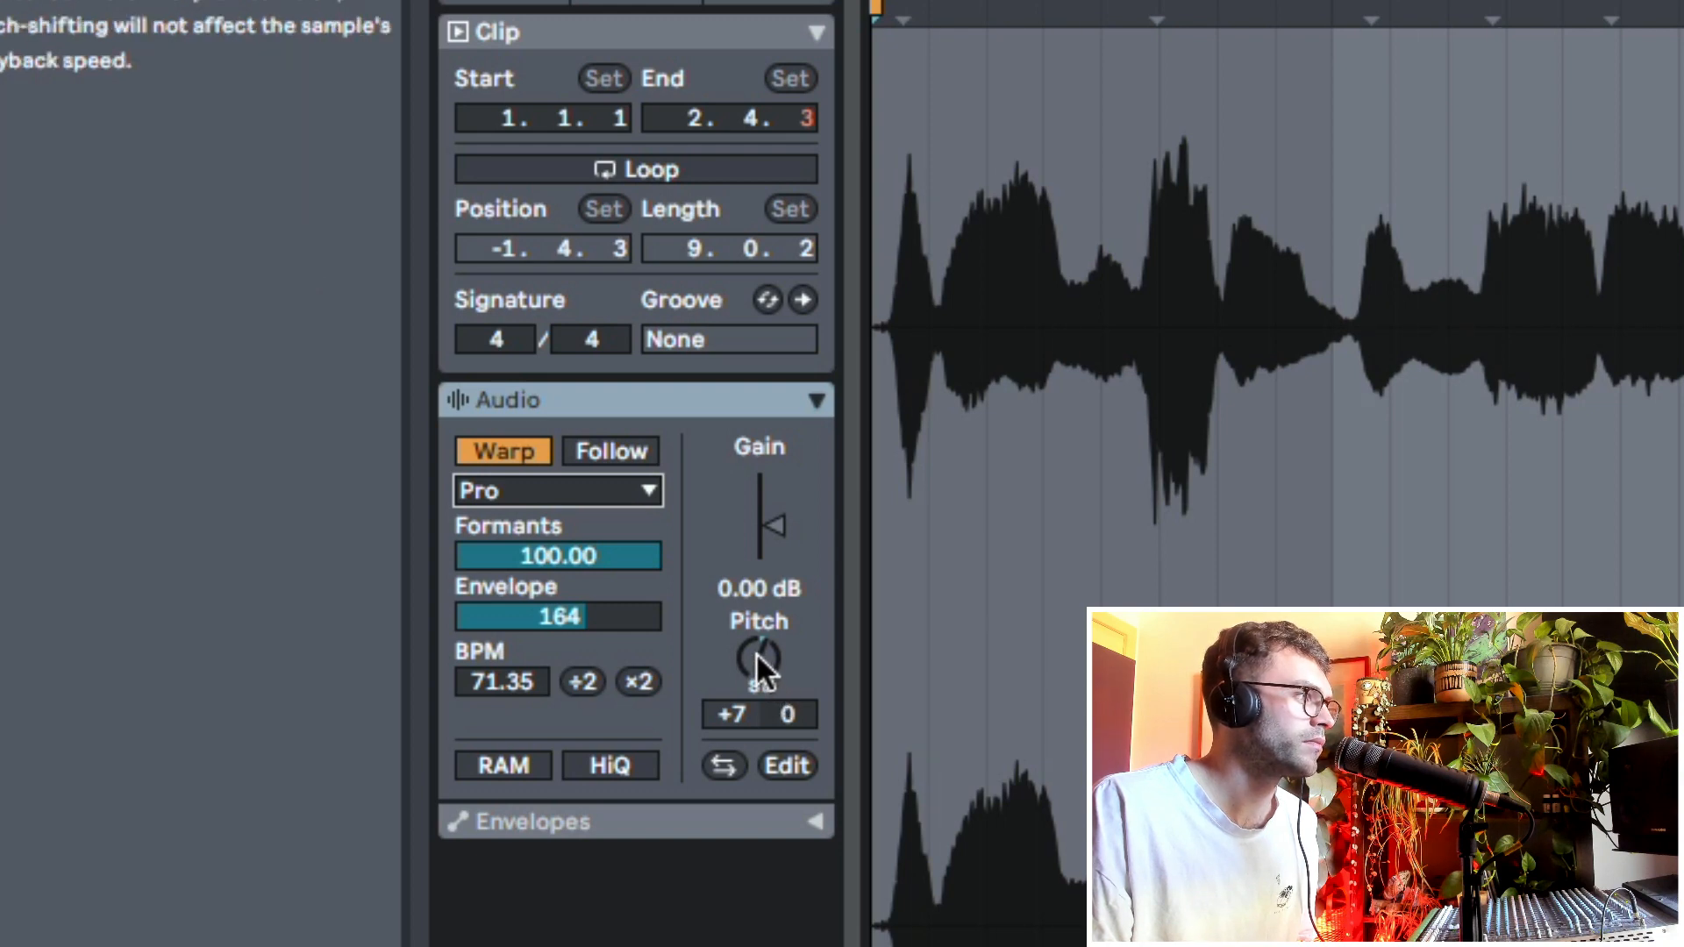
{"action": "mouse_move", "coordinate": [518, 561]}
{"action": "left_mouse_down"}
{"action": "mouse_move", "coordinate": [518, 651]}
{"action": "mouse_move", "coordinate": [517, 562]}
{"action": "left_mouse_up"}
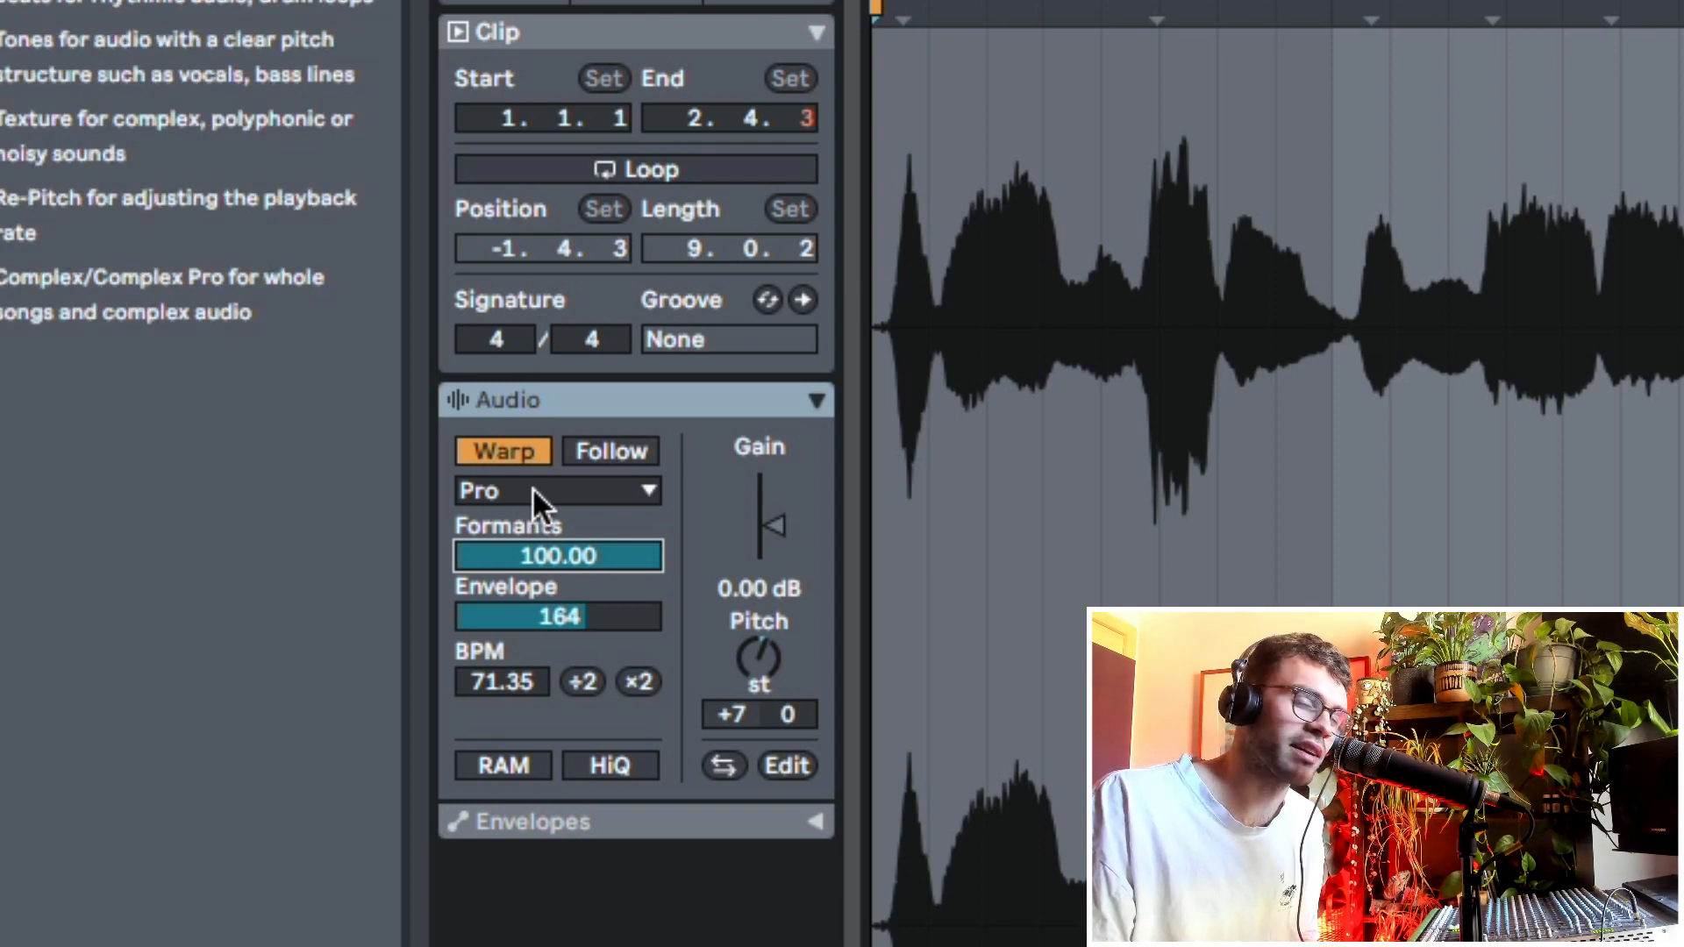
Compare Complex Pro Envelope values of 234, 248 and 124 on the transposed vocal clip.
{"action": "left_click", "coordinate": [561, 620]}
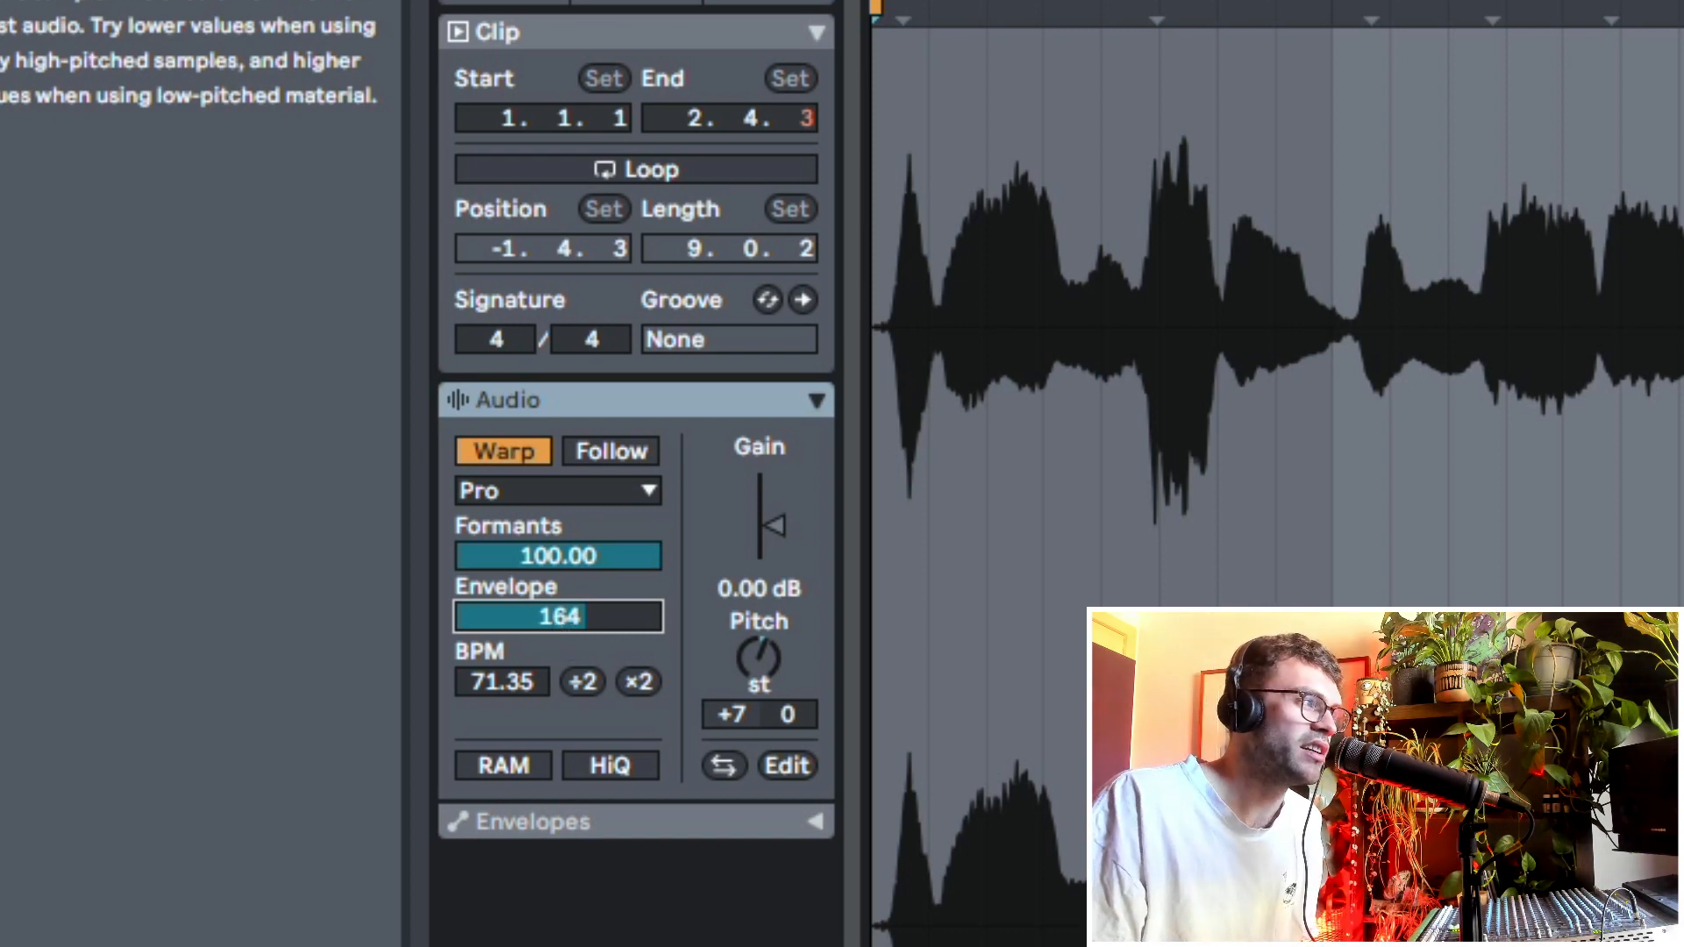
{"action": "mouse_move", "coordinate": [559, 617]}
{"action": "left_mouse_down"}
{"action": "mouse_move", "coordinate": [559, 579]}
{"action": "mouse_move", "coordinate": [559, 675]}
{"action": "mouse_move", "coordinate": [555, 603]}
{"action": "left_mouse_up"}
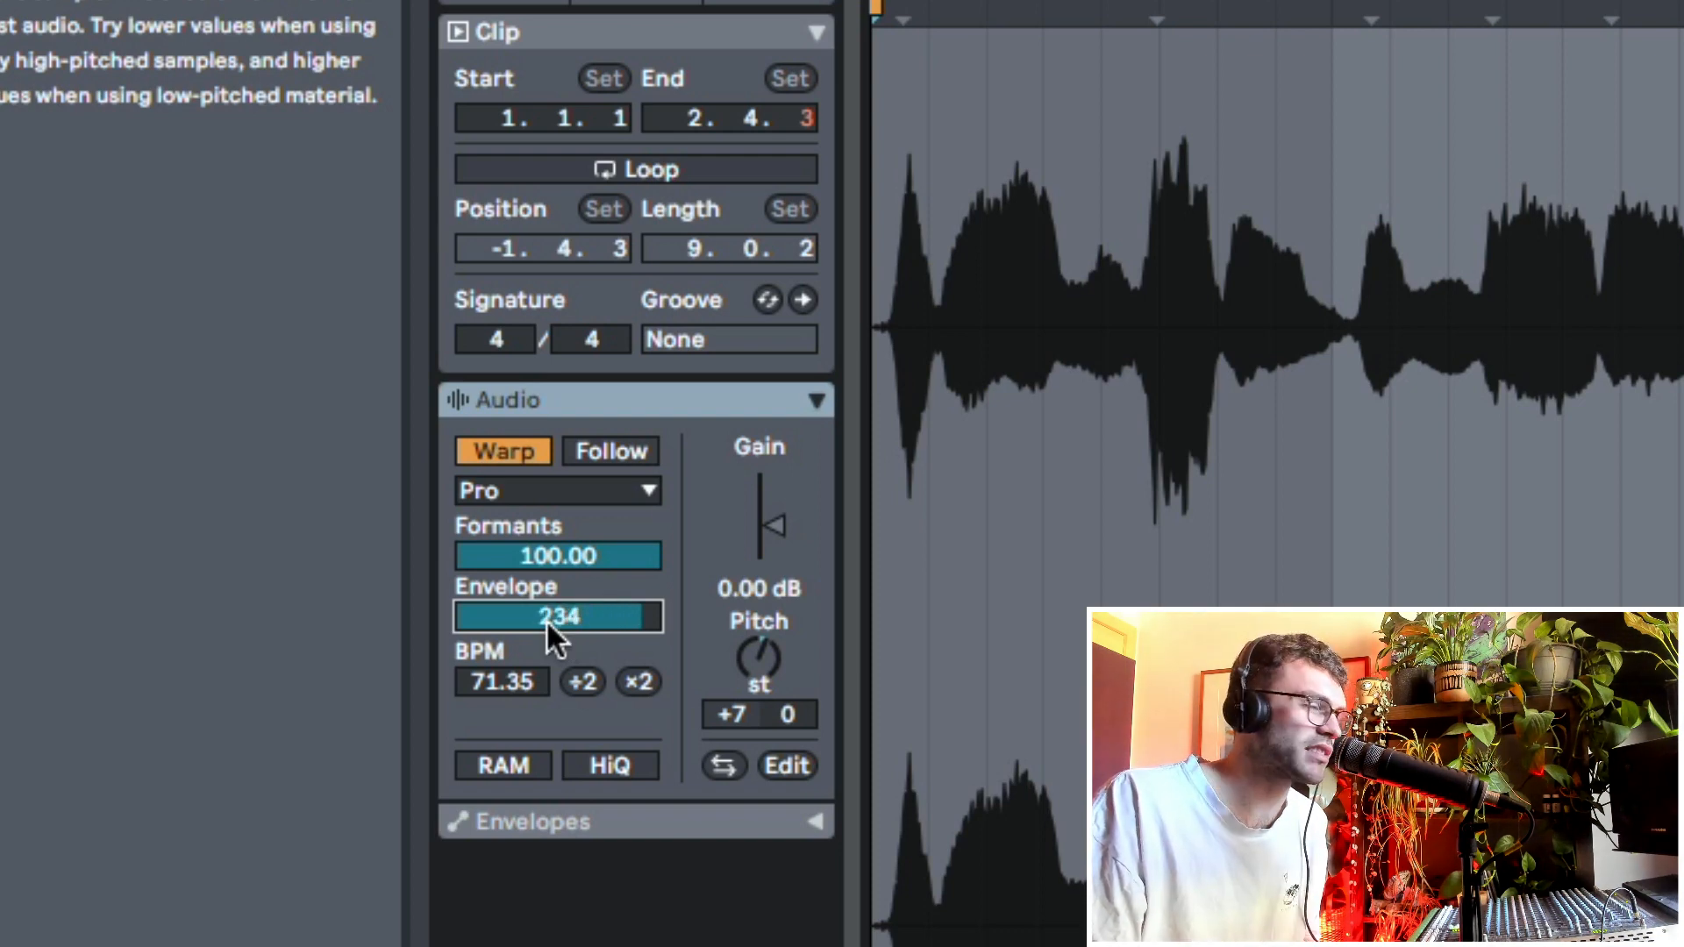
{"action": "left_click_drag", "start_coordinate": [546, 619], "coordinate": [545, 612]}
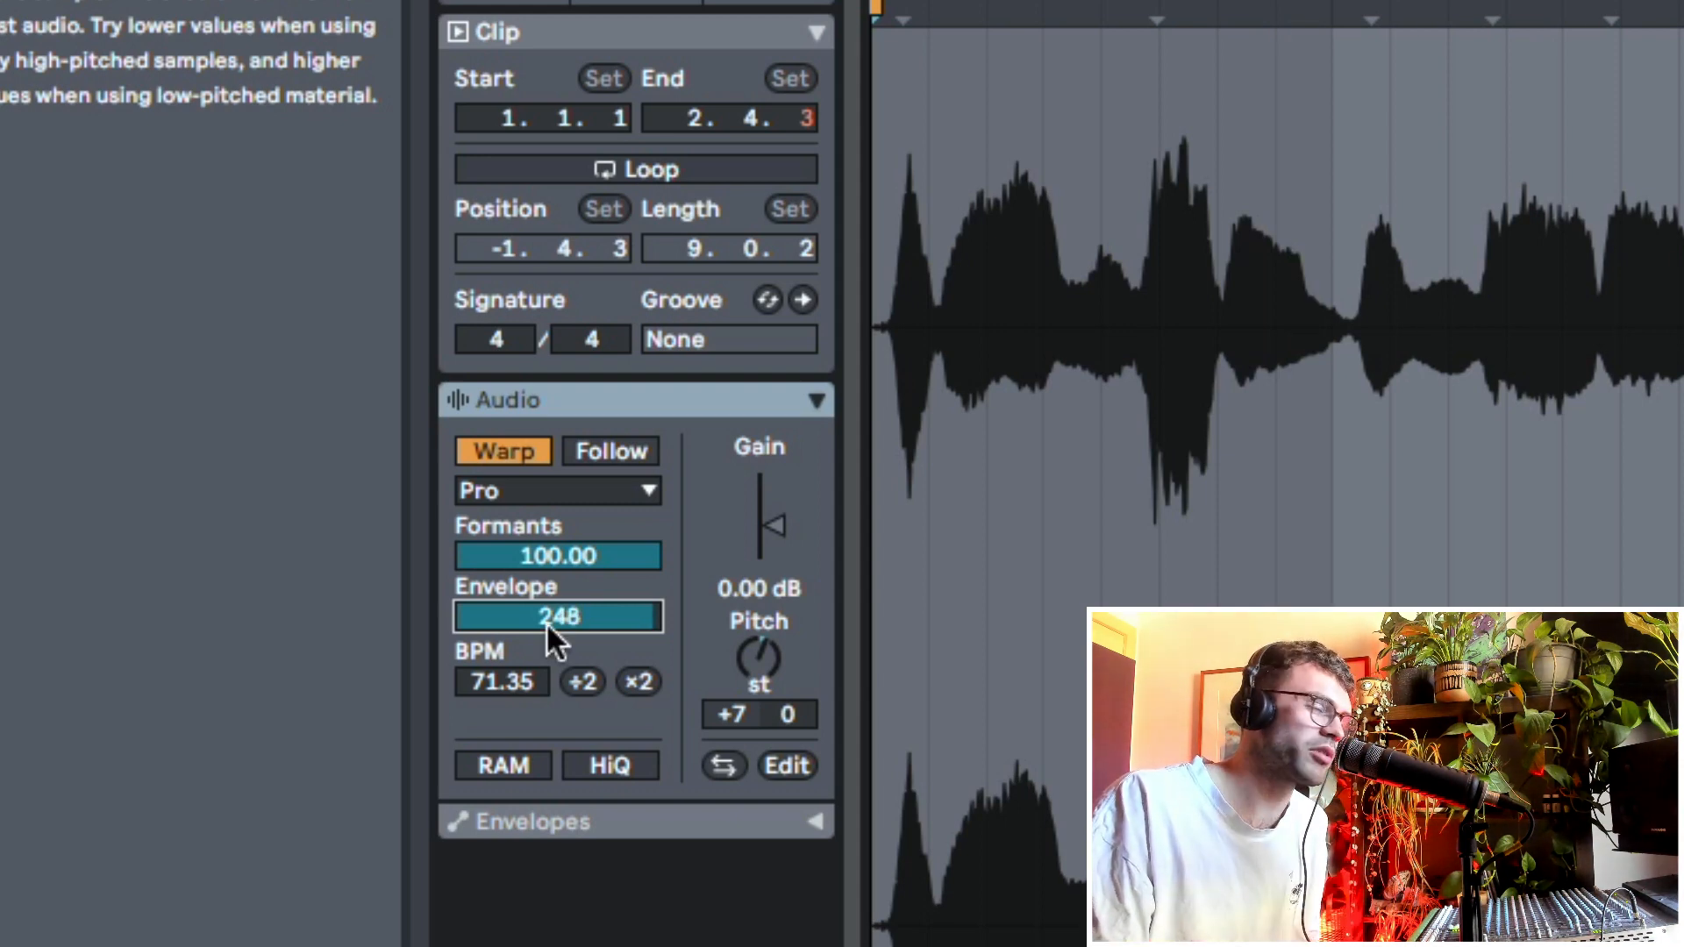
{"action": "left_click_drag", "start_coordinate": [546, 621], "coordinate": [546, 656]}
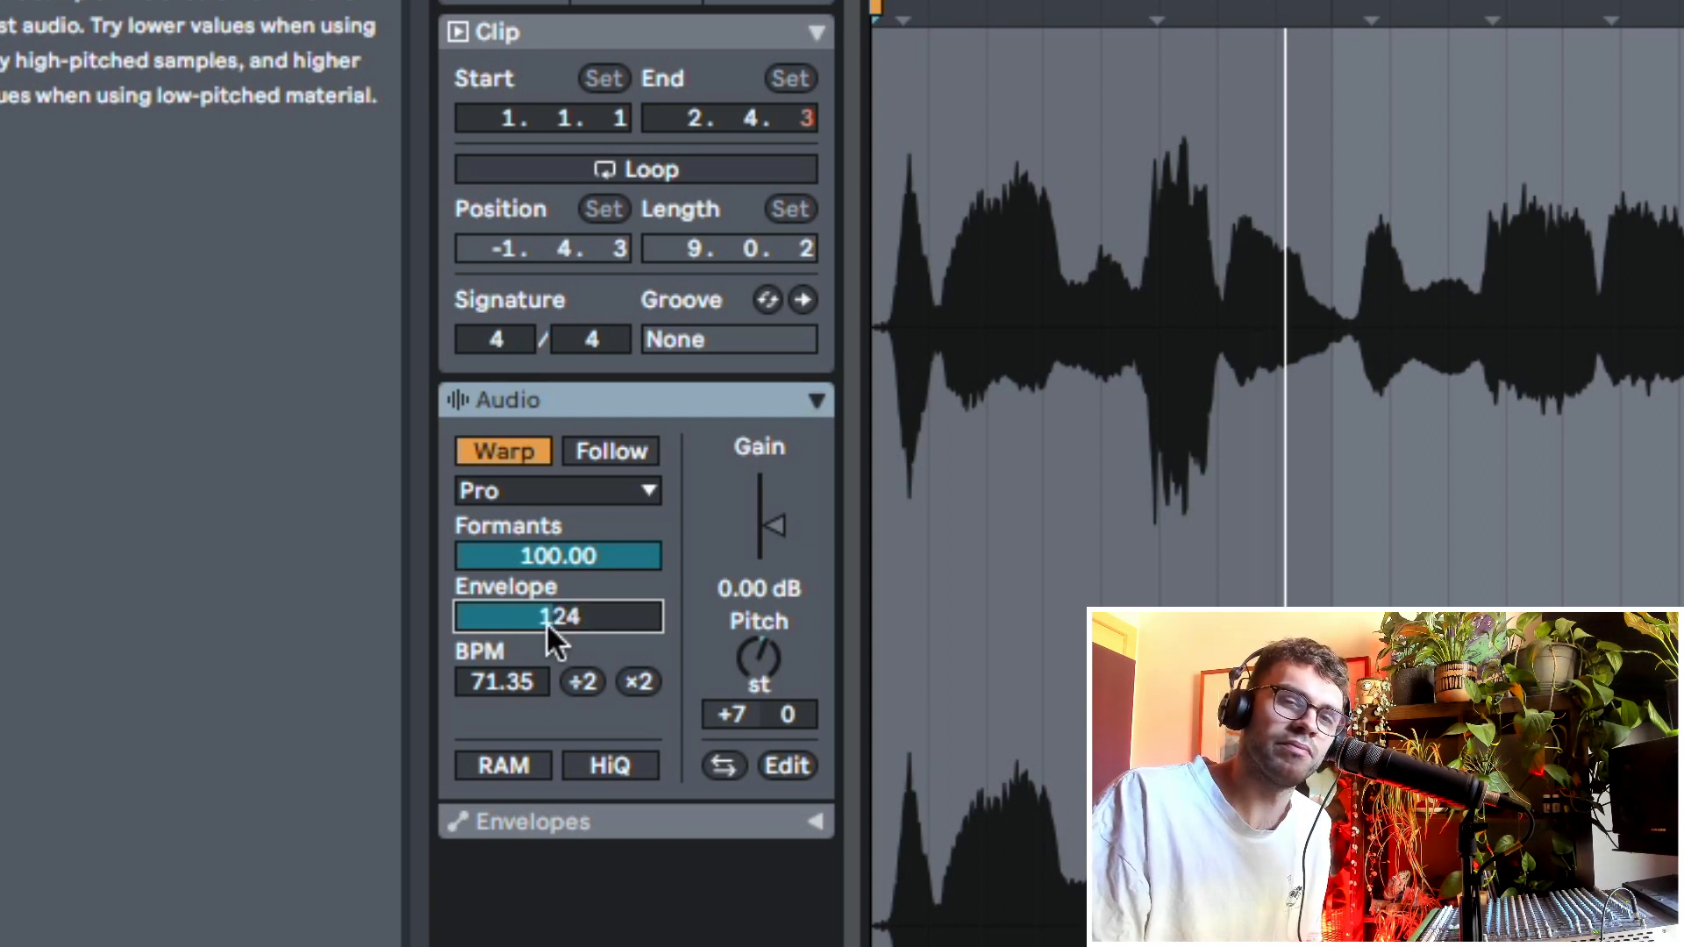
{"action": "left_click_drag", "start_coordinate": [546, 621], "coordinate": [546, 613]}
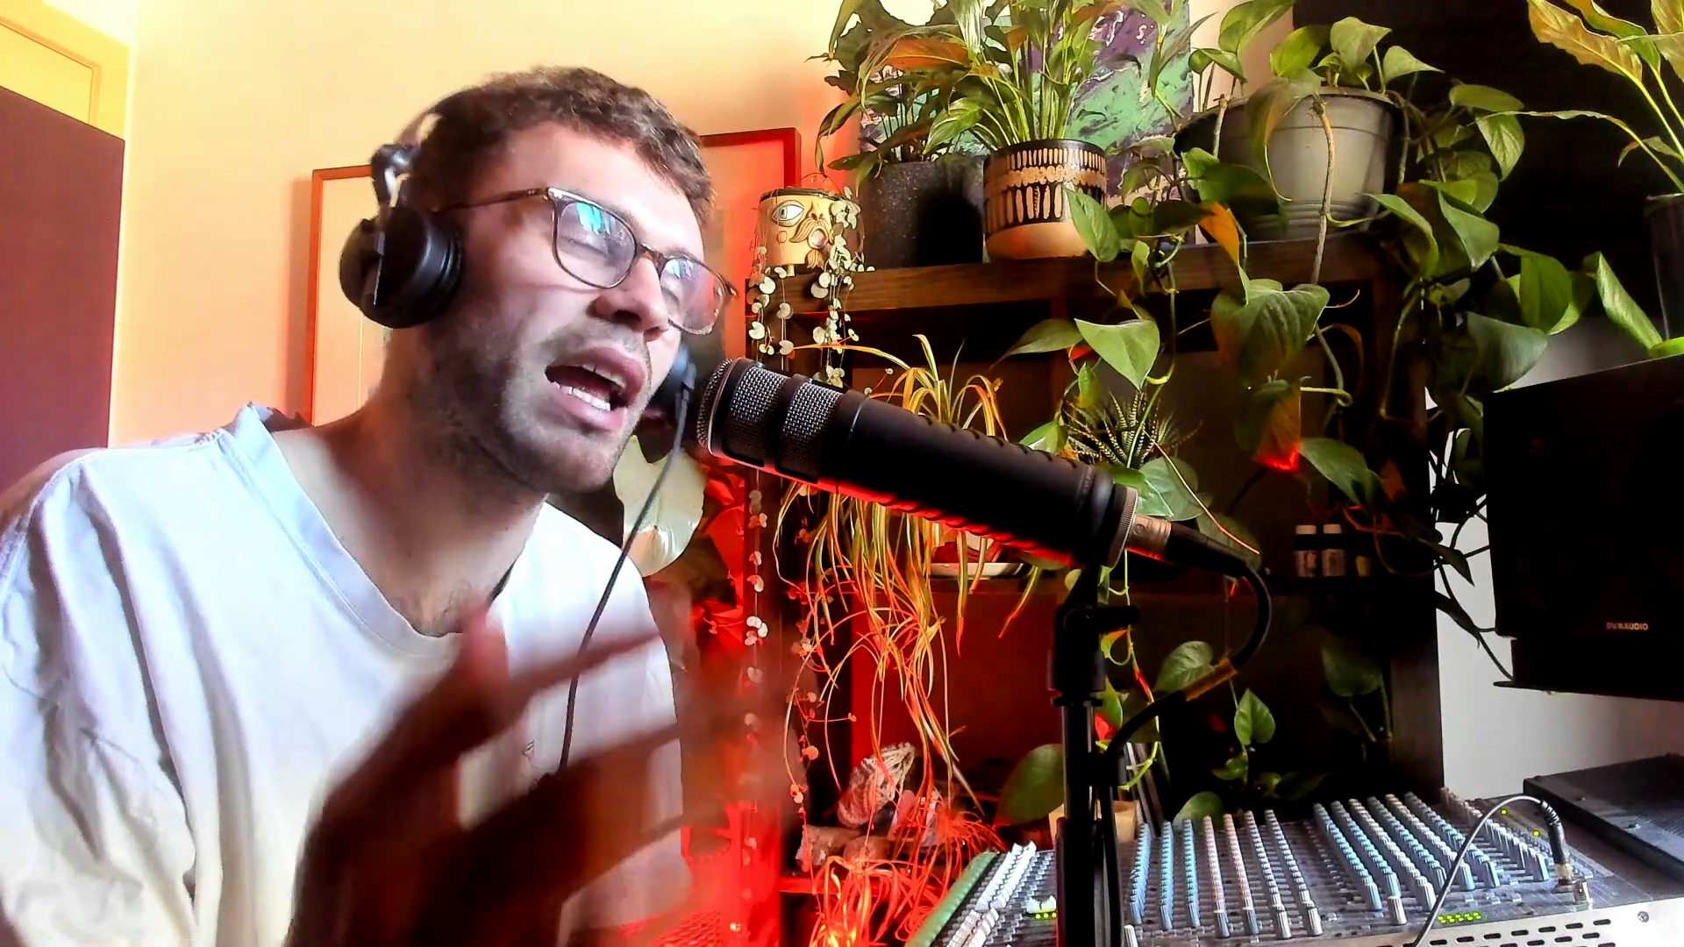